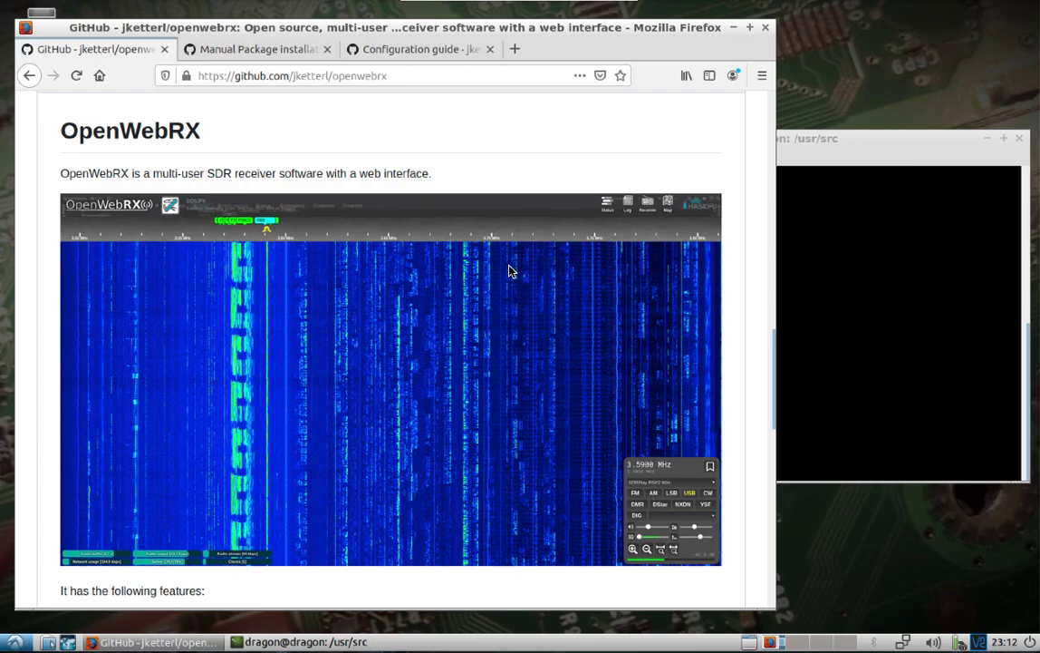
Raise the LXTerminal window above the GitHub OpenWebRX repository page
left_click(844, 289)
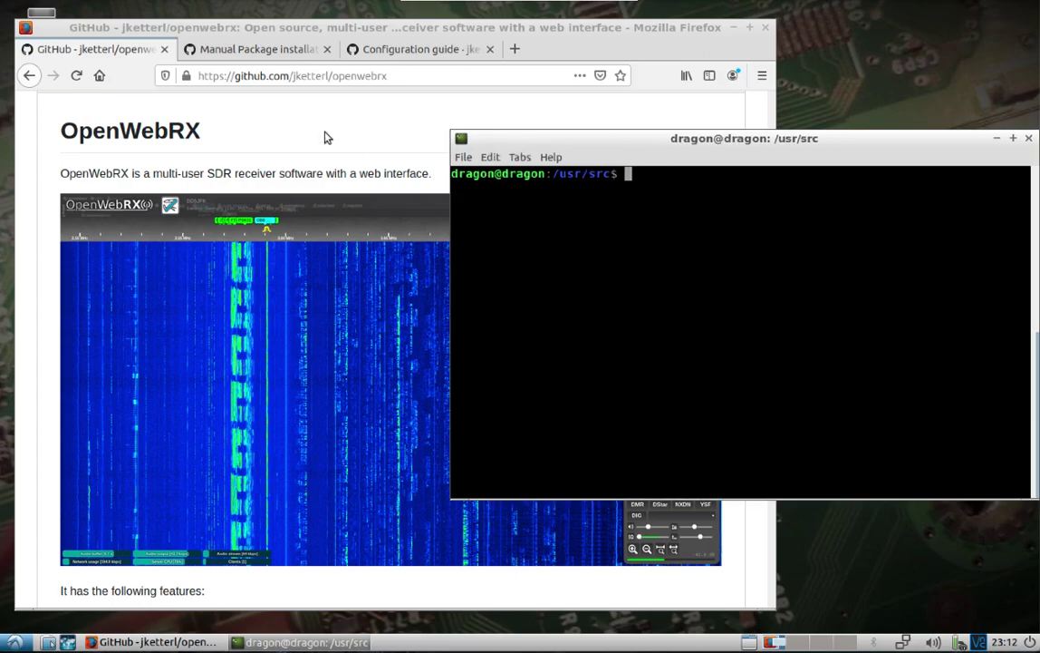
Change the terminal's working directory to /usr/src
left_click(379, 120)
left_click(818, 242)
type("cd /usr/src/")
key("Return")
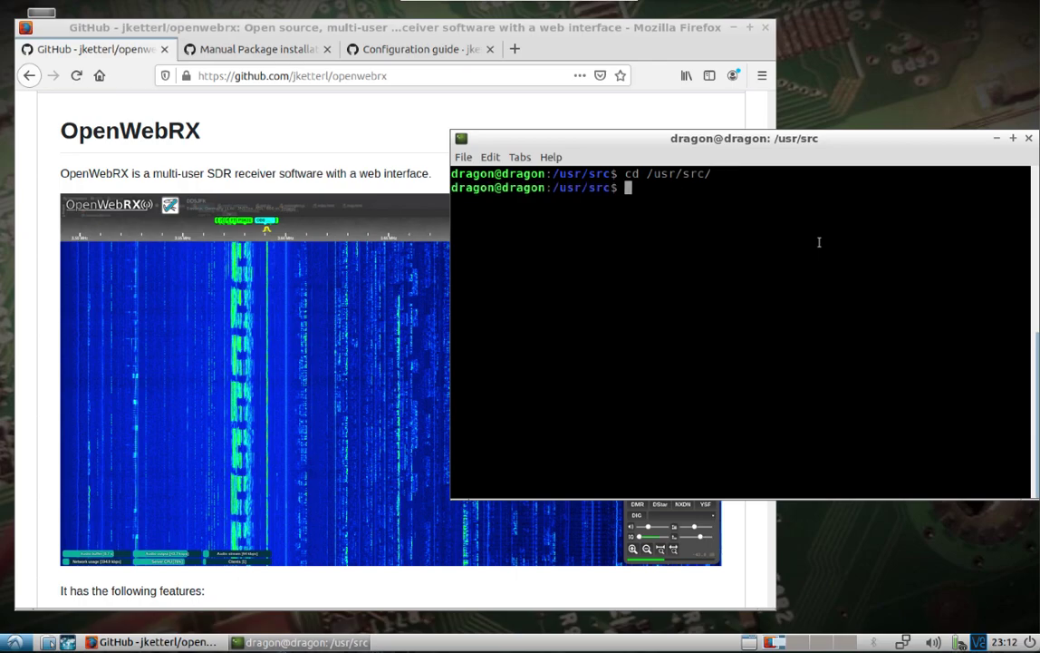
Copy the OpenWebRX repository's HTTPS clone URL from GitHub
left_click(274, 129)
left_click_drag(773, 376, 773, 204)
left_click(717, 207)
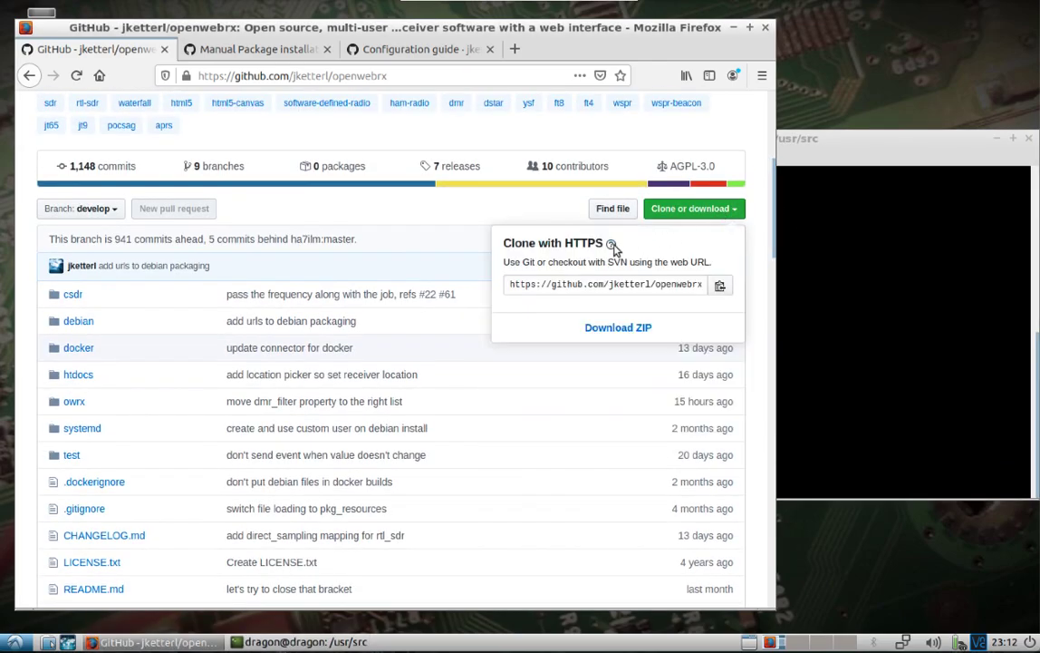
left_click(620, 283)
right_click(620, 283)
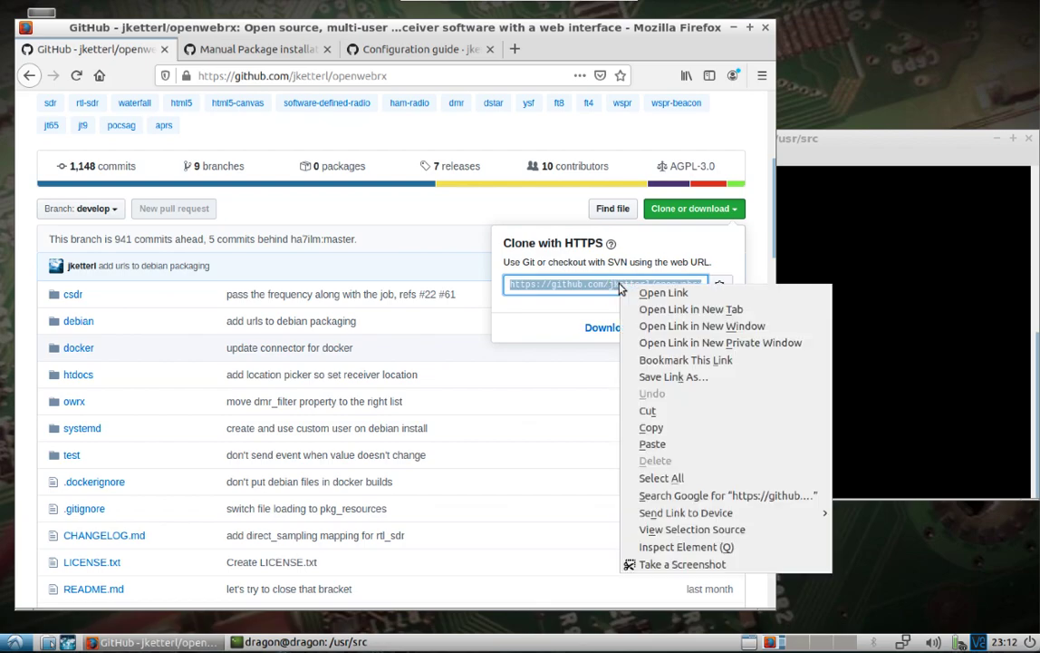
left_click(668, 429)
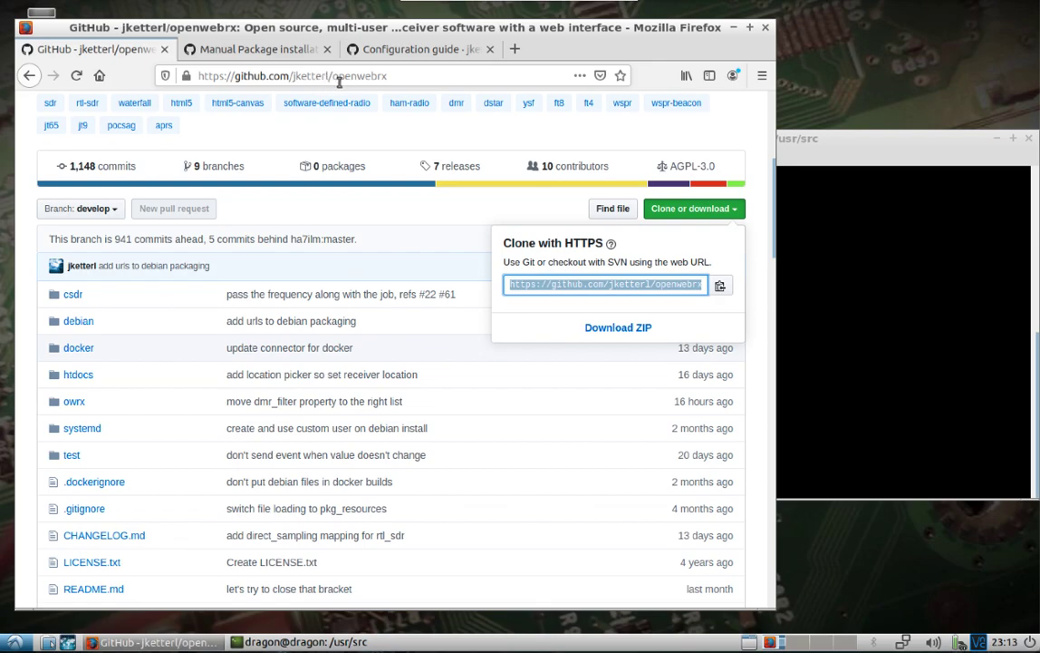
Enter sudo git clone followed by the pasted OpenWebRX URL in the terminal
left_click(875, 262)
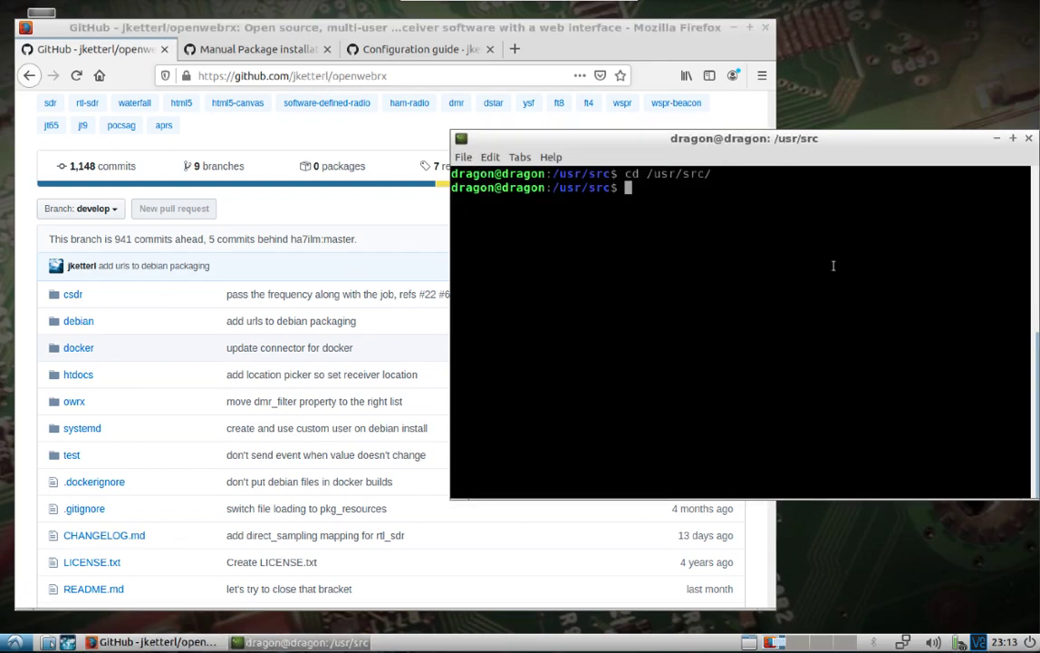
type("sudo git clone")
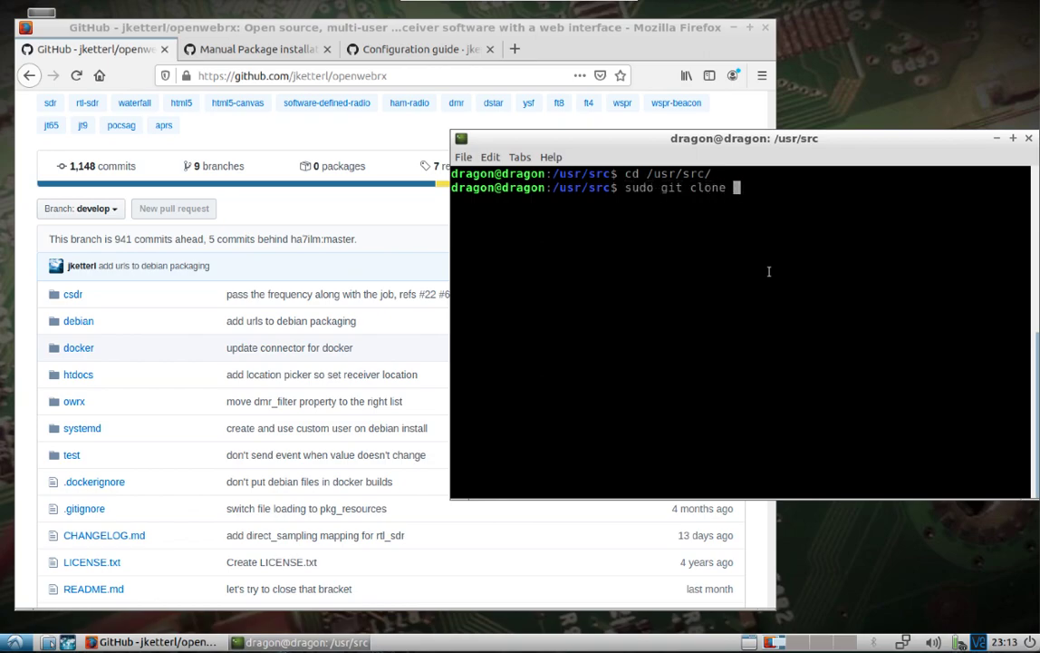
right_click(769, 272)
left_click(799, 330)
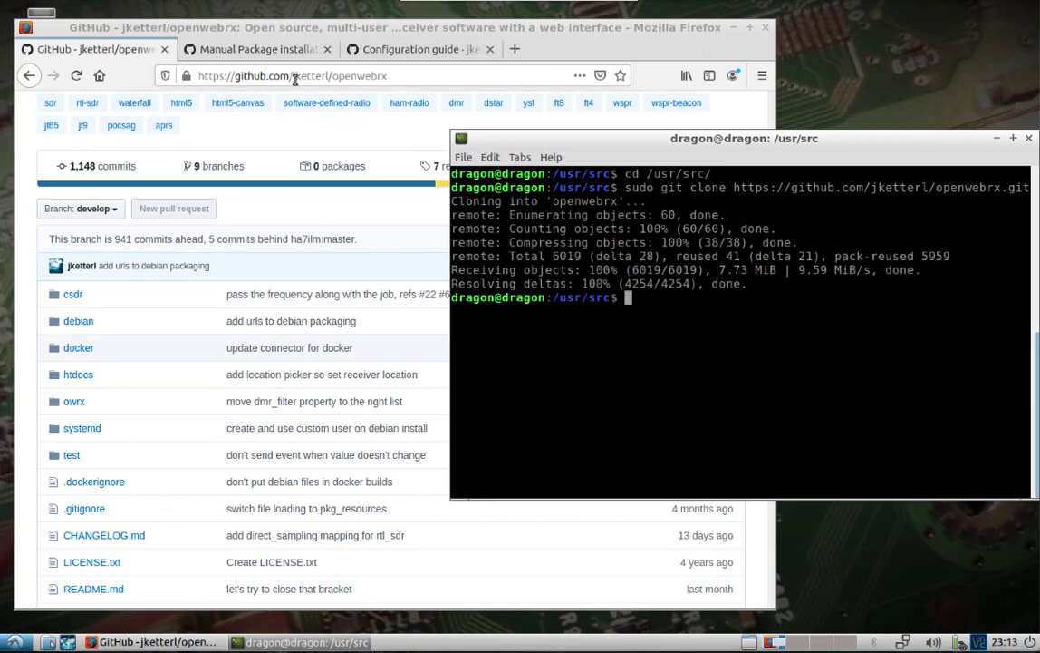
Copy the apt-get distribution package commands from the Manual Package installation wiki page
left_click(270, 52)
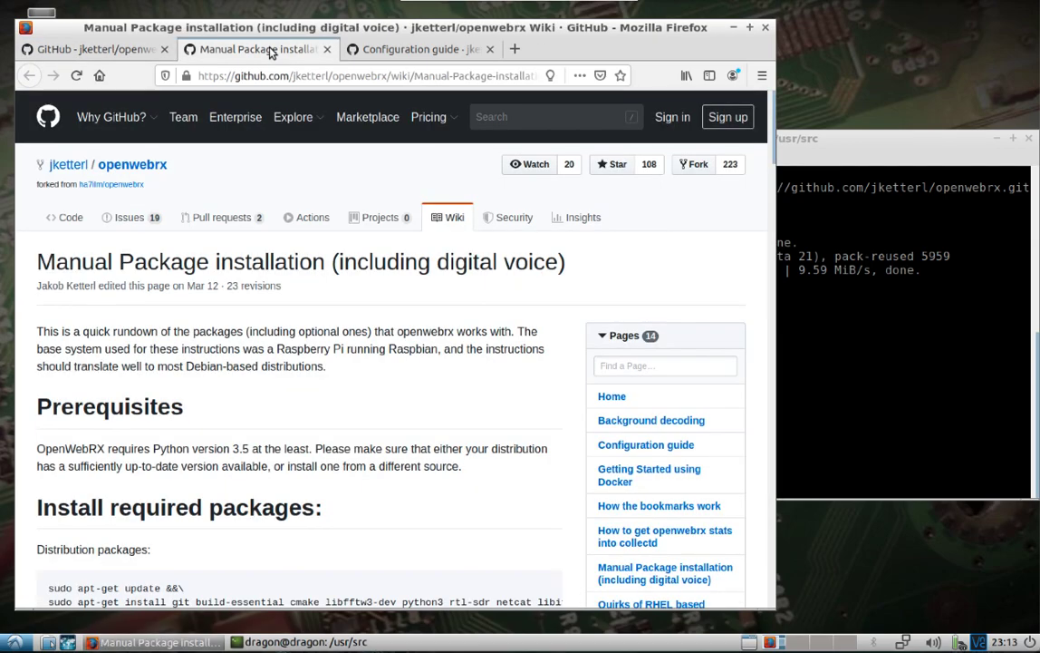
mouse_move(343, 166)
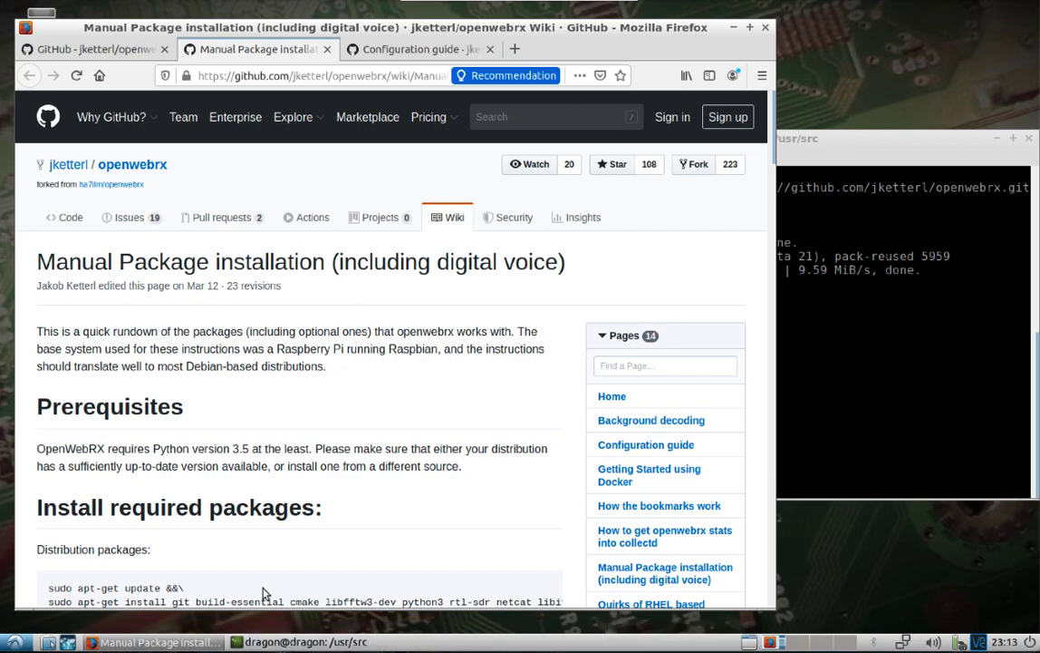
scroll(265, 587, "down", 2)
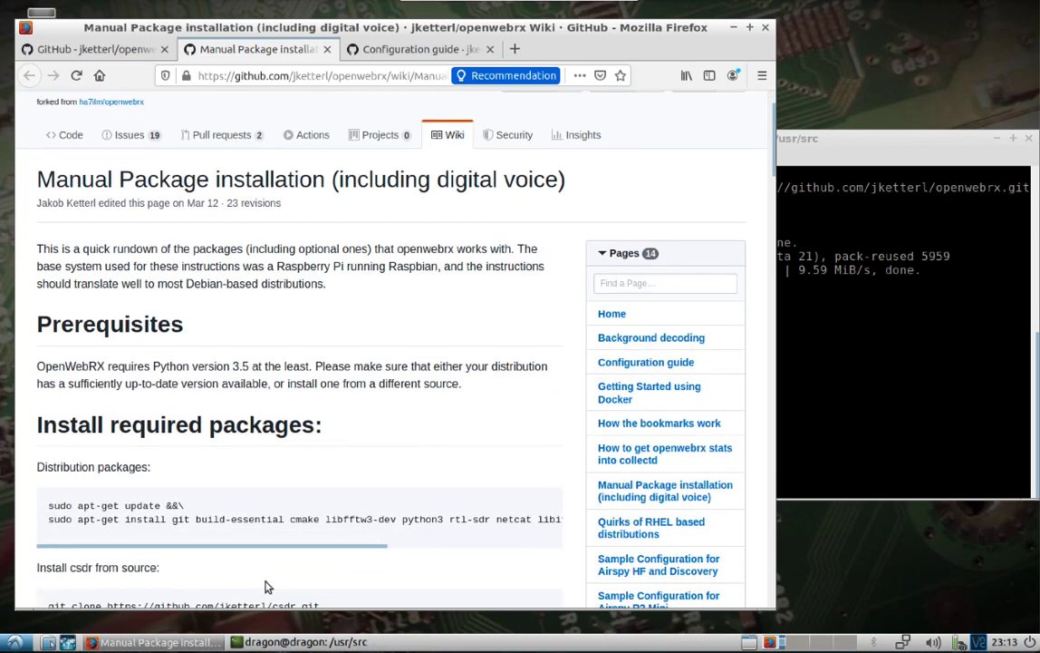
triple_click(128, 506)
left_click(82, 505)
left_click_drag(47, 507, 536, 526)
right_click(536, 526)
left_click(555, 532)
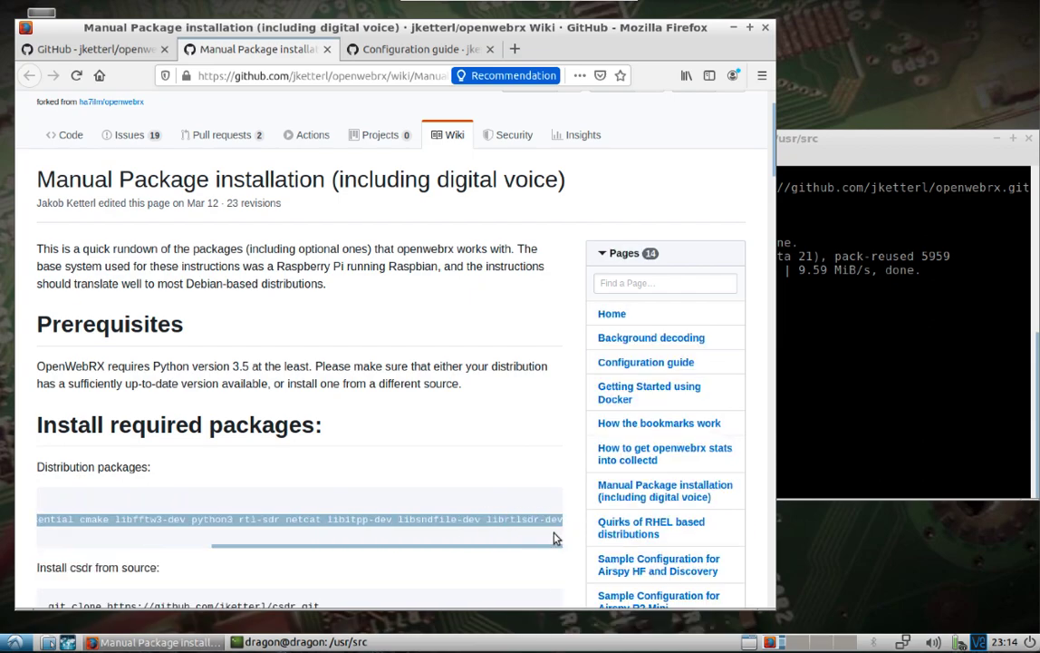
Paste and run the apt-get distribution package install commands in the terminal
key("alt+Tab")
right_click(672, 318)
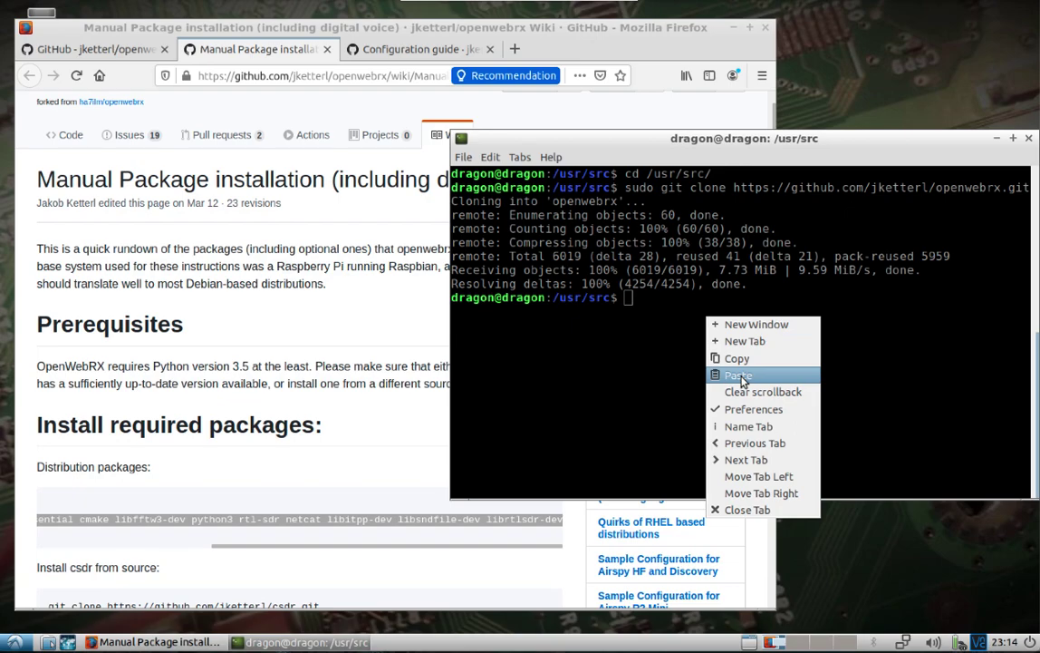
left_click(735, 379)
key("Return")
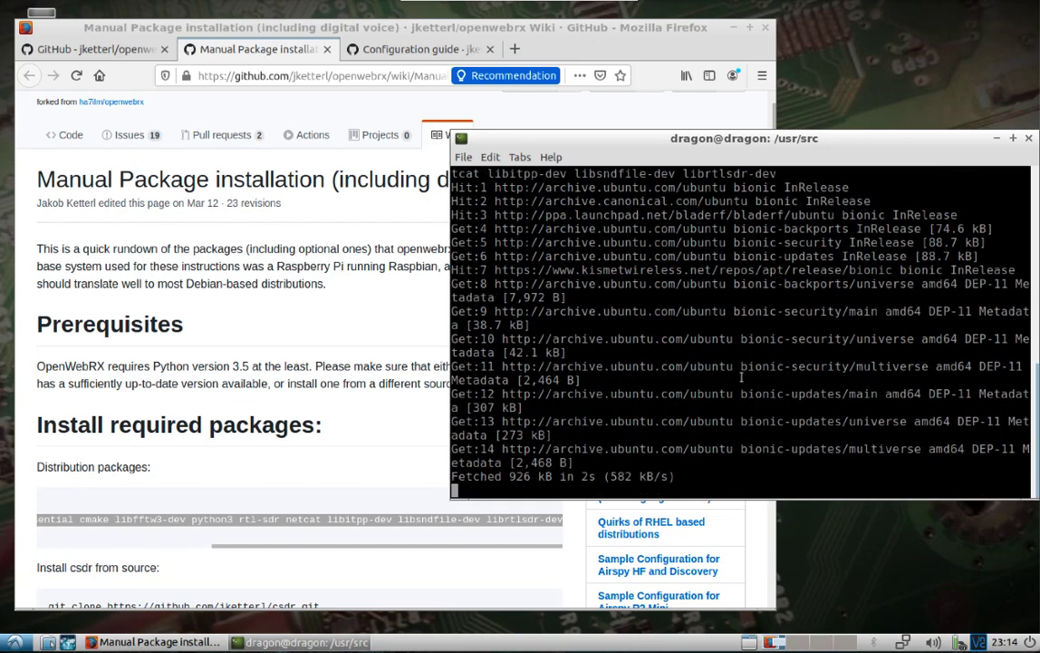
Copy the csdr git clone command from the wiki page
left_click(151, 453)
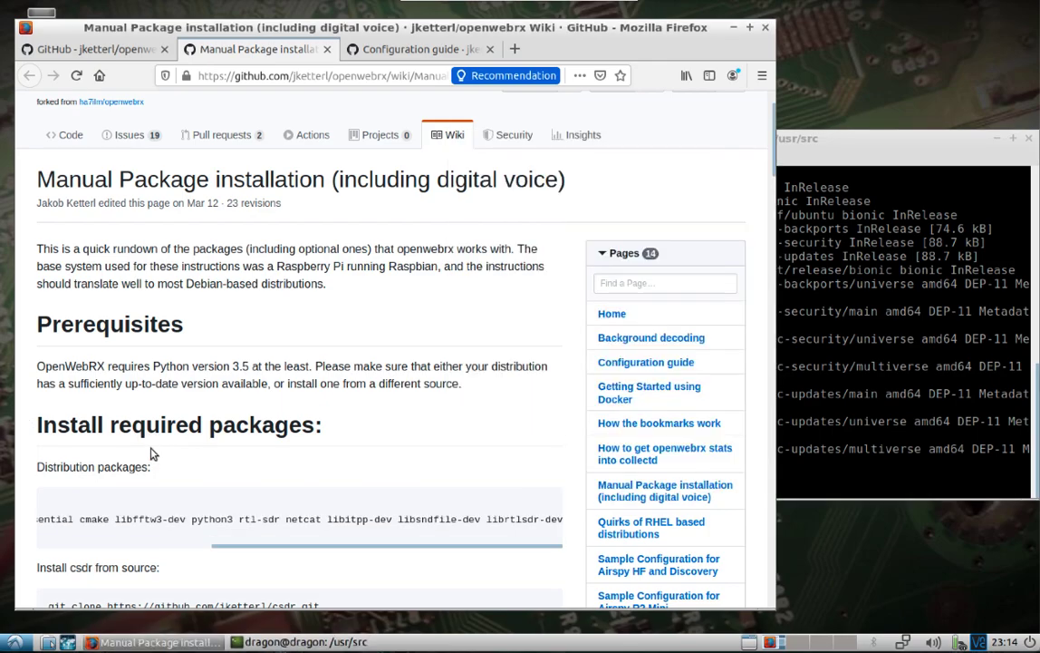
scroll(151, 453, "down", 1)
scroll(151, 453, "down", 4)
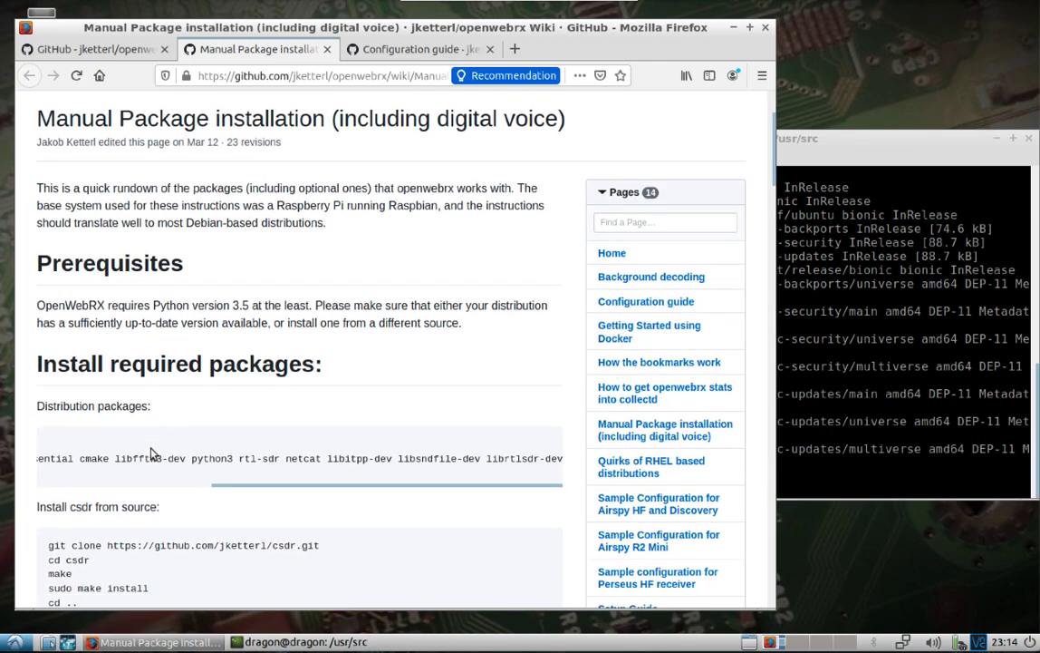
triple_click(177, 405)
right_click(177, 407)
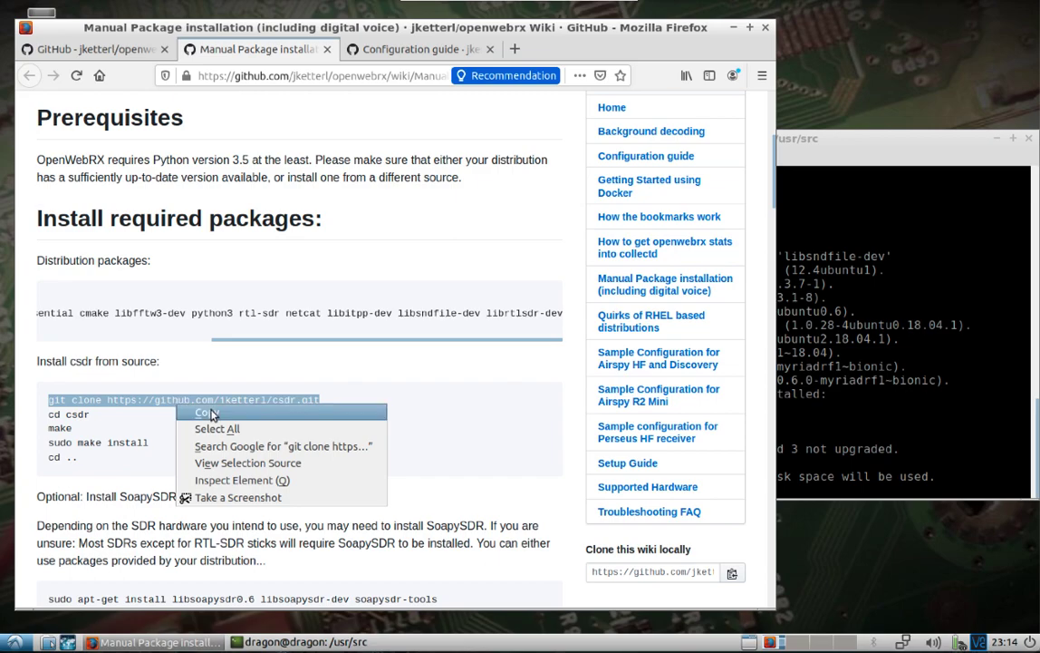
left_click(207, 413)
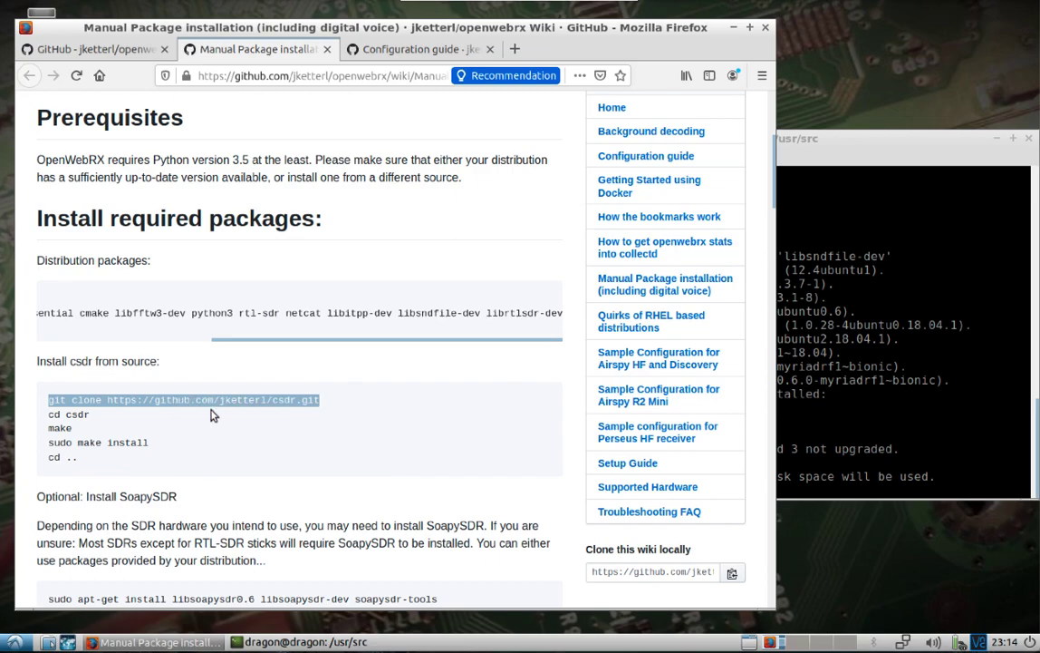
Answer y to install the extra netcat and netcat-traditional packages
left_click(784, 444)
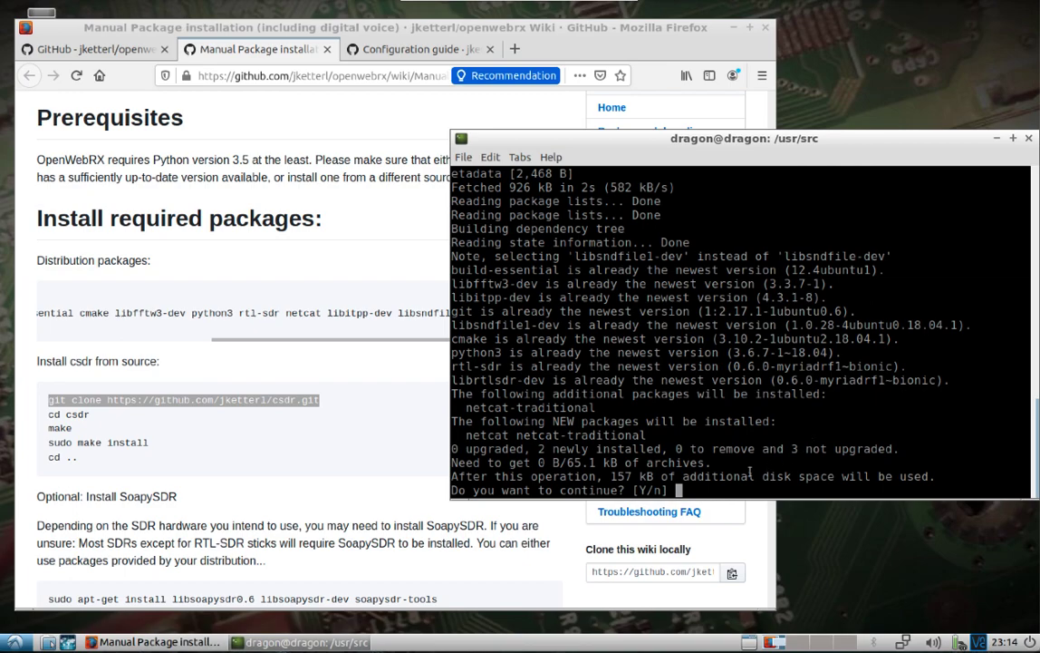
type("y")
key("Return")
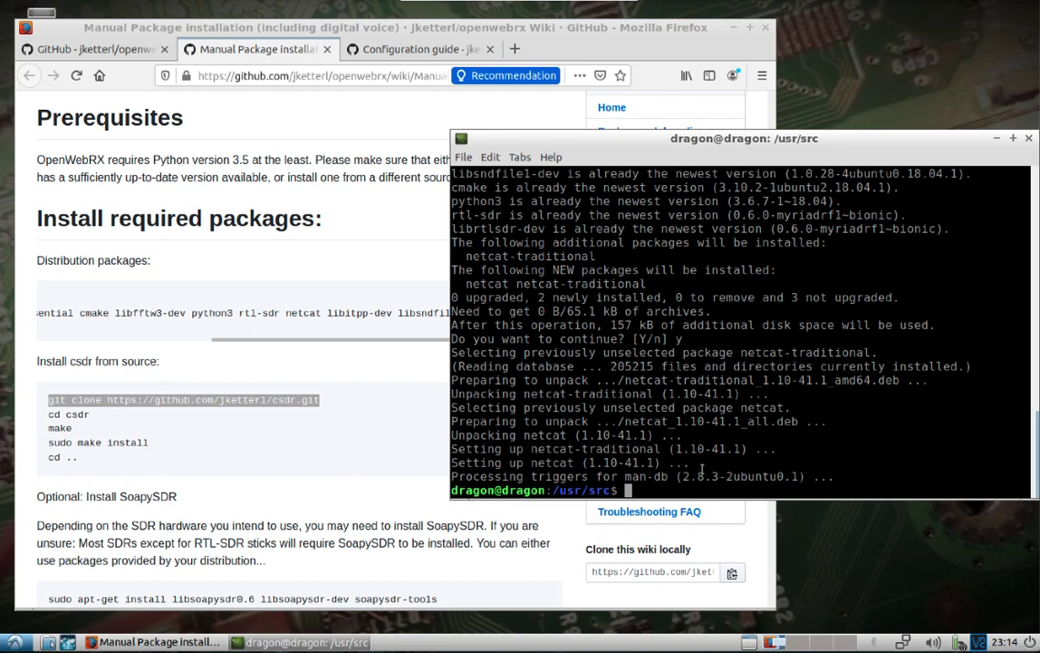
Clone csdr with sudo git clone and enter the csdr folder
type("sudo")
right_click(789, 490)
left_click(820, 342)
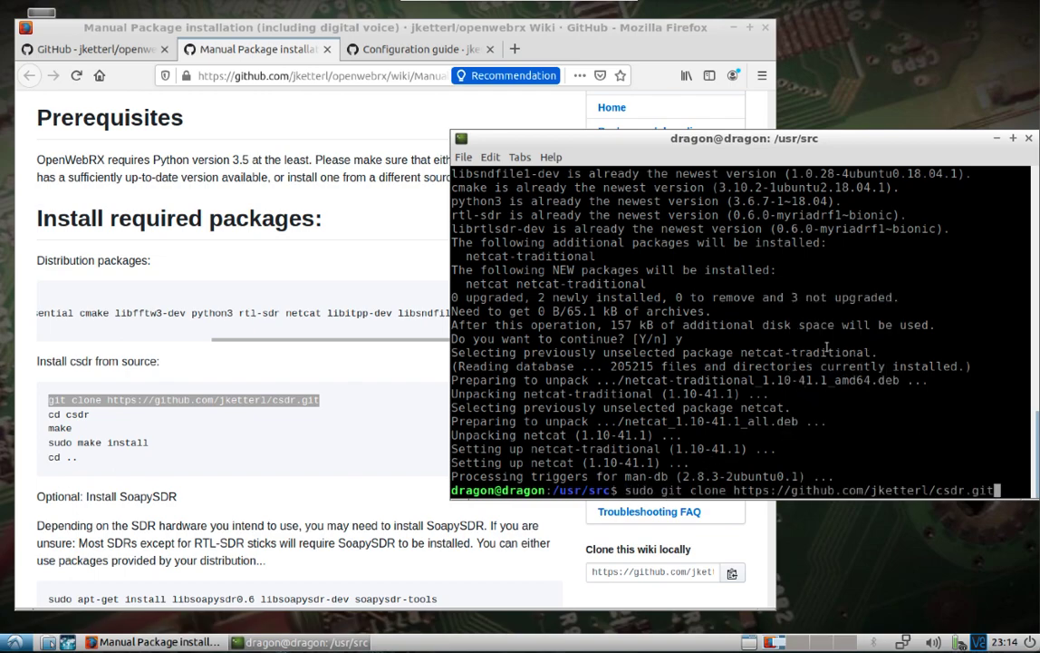
key("Return")
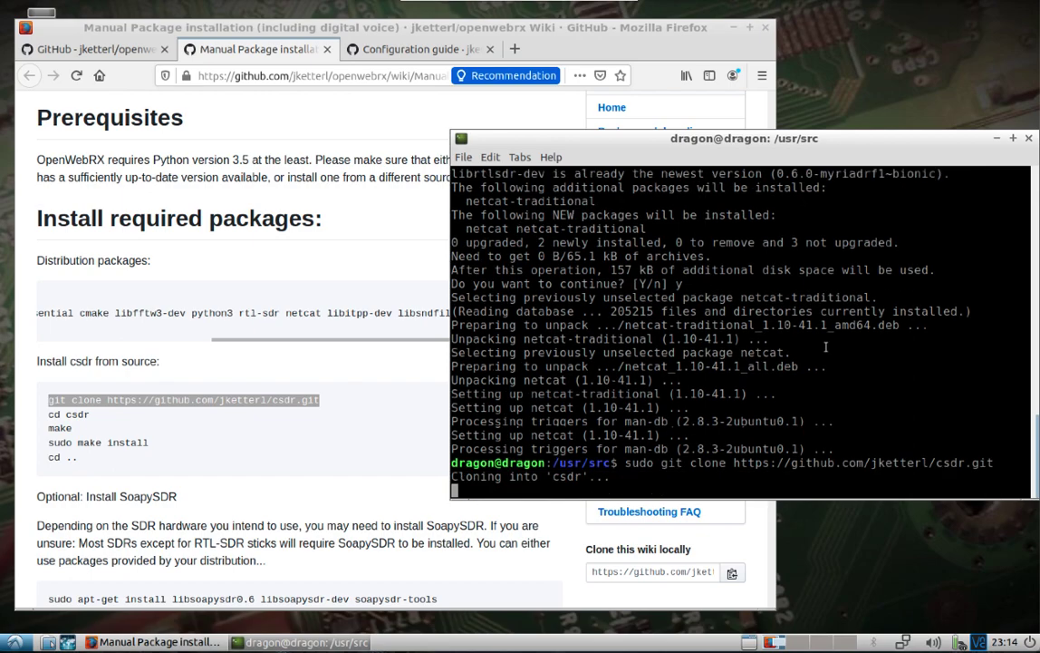
type("cd ")
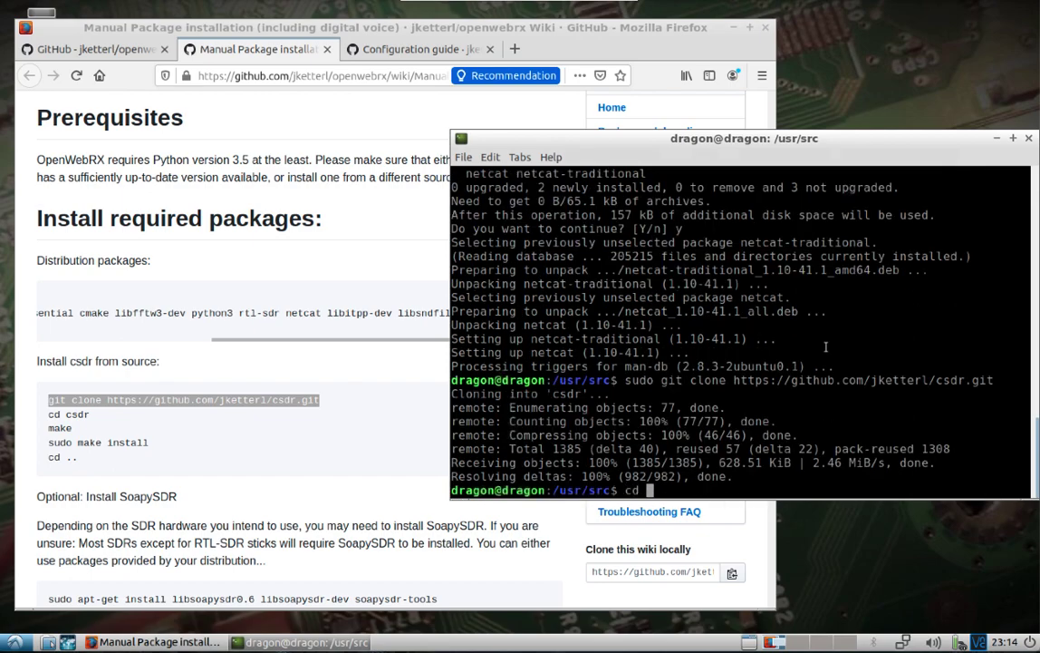
type("csdr/")
key("Return")
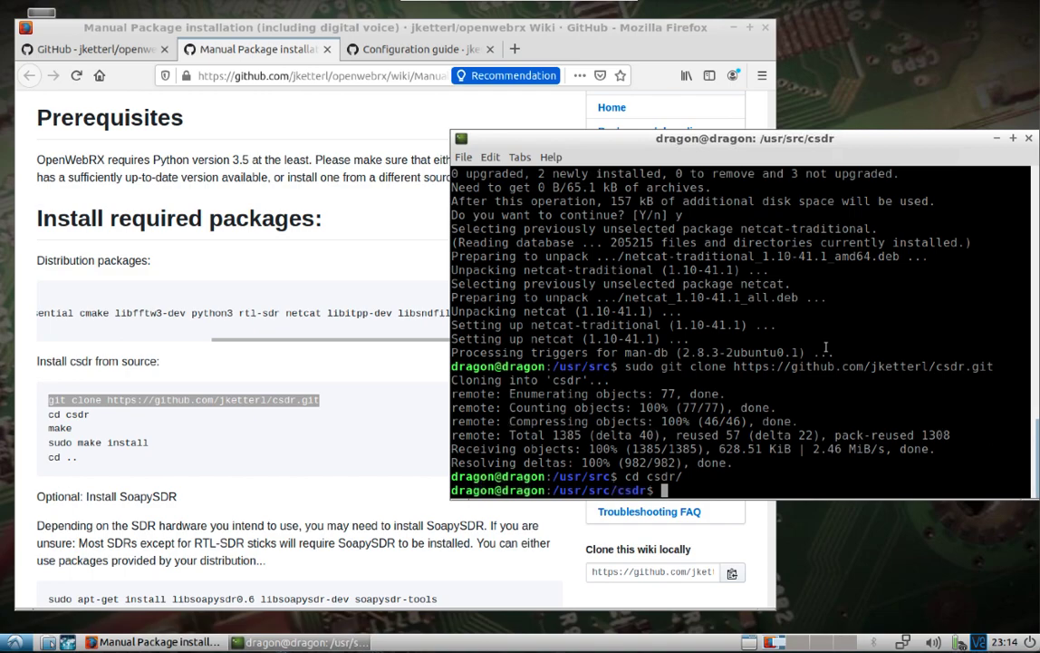
Build and install csdr with sudo make and sudo make install, then return to /usr/src
type("sudo make")
key("Return")
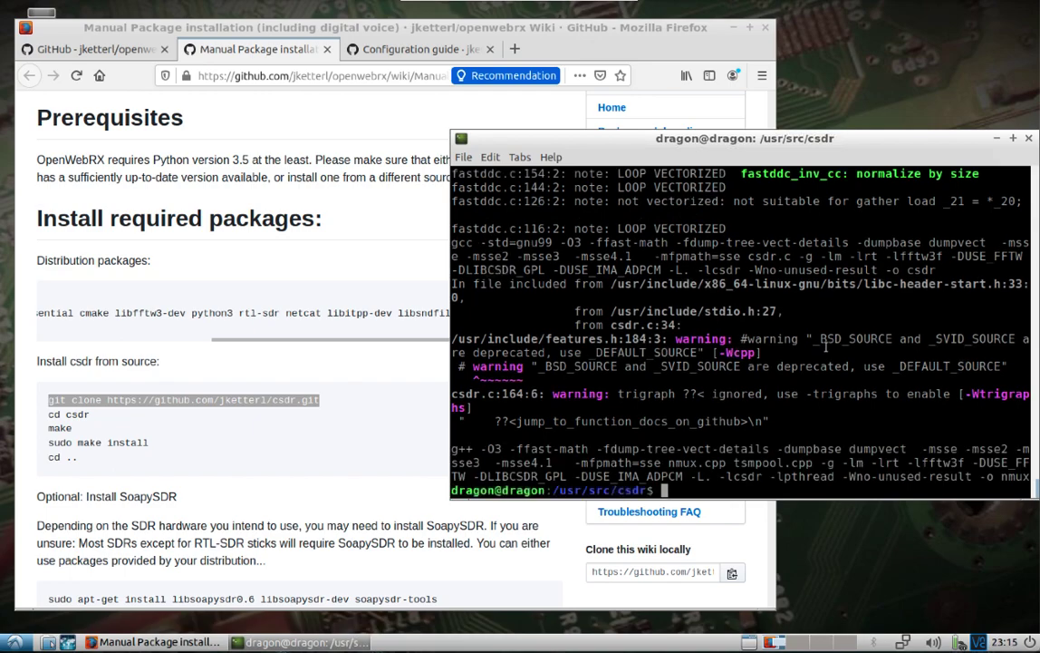
type("sudo make install")
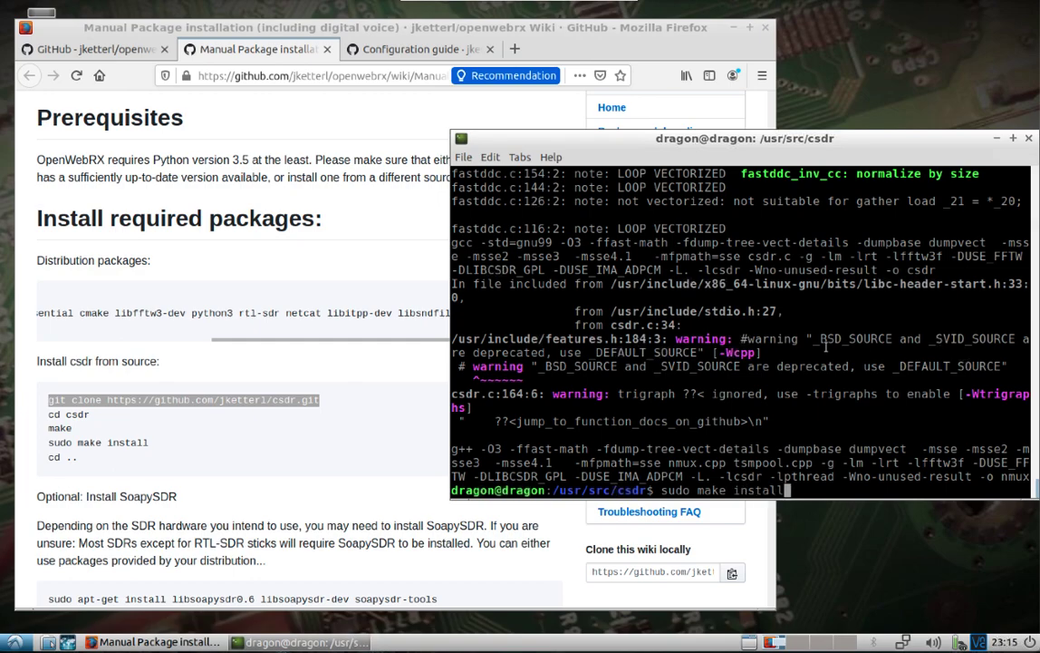
key("Return")
type("cd ..")
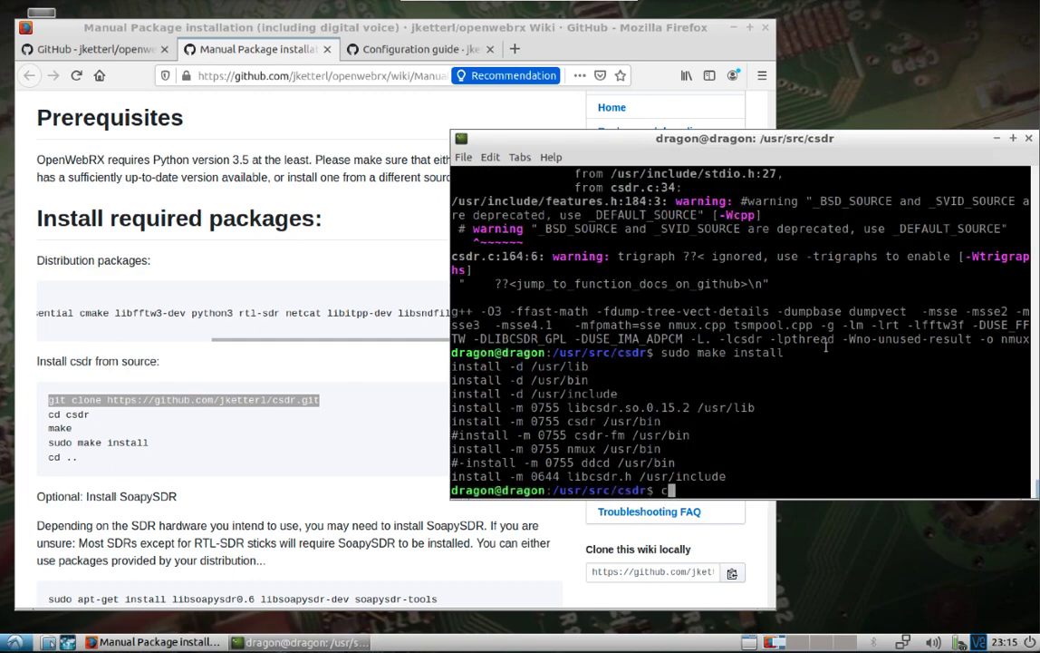
key("Return")
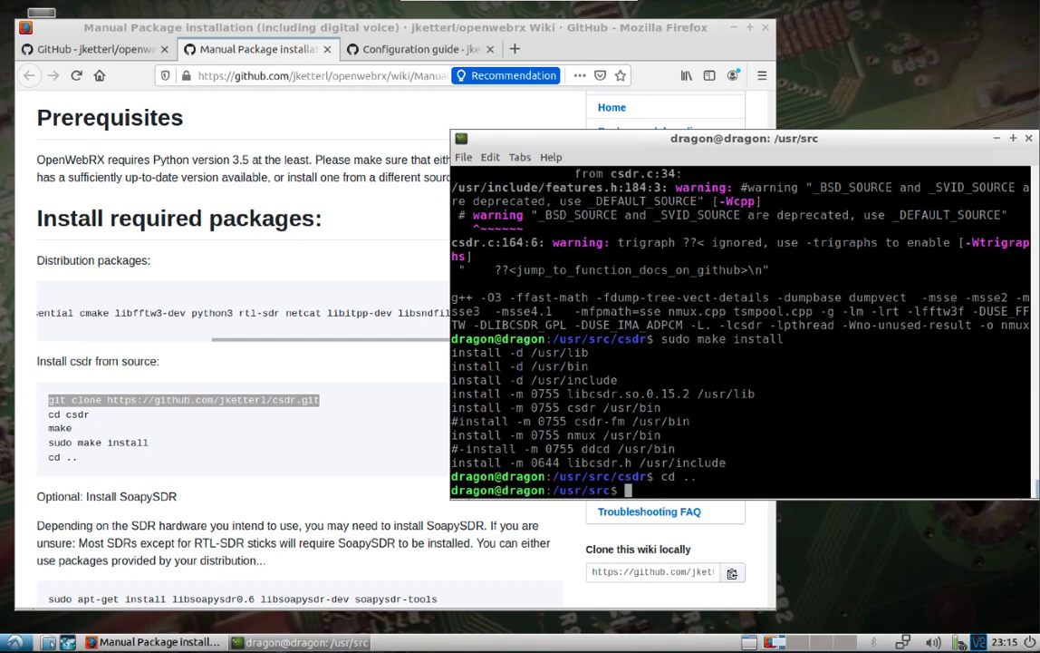
Copy the owrx_connector git clone command from the wiki page
left_click(27, 520)
scroll(27, 521, "down", 5)
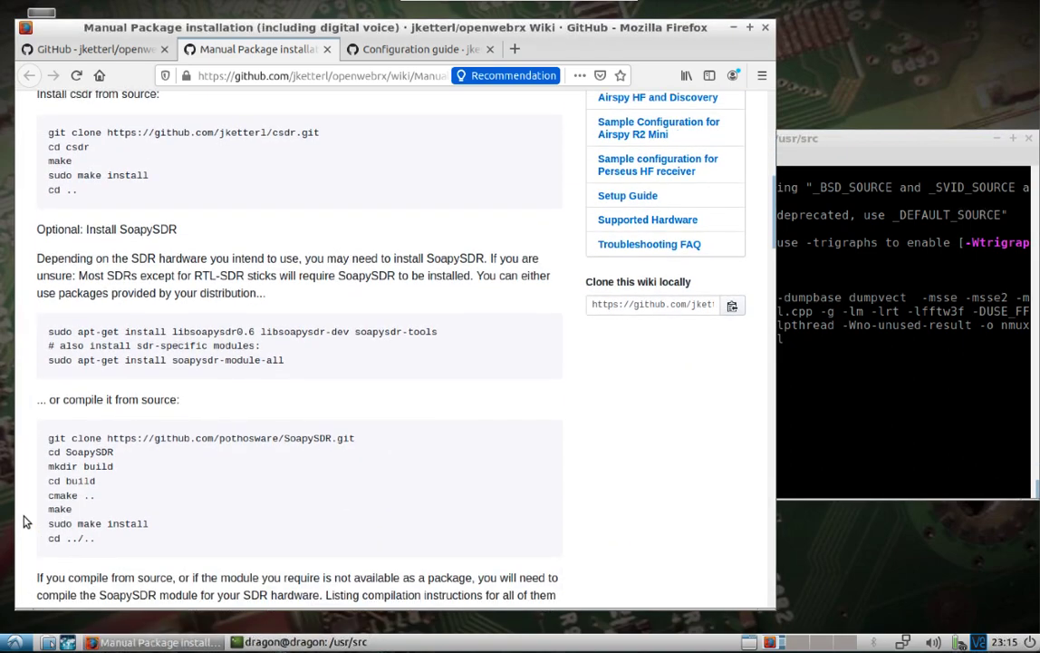
scroll(27, 521, "down", 3)
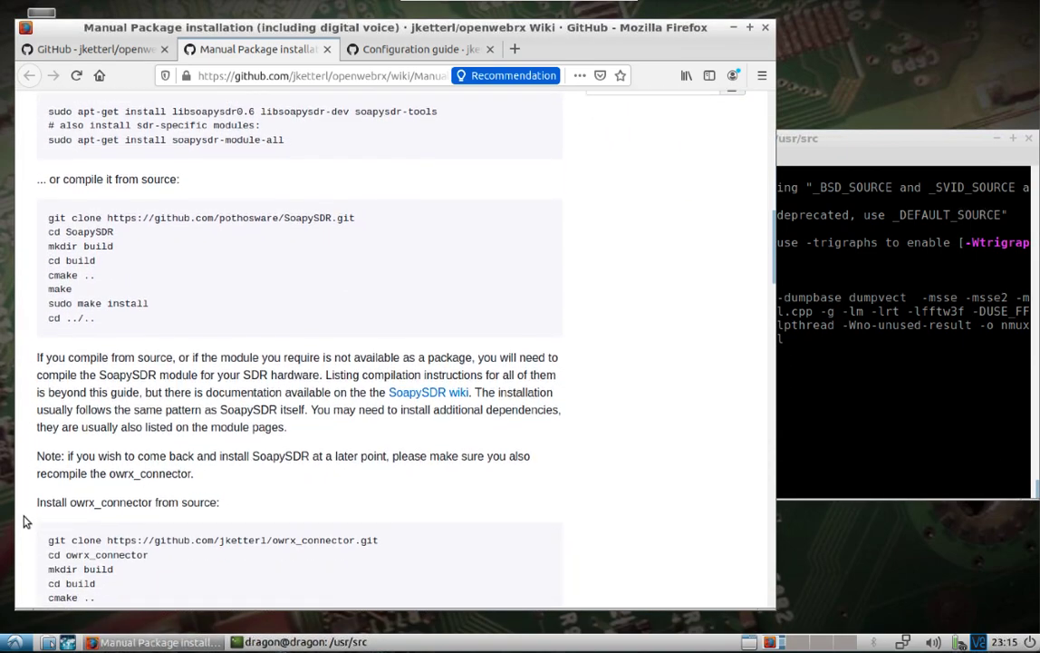
scroll(27, 521, "down", 1)
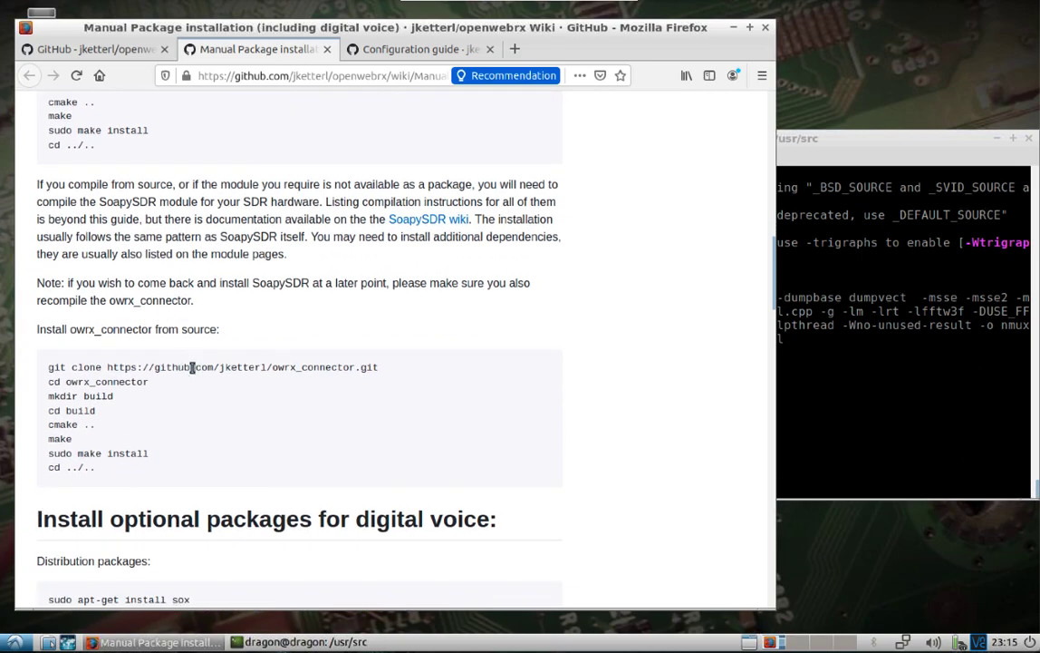
triple_click(192, 367)
right_click(191, 367)
left_click(190, 366)
triple_click(190, 366)
right_click(190, 367)
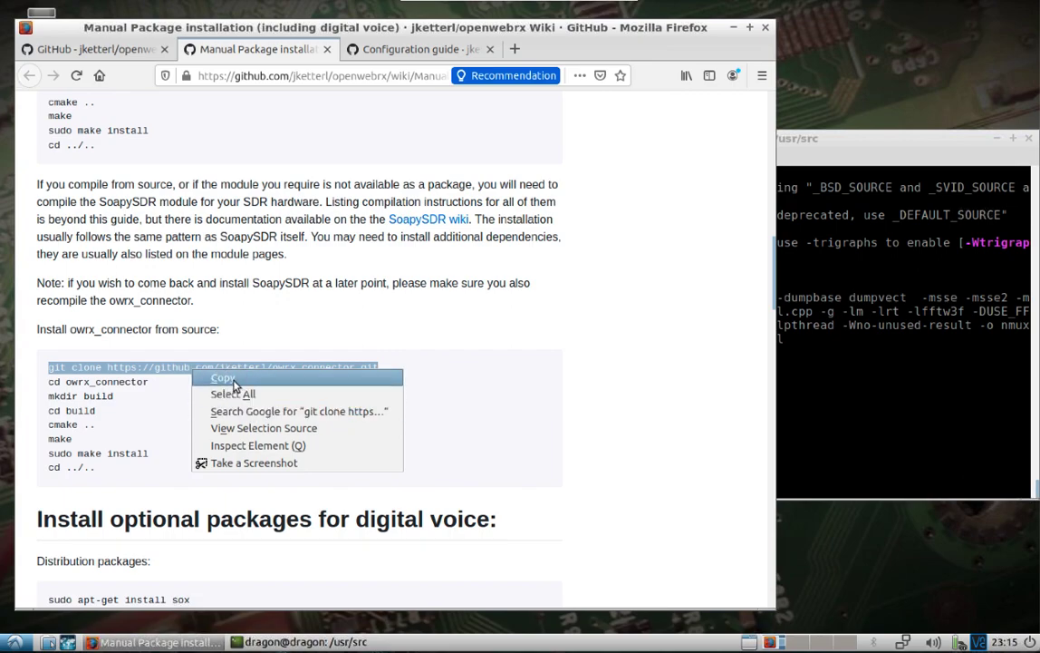
left_click(217, 378)
Clone owrx_connector with sudo and enter the owrx_connector folder
left_click(789, 417)
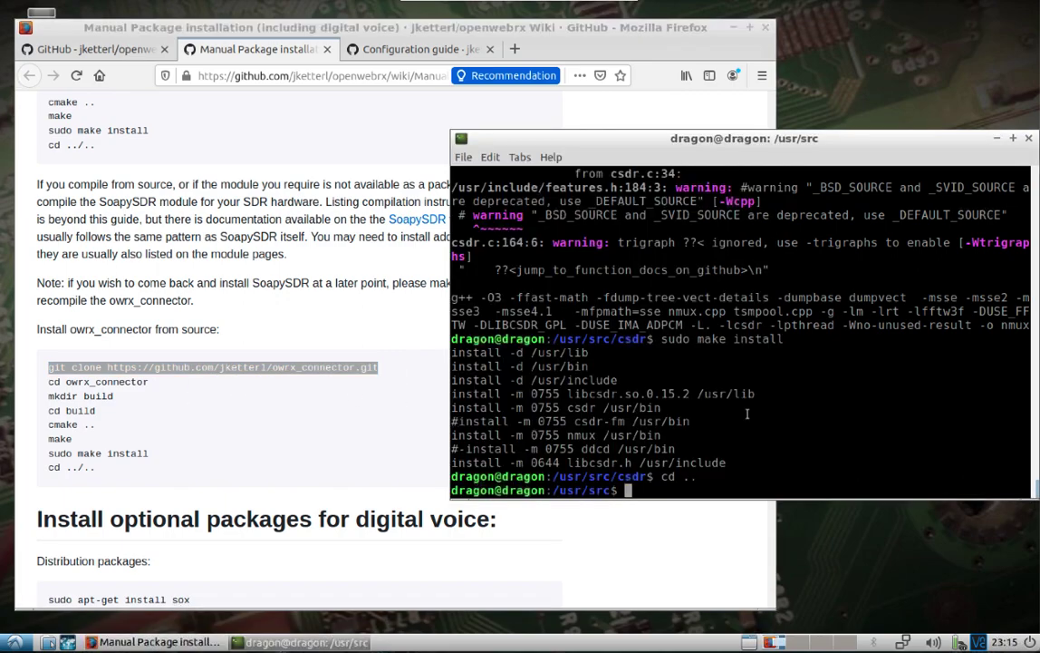
type("sudo git")
key("BackSpace")
key("BackSpace")
key("BackSpace")
key("BackSpace")
right_click(725, 500)
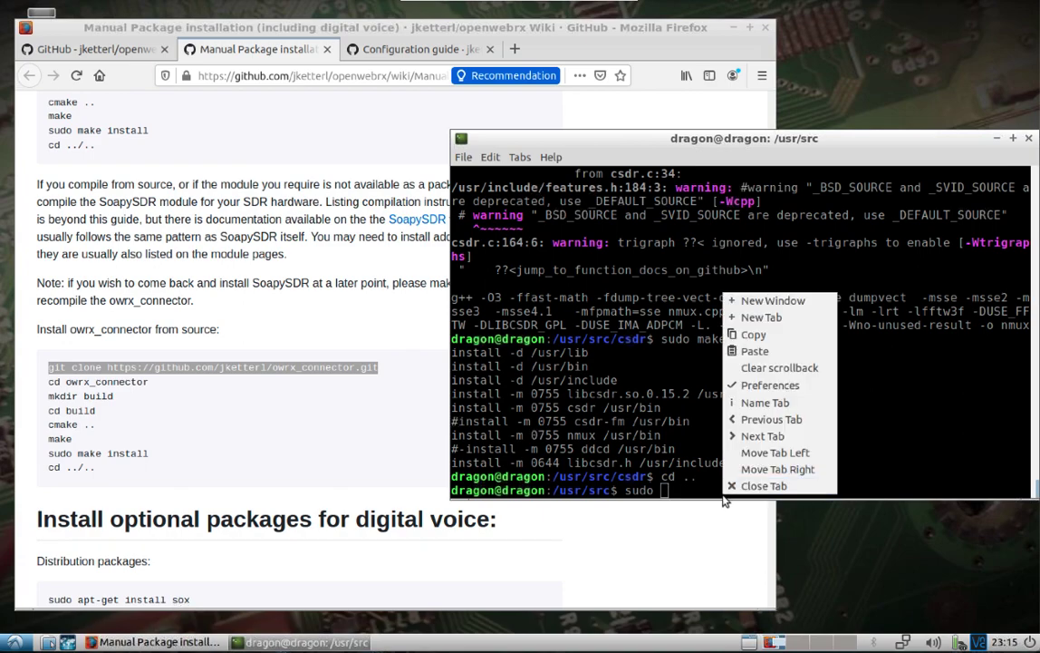
left_click(780, 351)
key("Return")
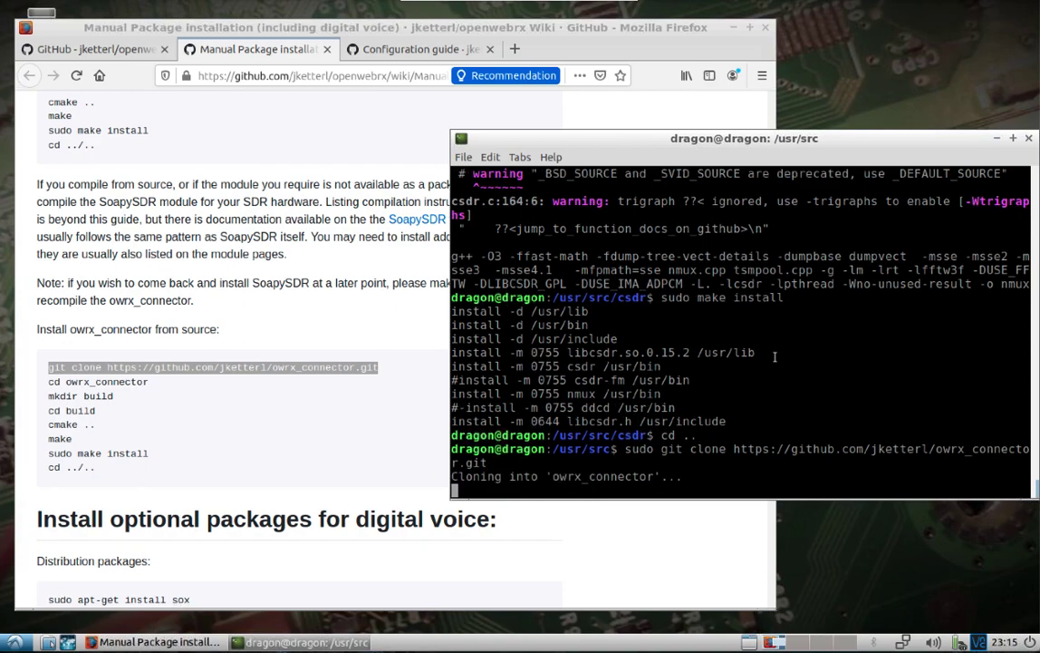
type("cd ow")
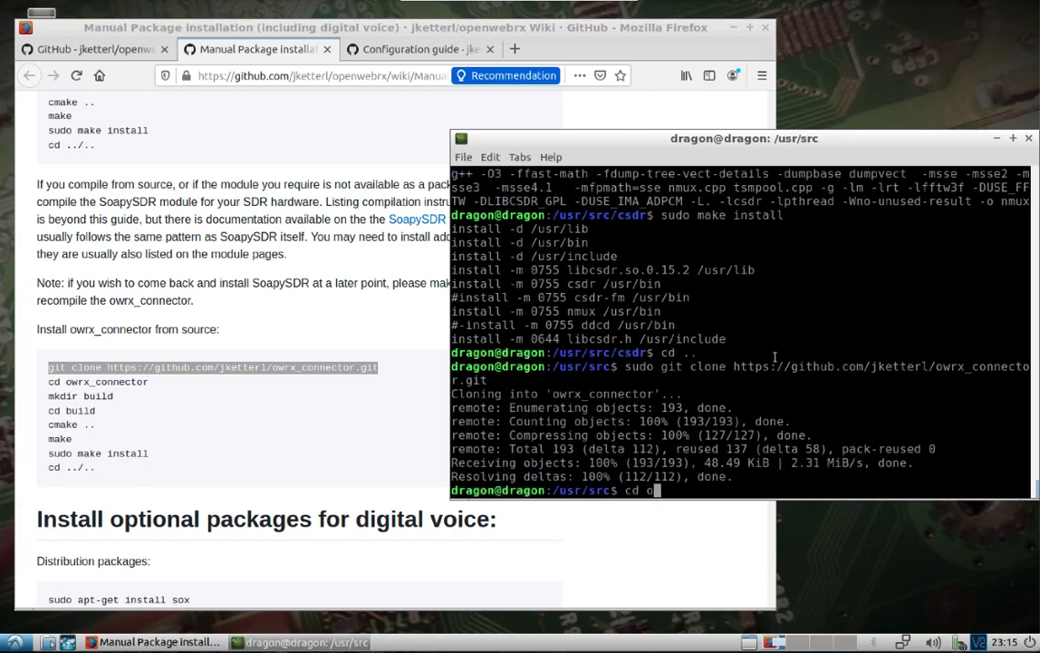
key("Tab")
key("Return")
Create a build folder, enter it, and configure owrx_connector with sudo cmake .
type("sudo mk")
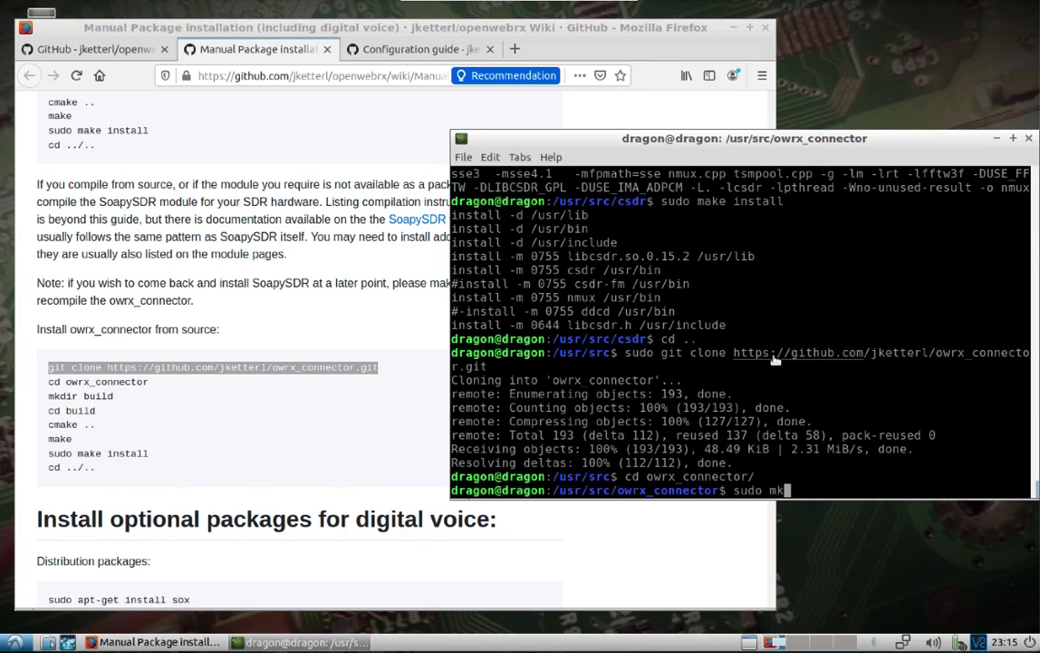
type("dir build")
key("Return")
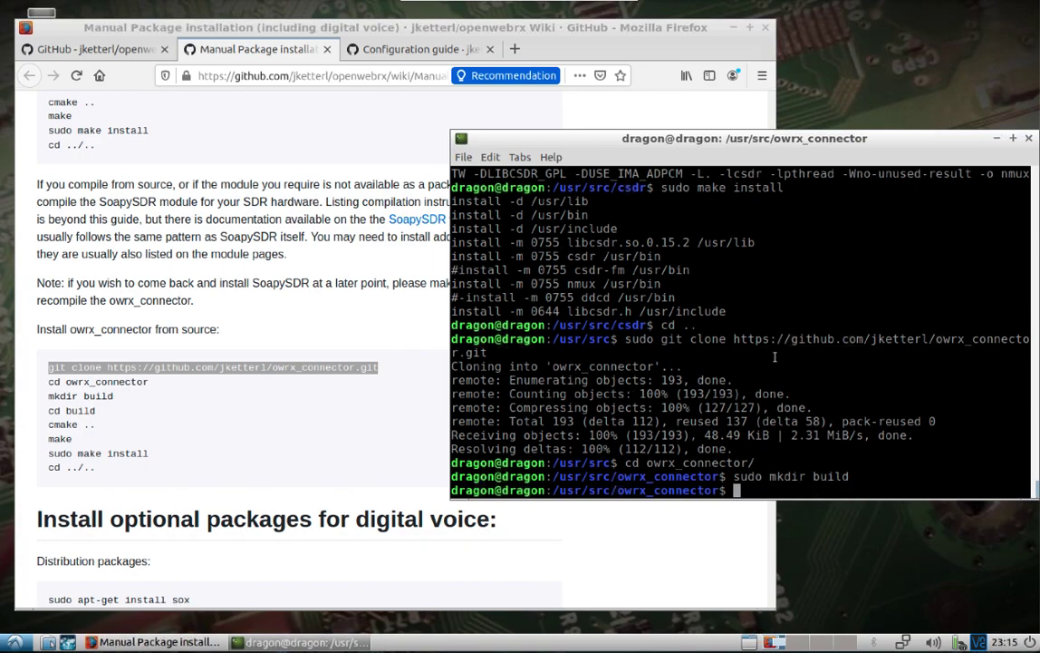
type("cd build/")
key("Return")
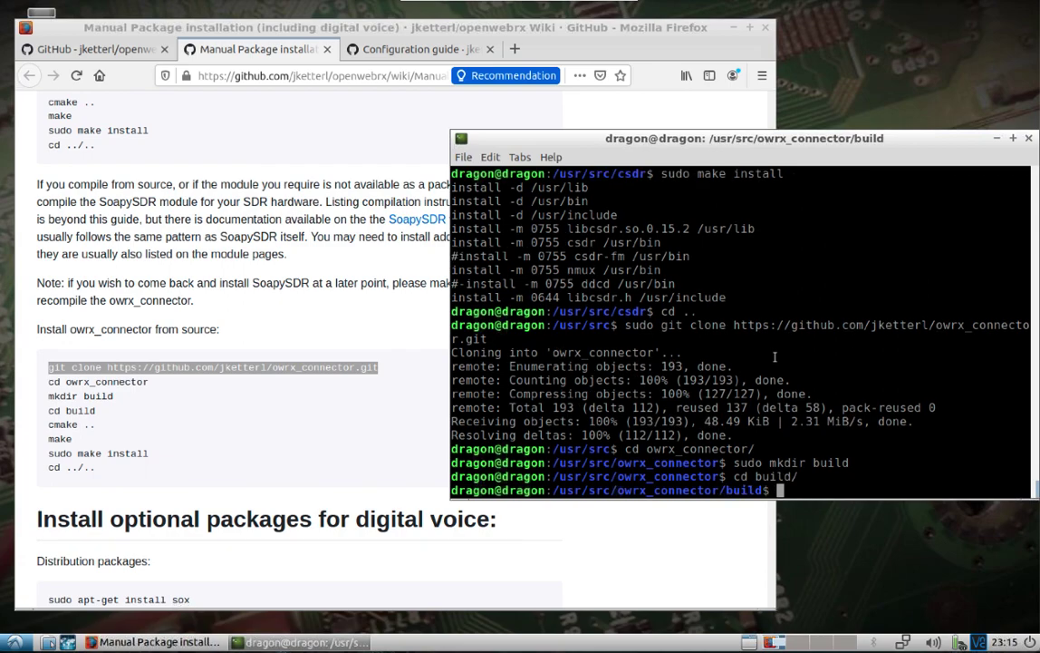
type("sudo cmake ..")
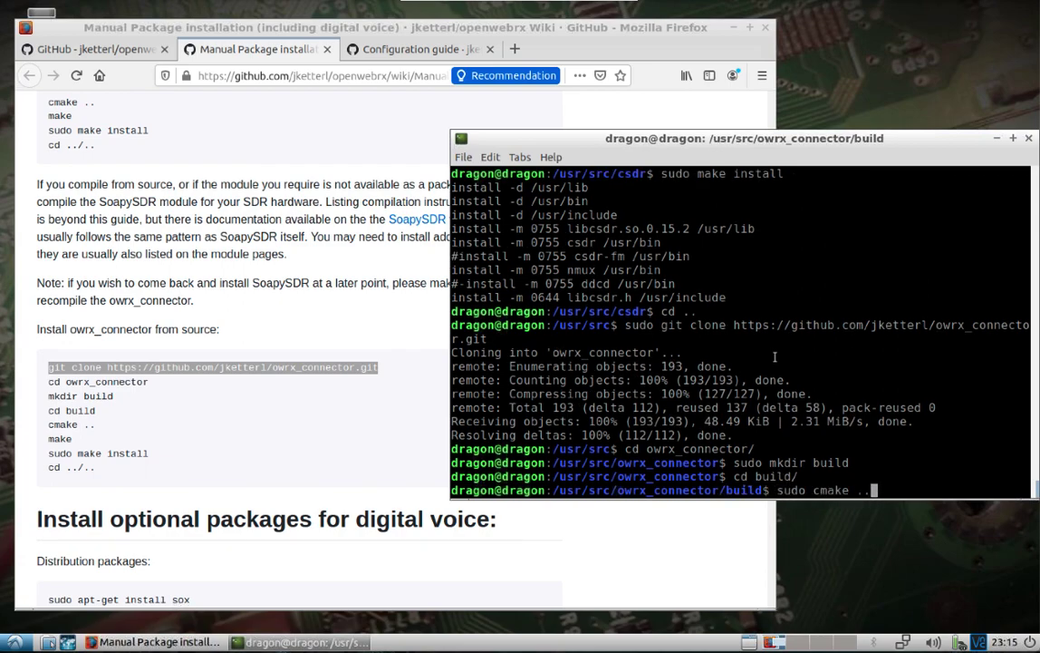
key("Return")
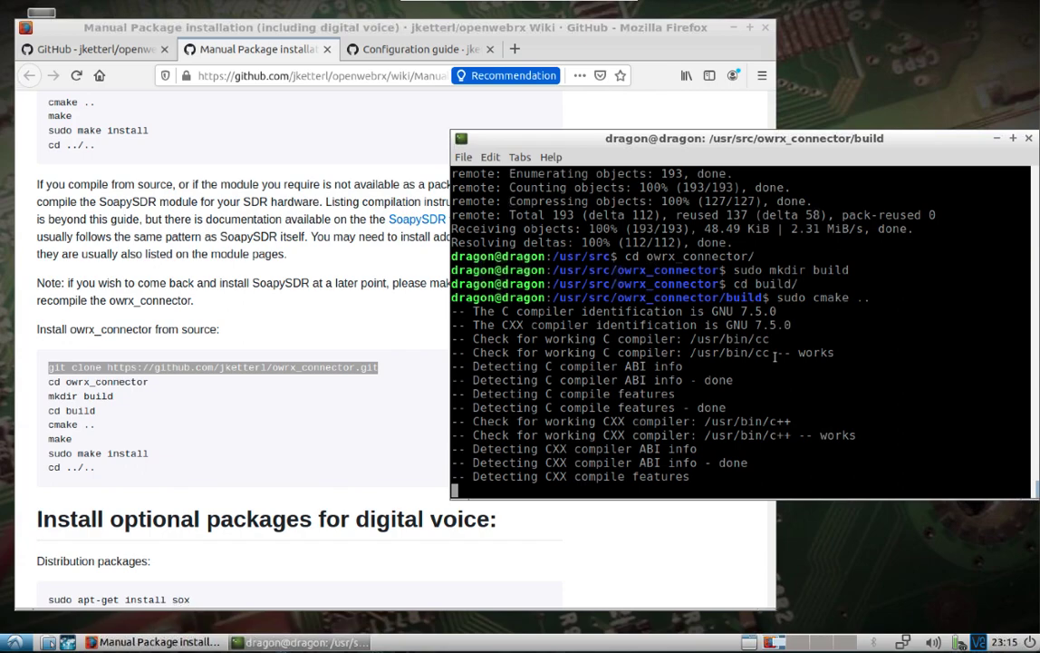
Compile and install owrx_connector with sudo make and sudo make install, then cd ../.
type("sudo make")
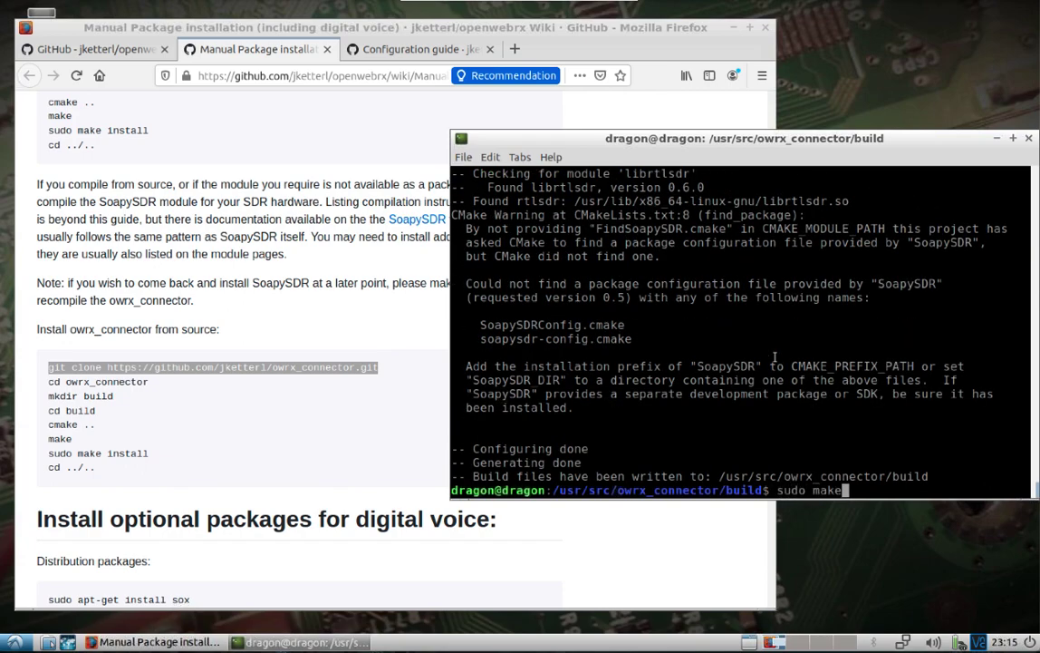
key("Return")
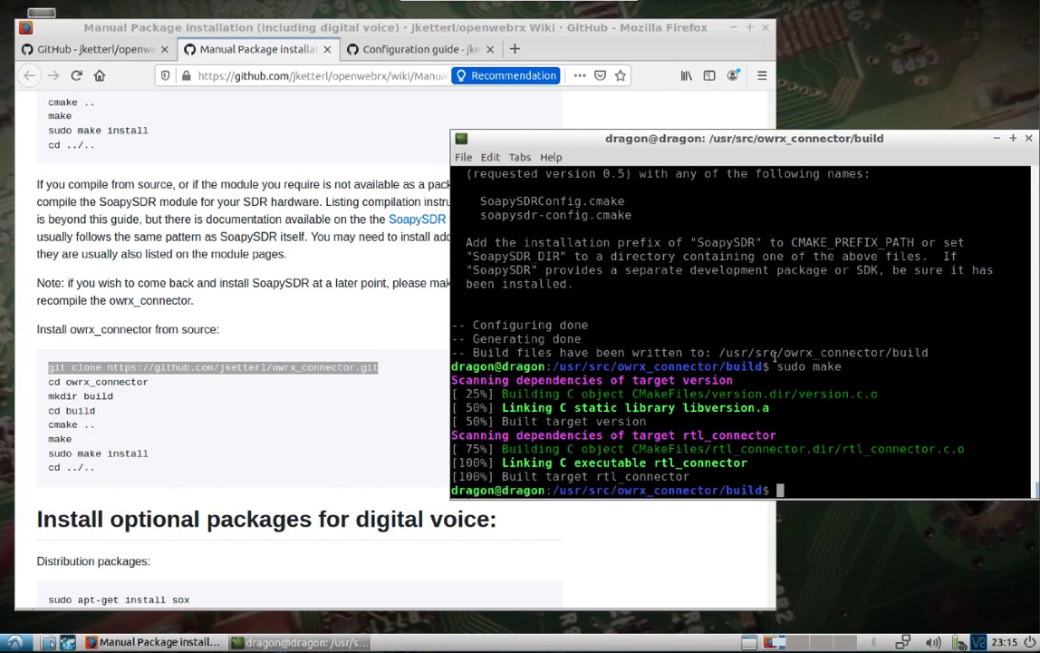
type("sudo make install")
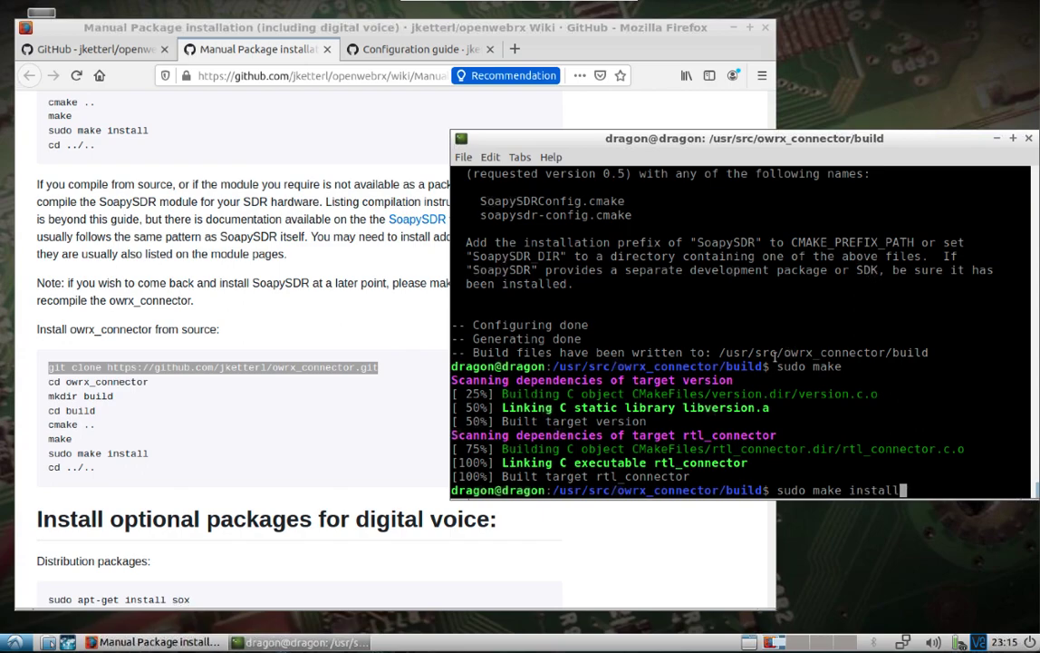
key("Return")
type("cd ../..")
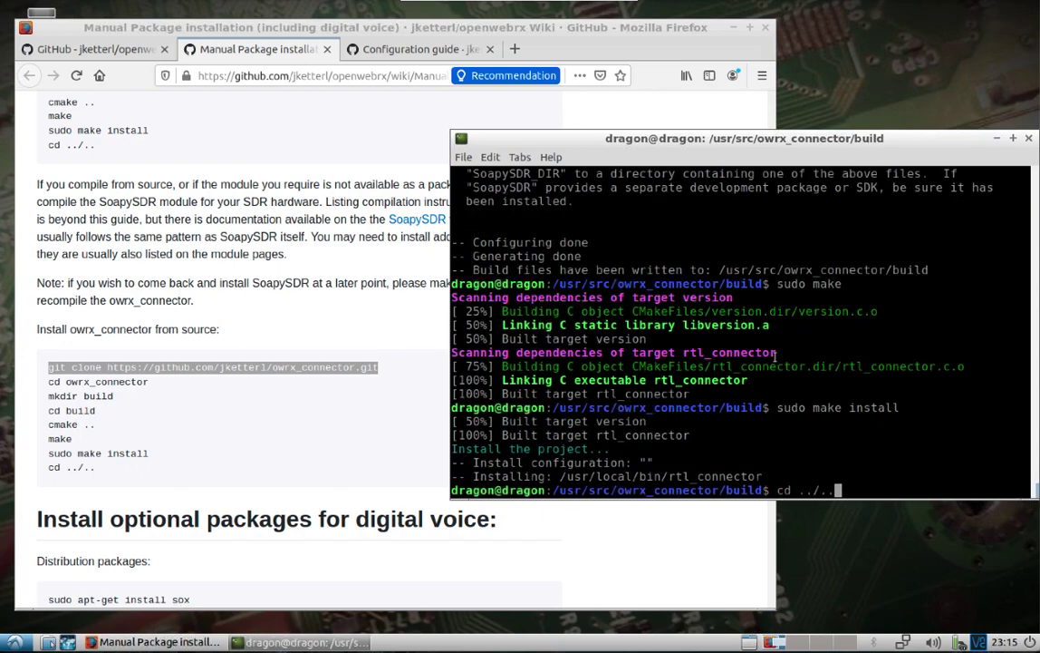
key("Return")
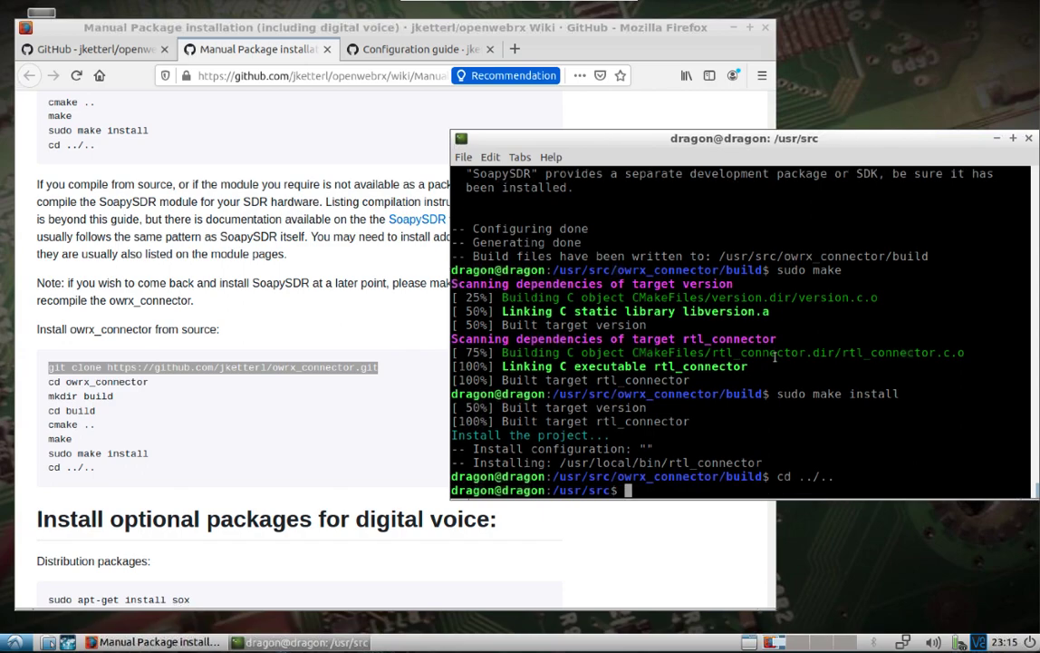
Copy 'sudo apt-get install sox' from the wiki and run it in the terminal
left_click(379, 541)
scroll(378, 544, "down", 2)
scroll(379, 543, "down", 5)
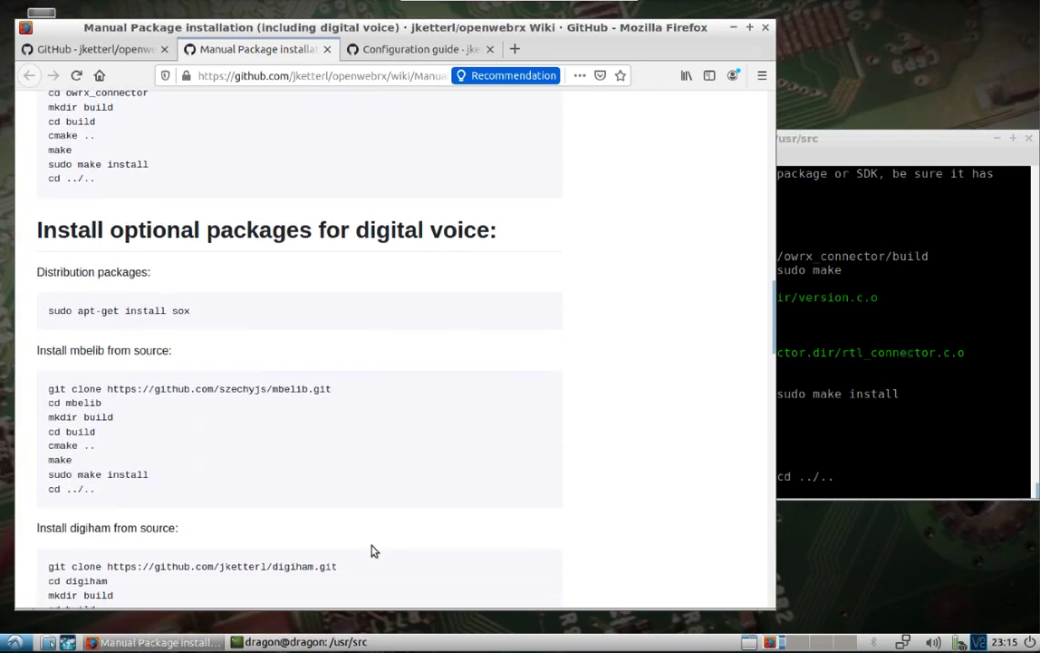
triple_click(159, 311)
right_click(159, 311)
left_click(192, 326)
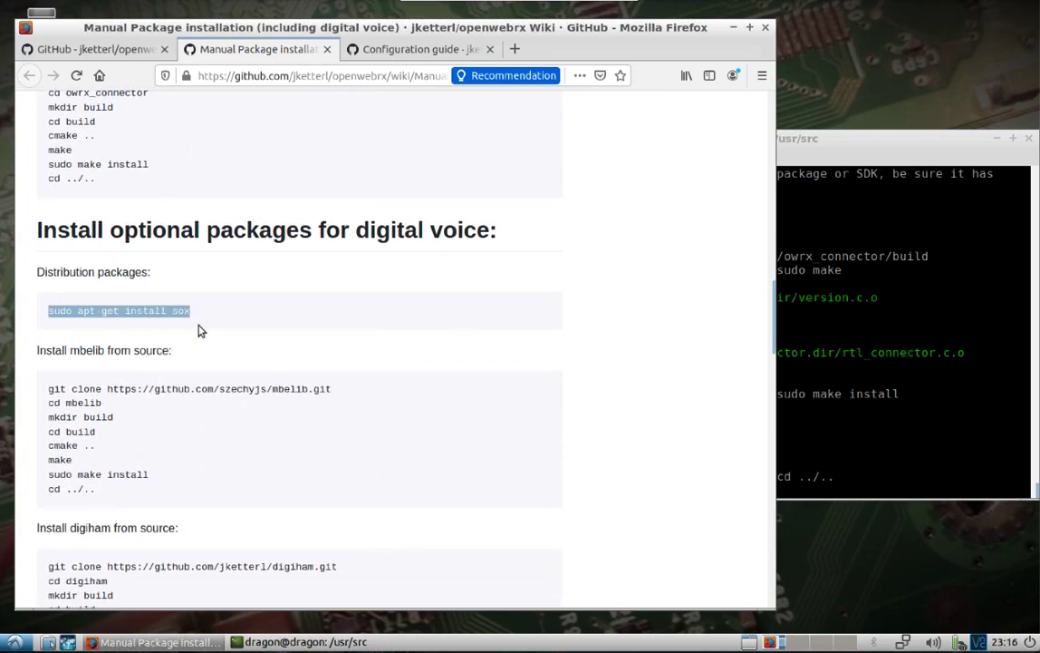
left_click(907, 466)
right_click(906, 467)
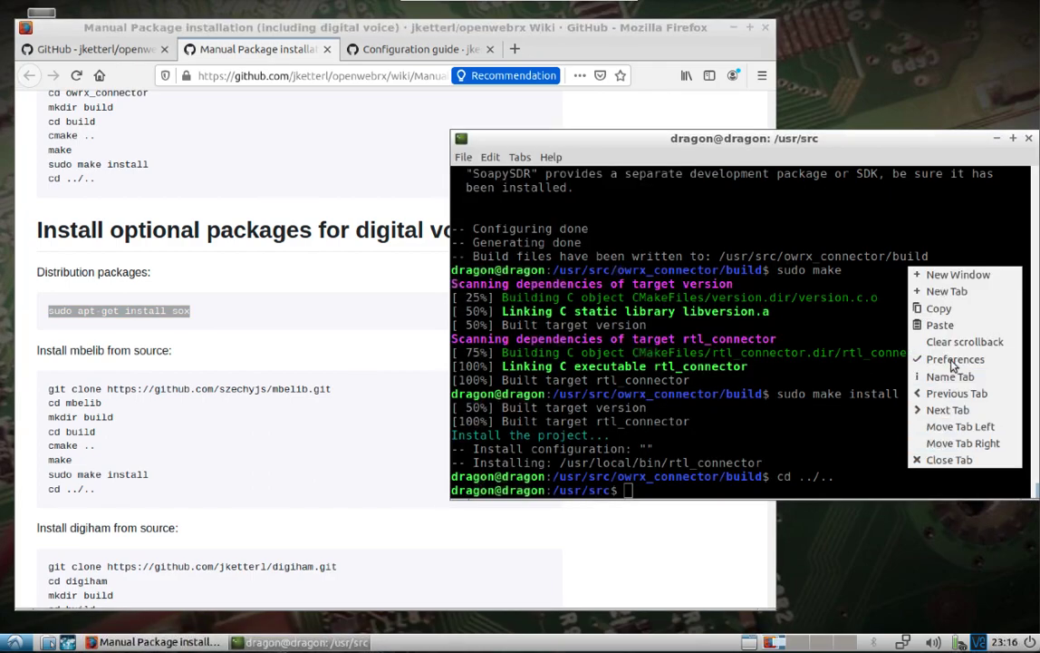
left_click(943, 332)
key("Return")
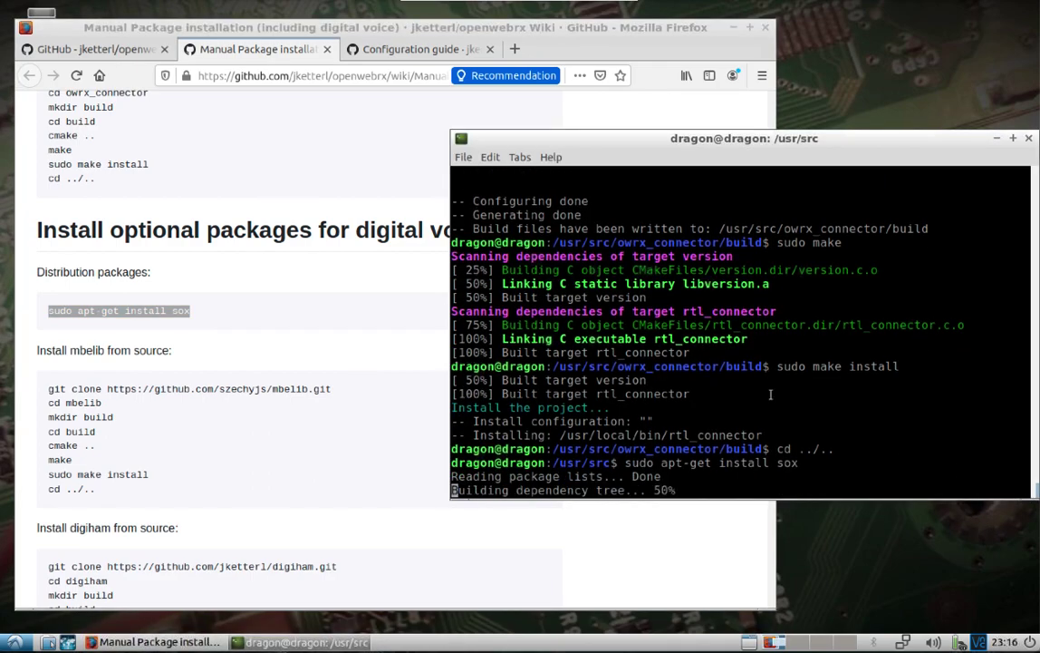
Copy the mbelib git clone command from the wiki page
left_click(219, 389)
triple_click(220, 388)
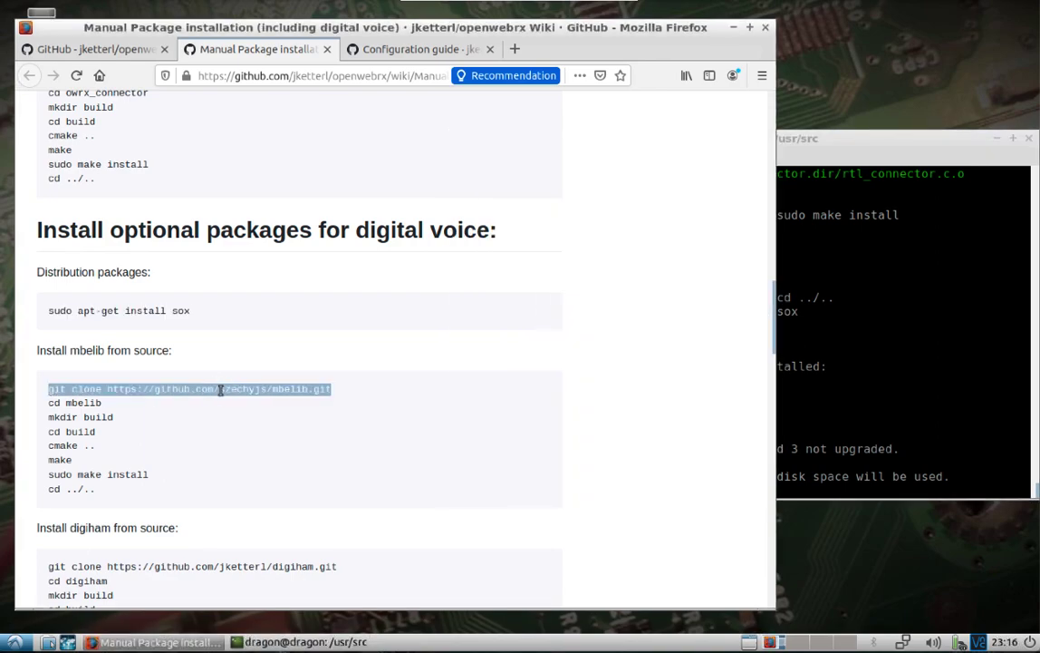
right_click(219, 389)
left_click(253, 401)
Answer y to install sox with libsox3, libsox-fmt-alsa and libsox-fmt-base
left_click(808, 462)
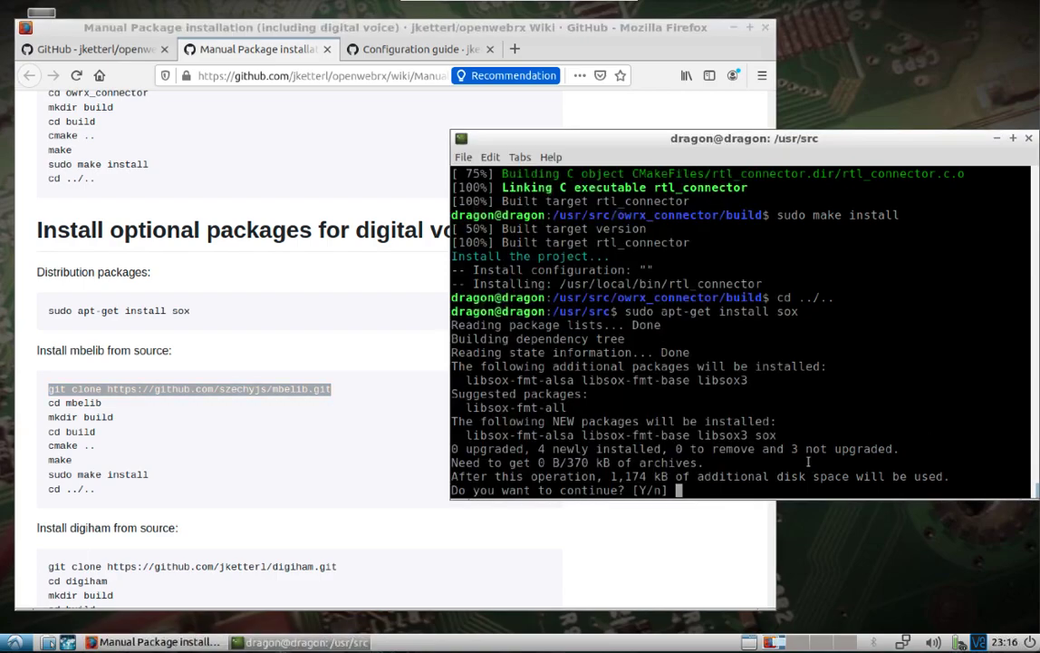
type("y")
key("Return")
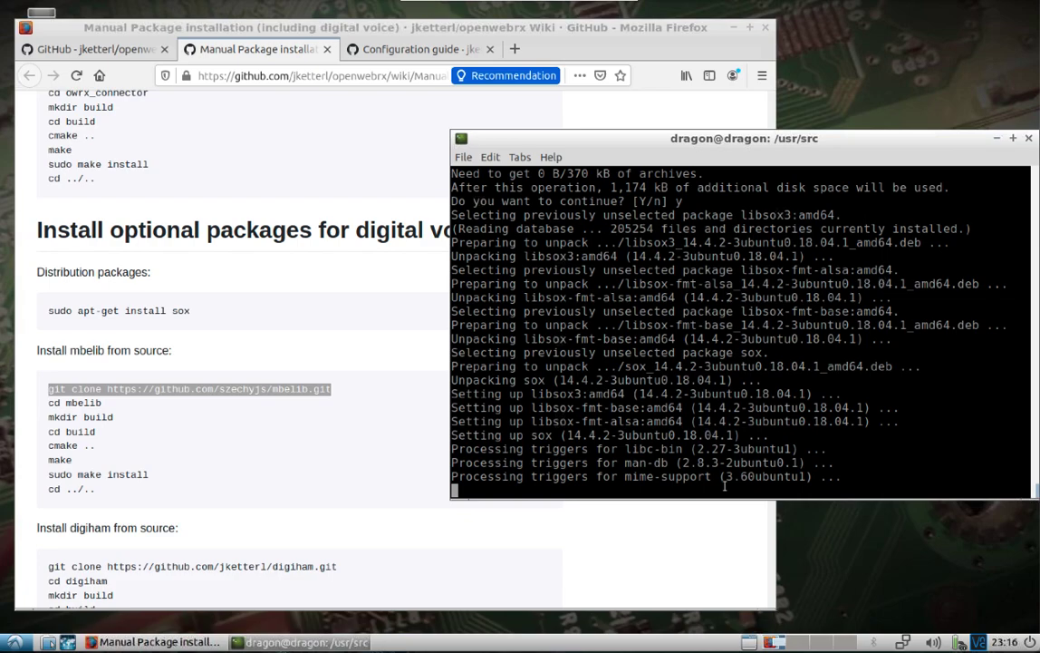
Clone mbelib with sudo git clone and enter the mbelib folder
type("sudo")
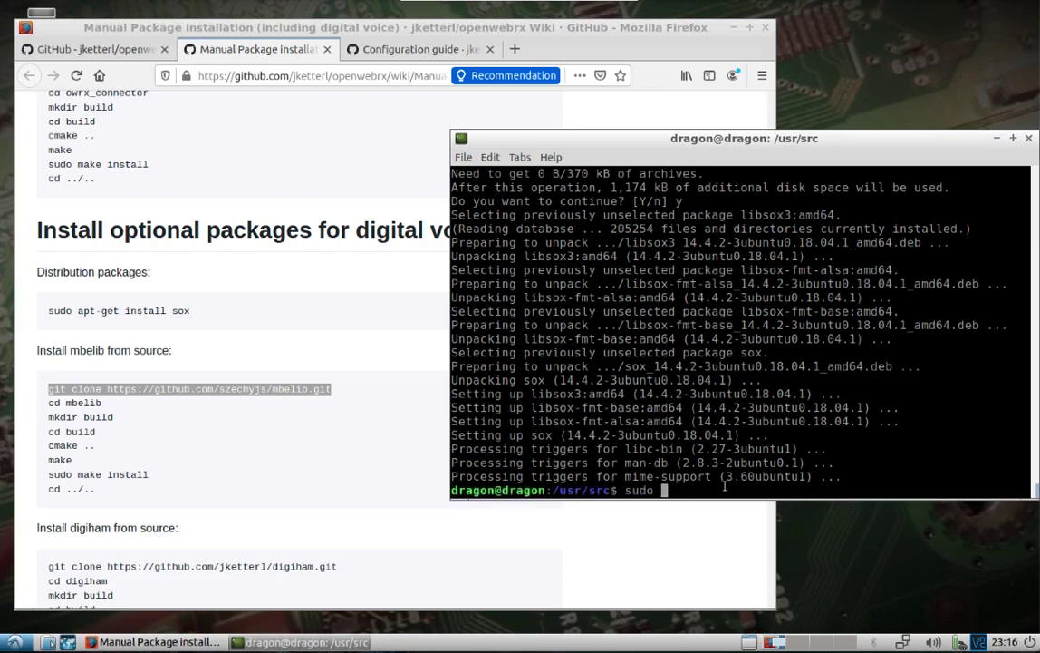
right_click(725, 487)
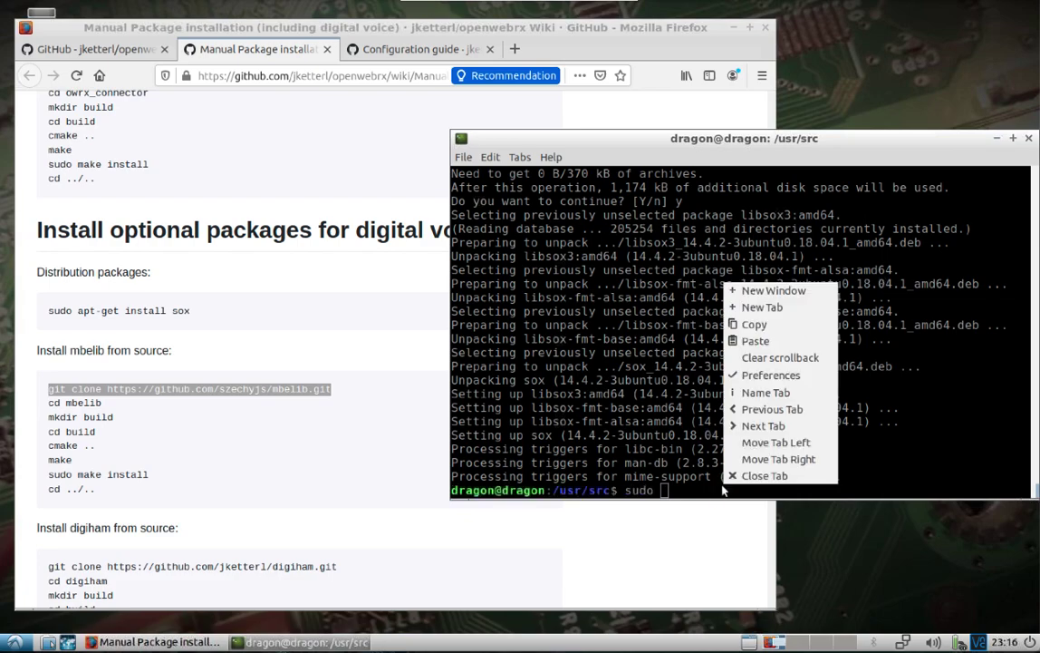
left_click(765, 342)
key("Return")
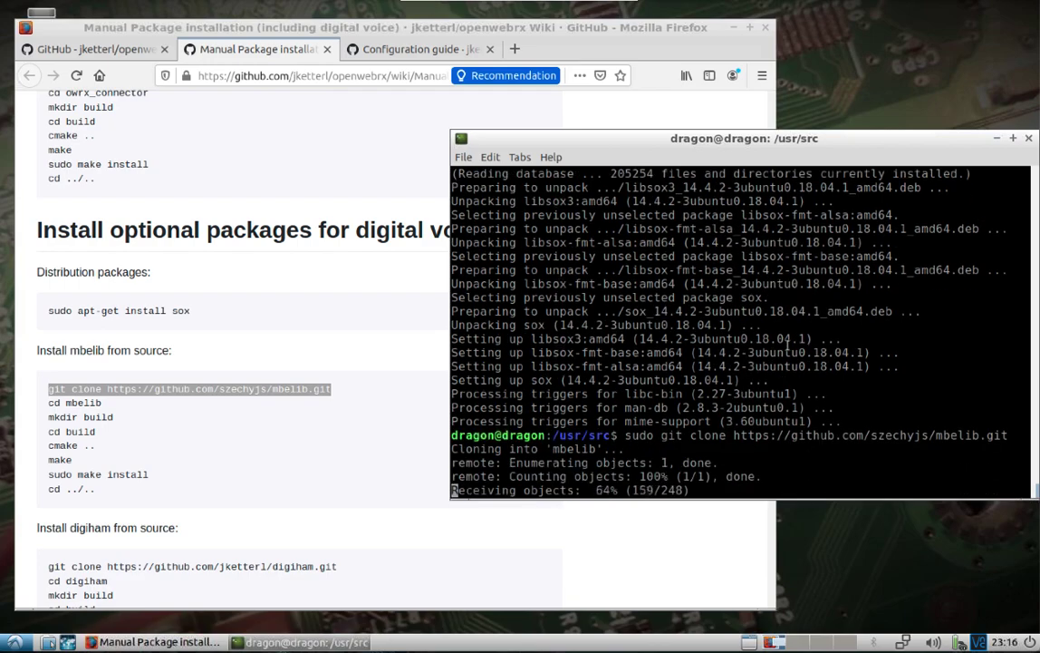
type("cd mbelib/")
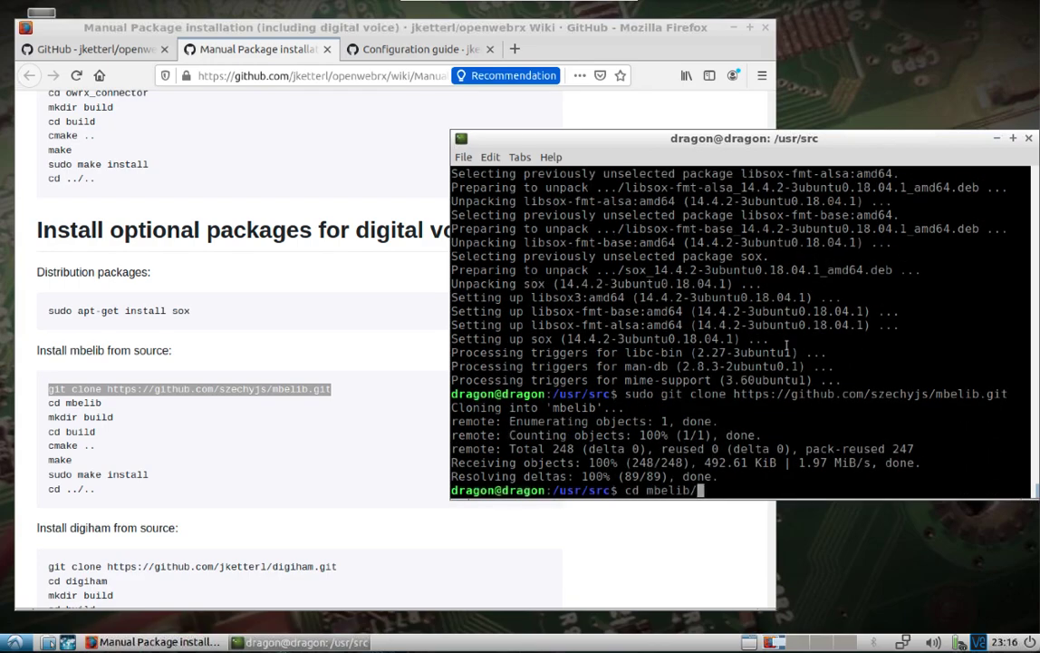
key("Return")
Create an mbelib build folder, enter it, and run sudo cmake .
type("sudo mk")
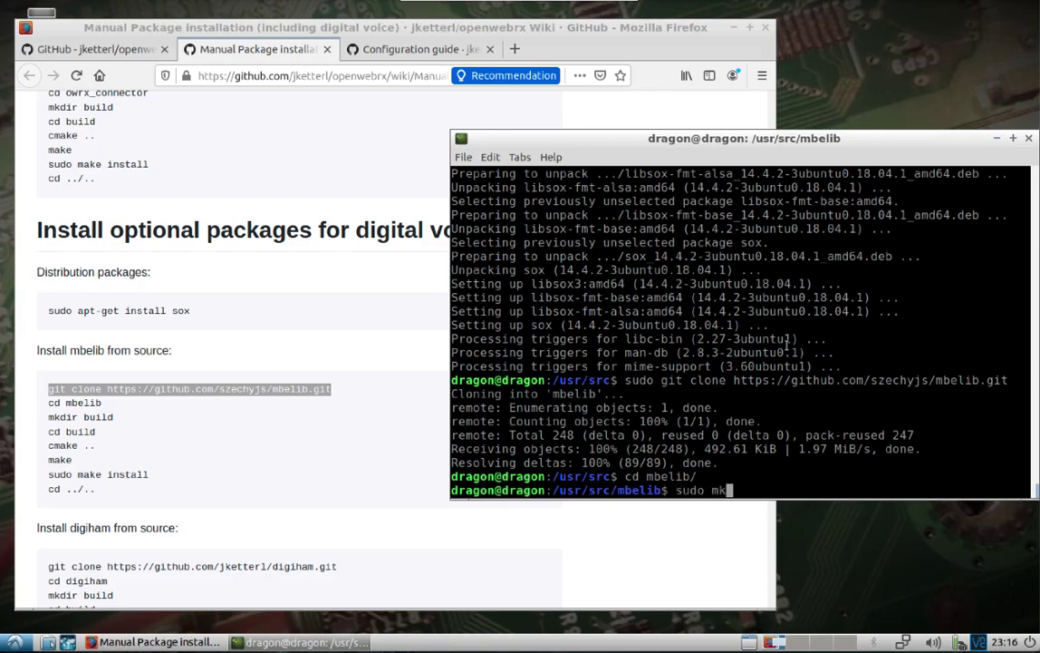
type("dir build")
key("Return")
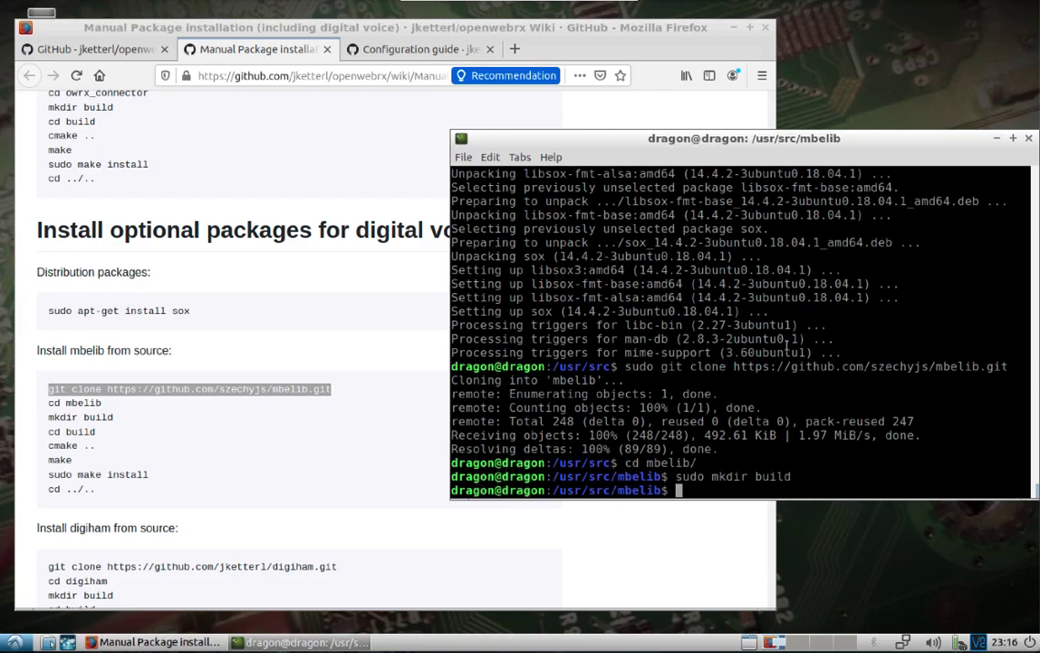
type("cd build/")
key("Return")
type("sudo cmake ..")
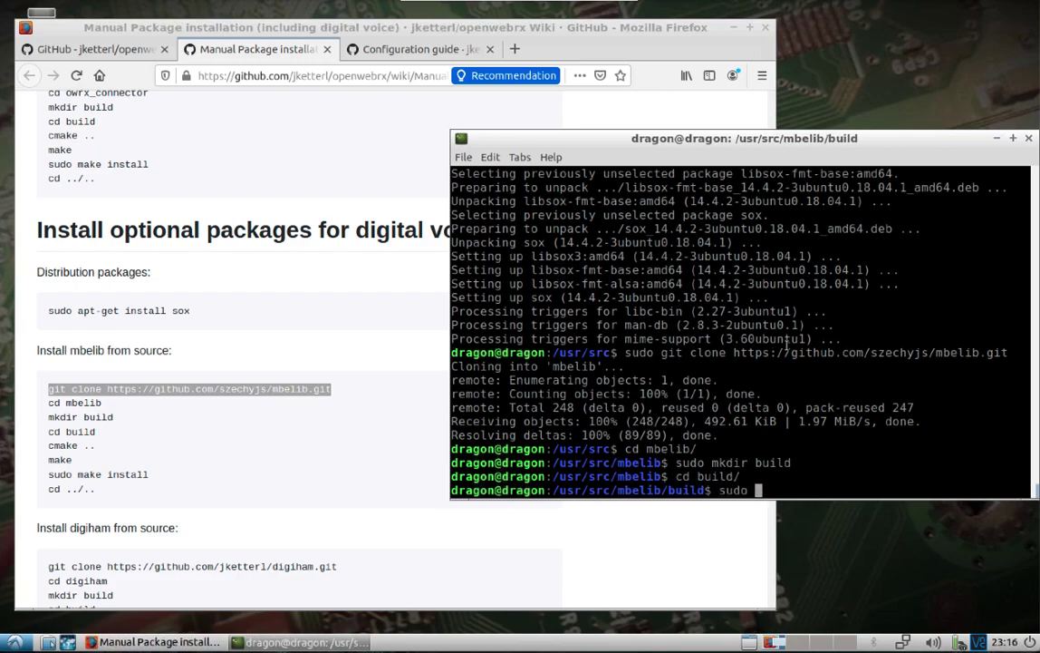
key("Return")
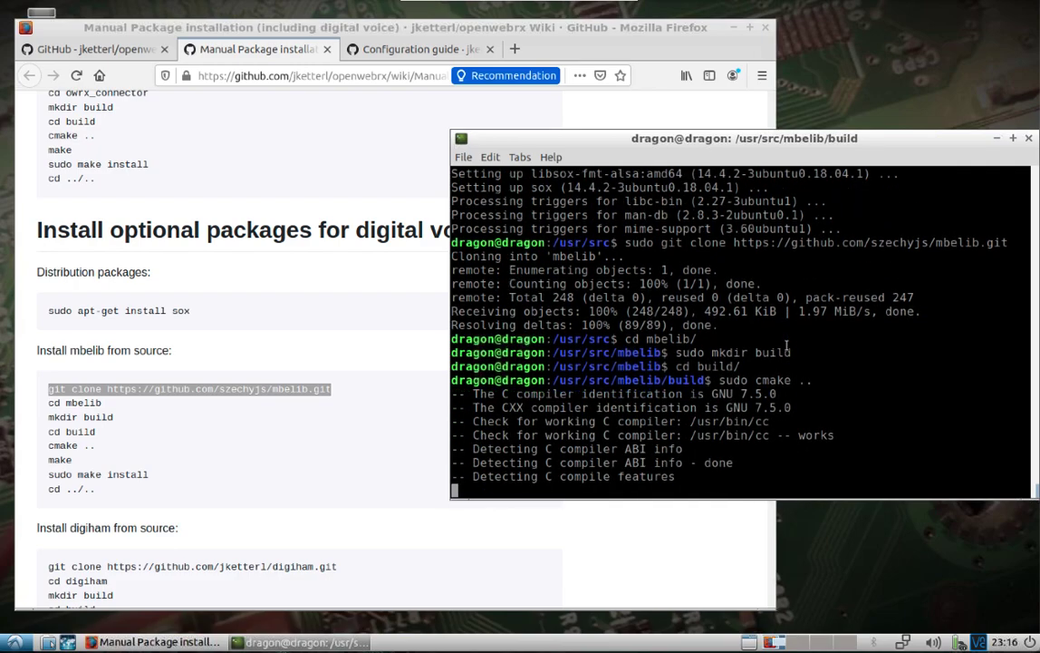
Compile and install mbelib with sudo make and sudo make install, then return to /usr/src
type("sudo make")
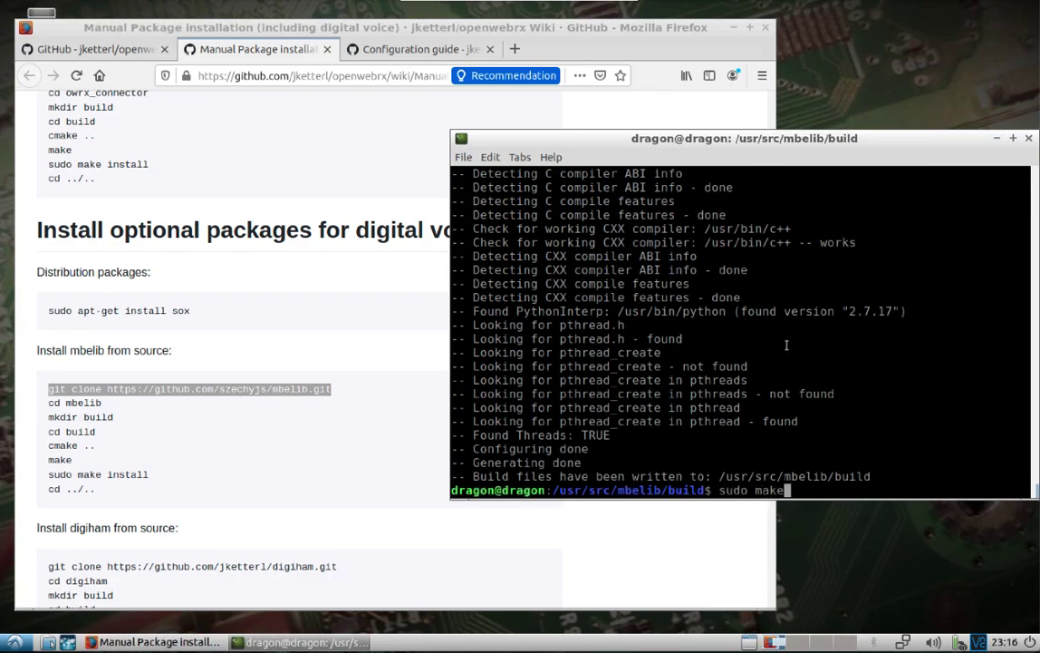
key("Return")
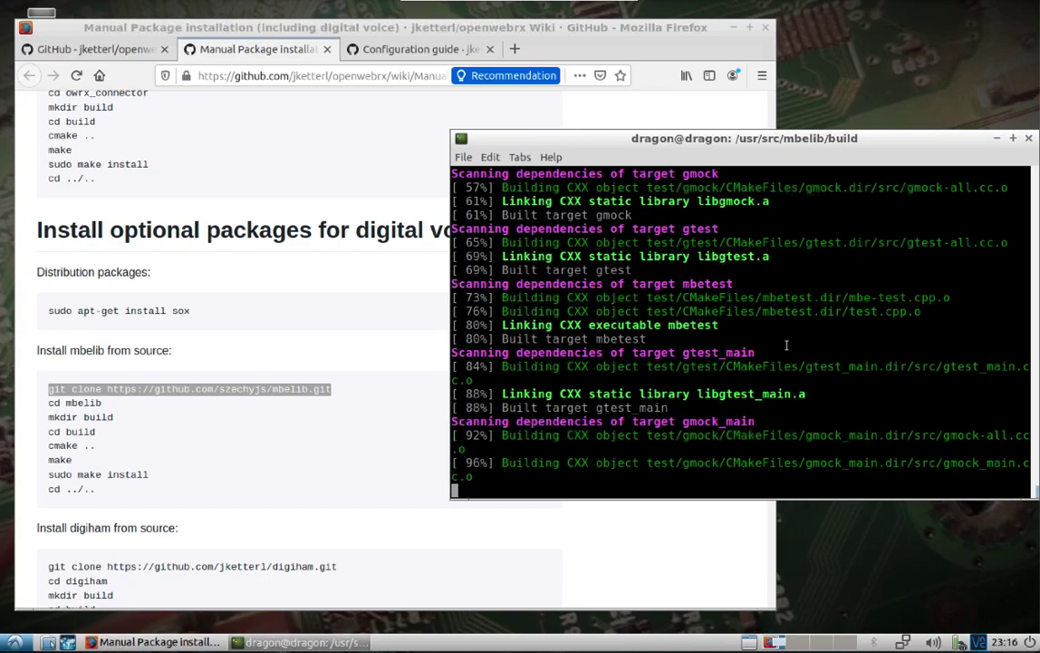
type("sudo make ")
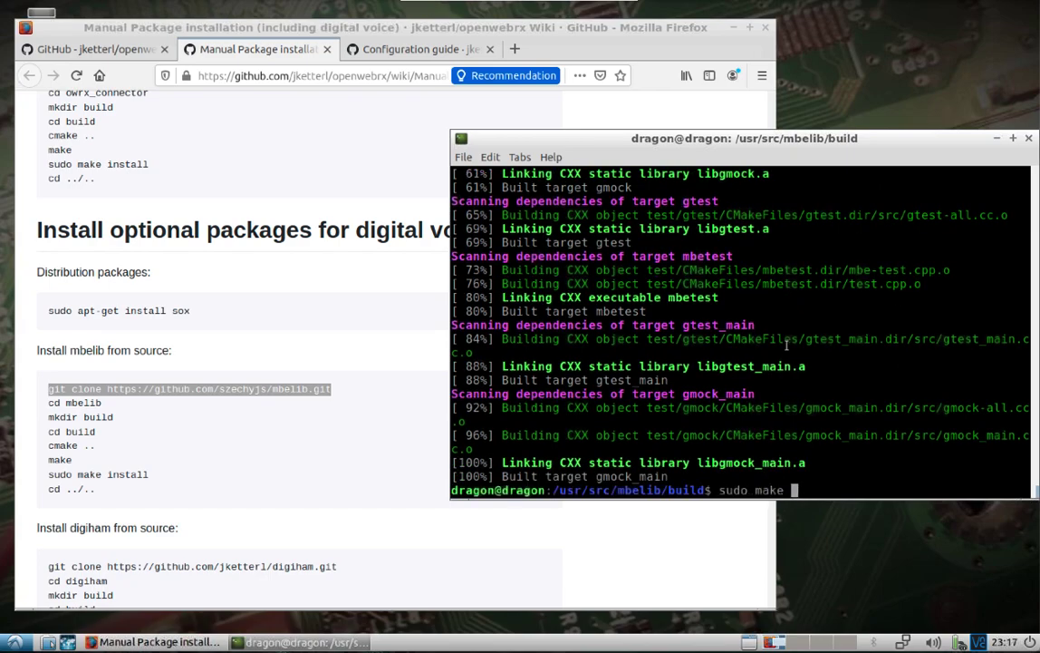
type("install")
key("Return")
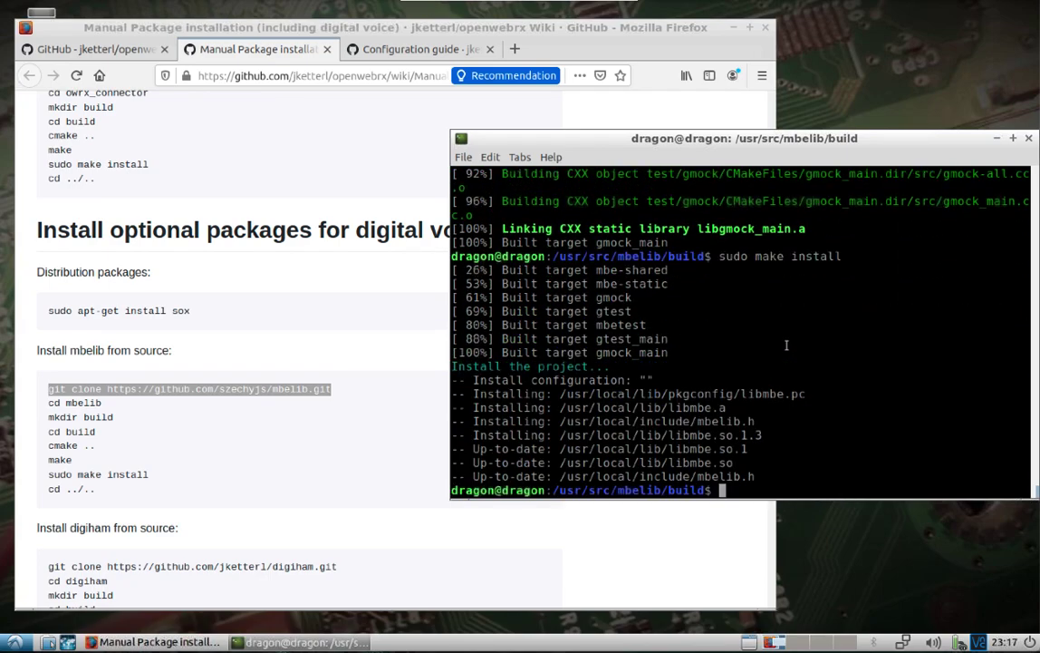
type("cd ../..")
key("Return")
Copy the digiham git clone line from the wiki and run it with sudo in the terminal
left_click(283, 527)
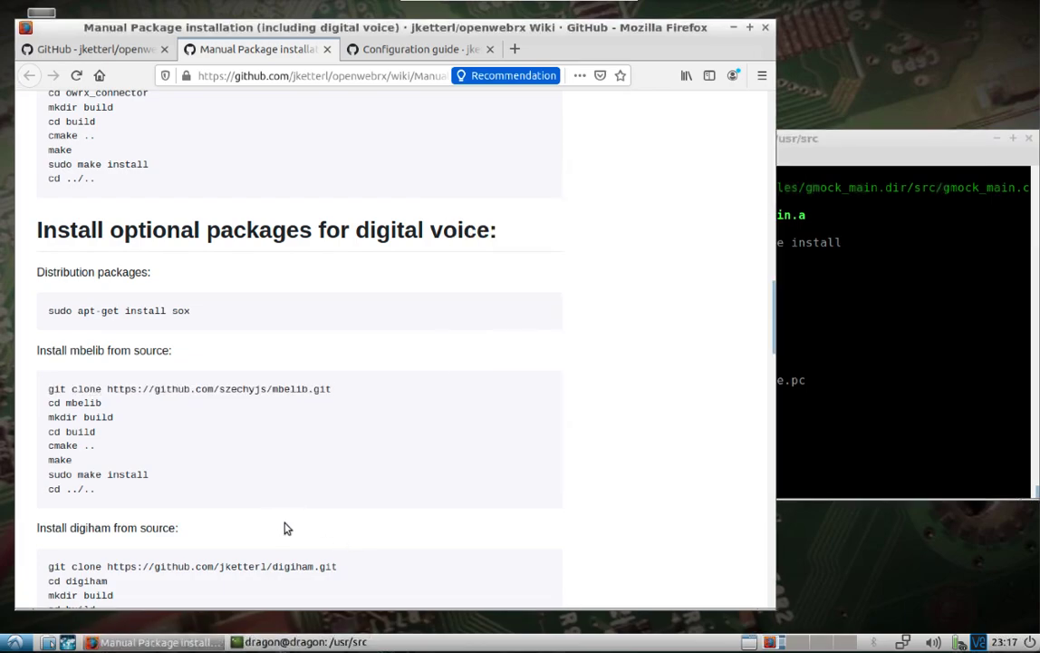
scroll(284, 527, "down", 5)
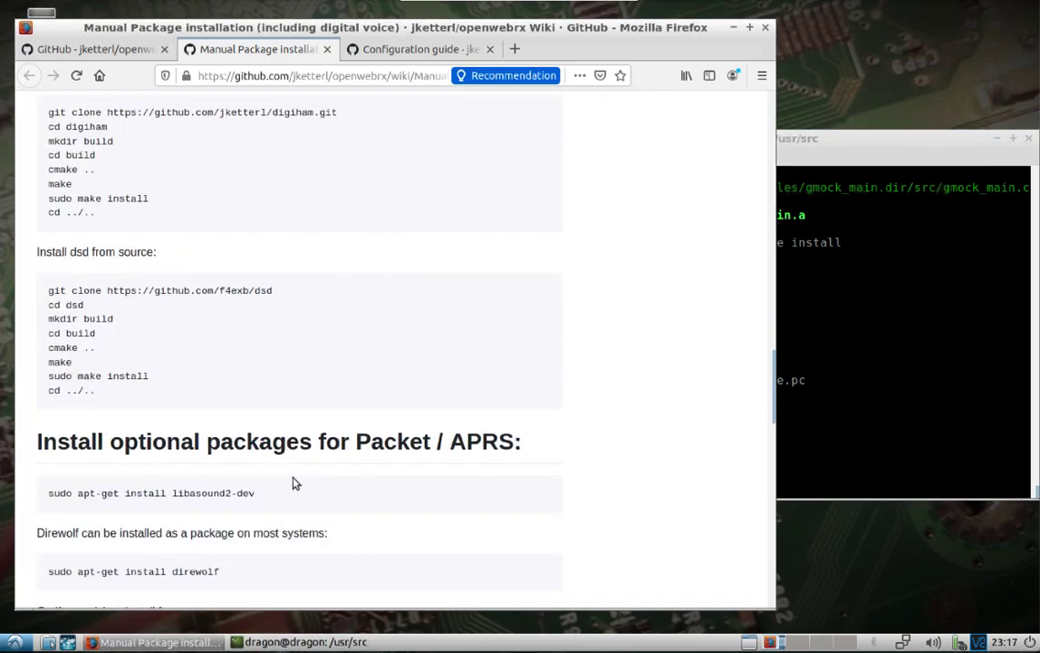
scroll(771, 409, "up", 1)
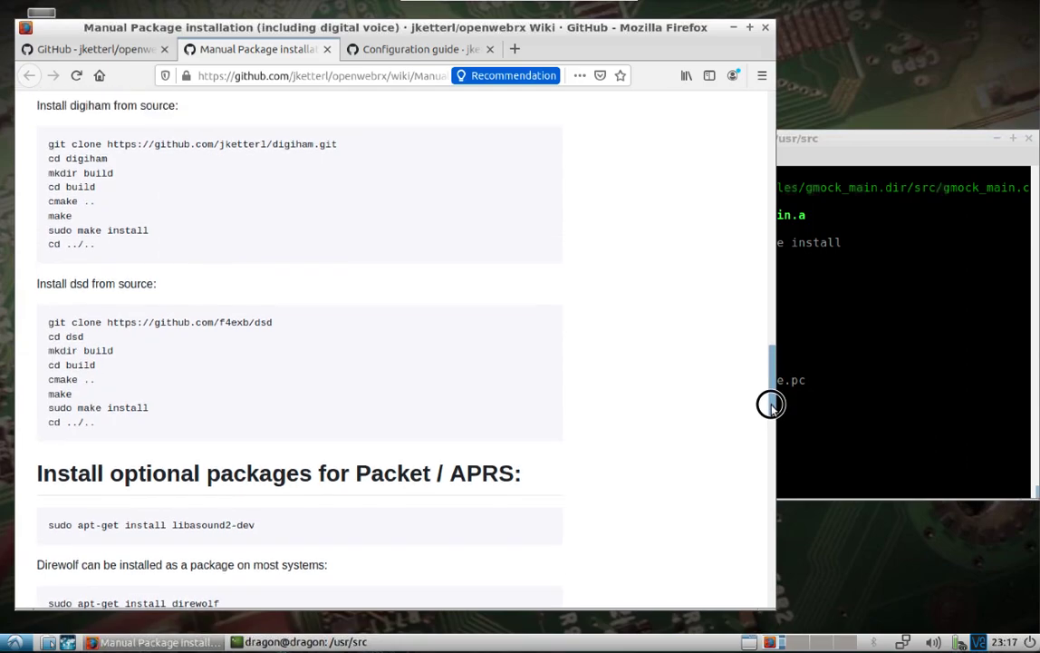
triple_click(240, 179)
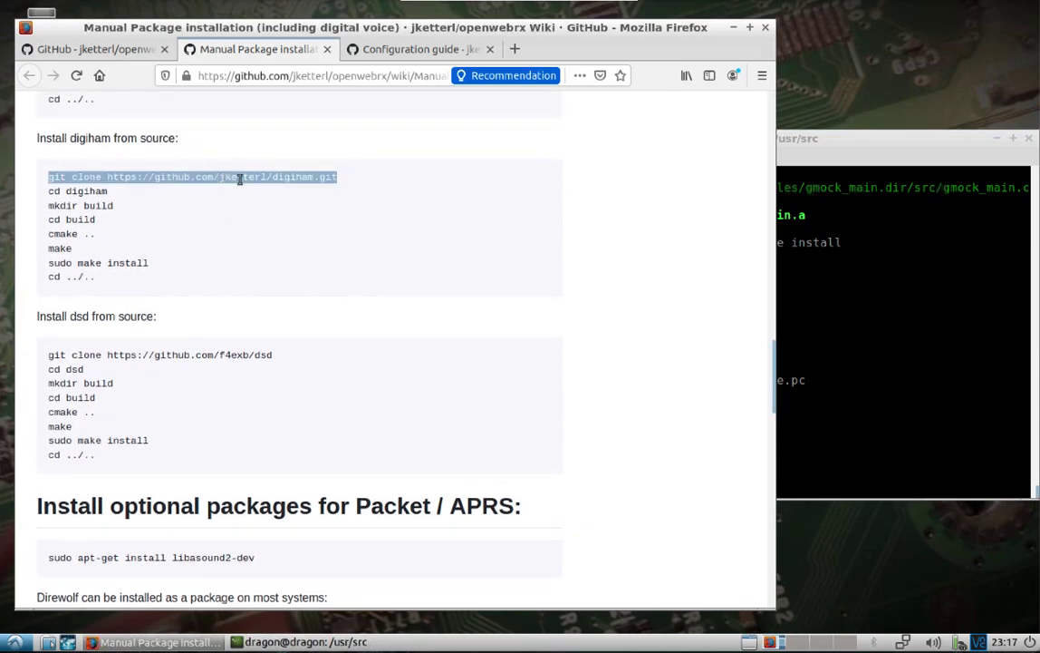
right_click(242, 179)
left_click(272, 189)
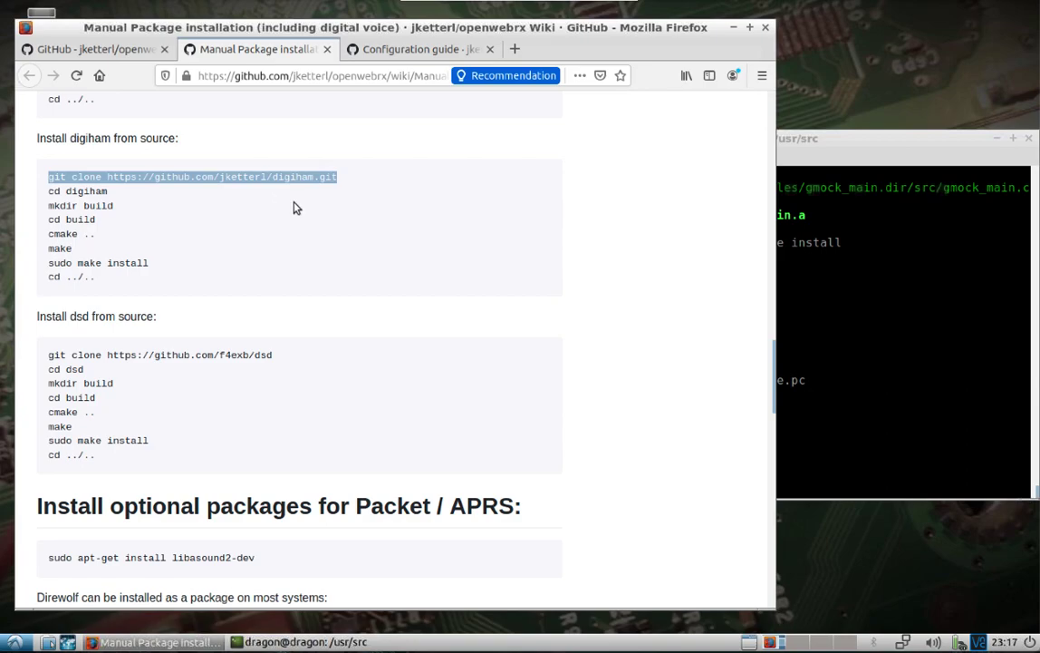
left_click(939, 442)
type("sudo")
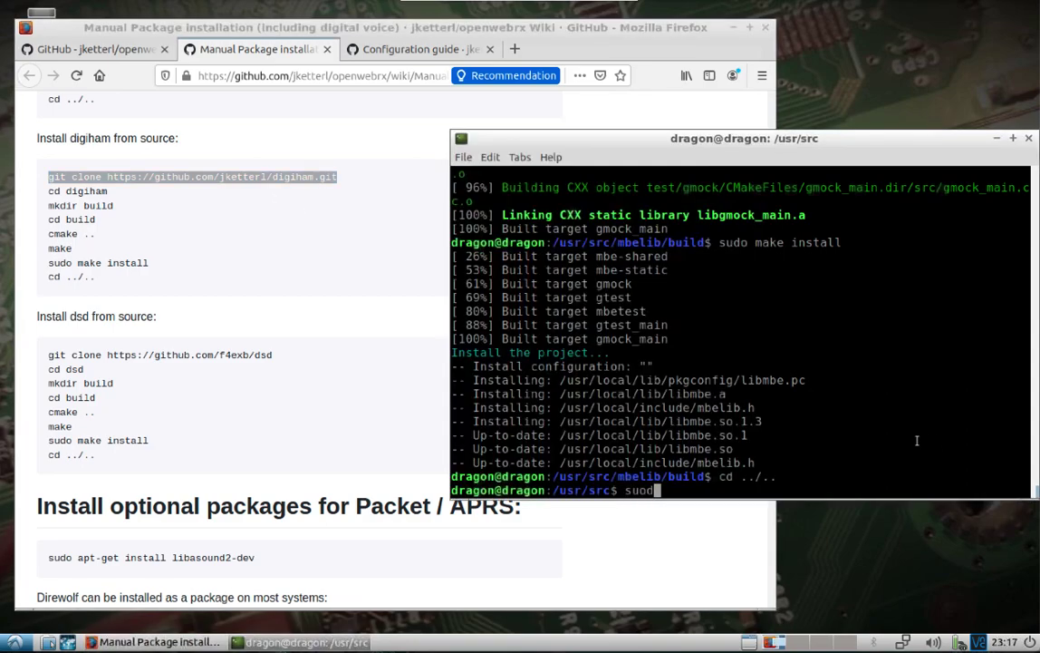
key("BackSpace")
key("BackSpace")
type("do")
right_click(885, 459)
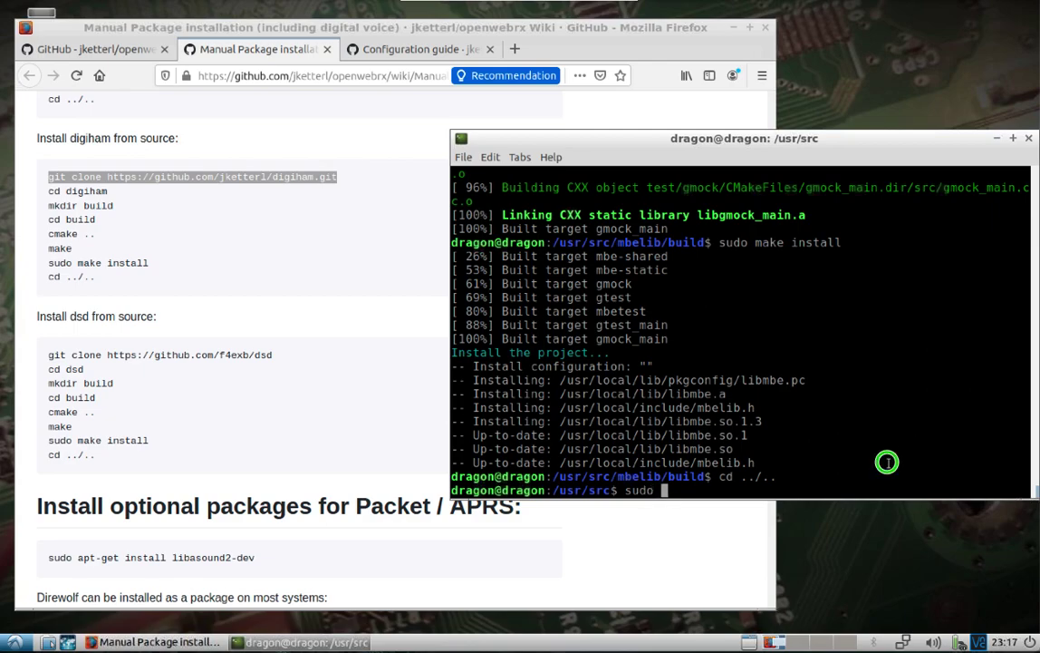
left_click(947, 323)
key("Return")
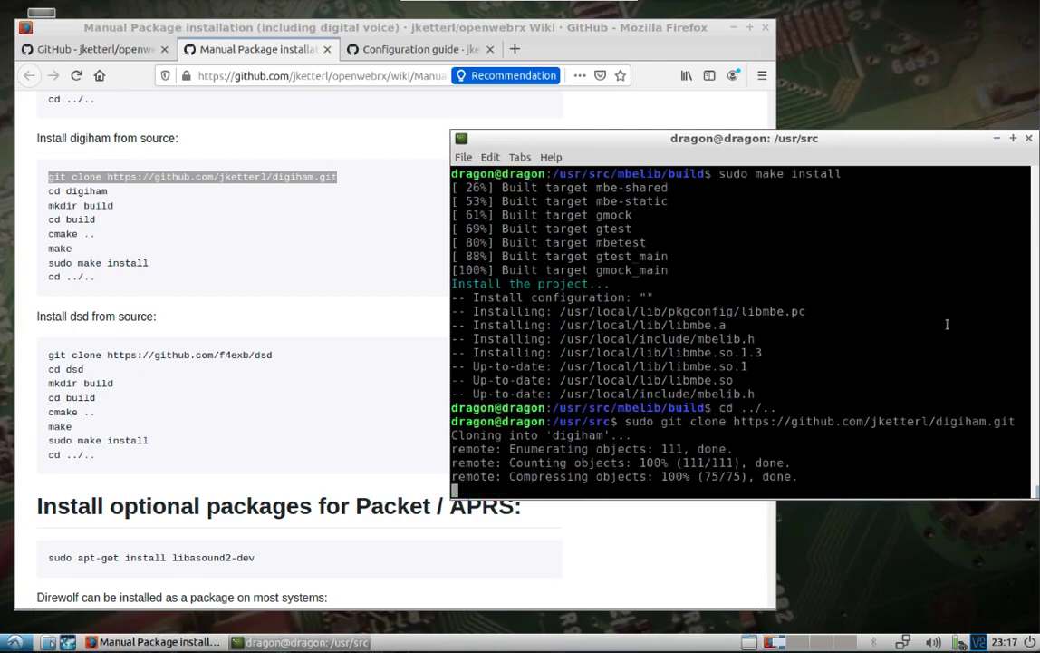
In the digiham folder, create a build directory, enter it, and run sudo cmake .
type("cd dig")
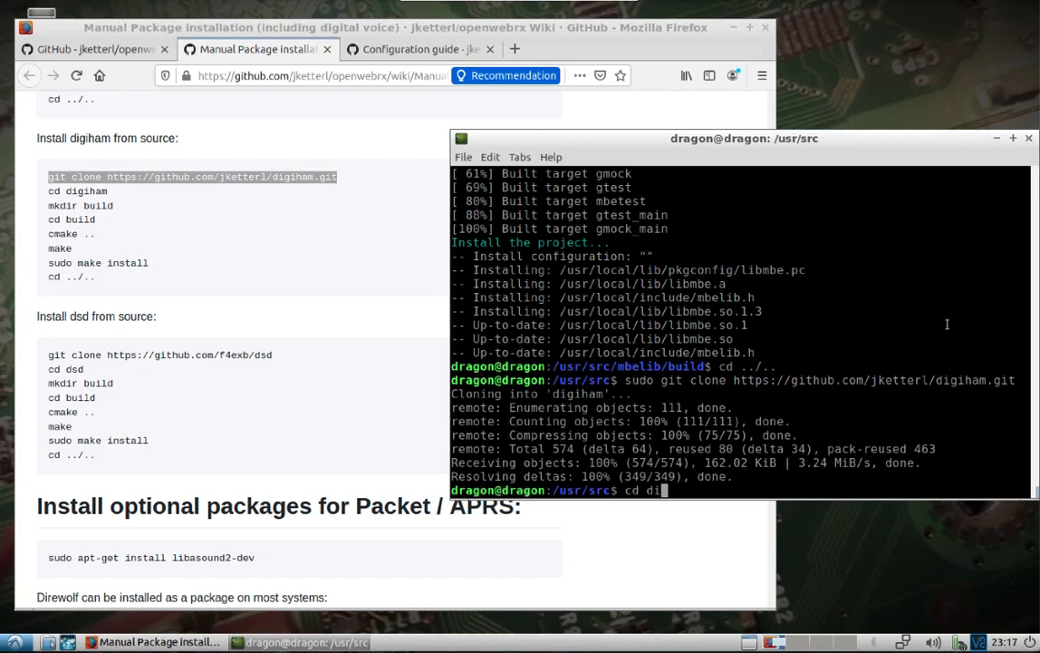
key("Tab")
key("Return")
type("sud")
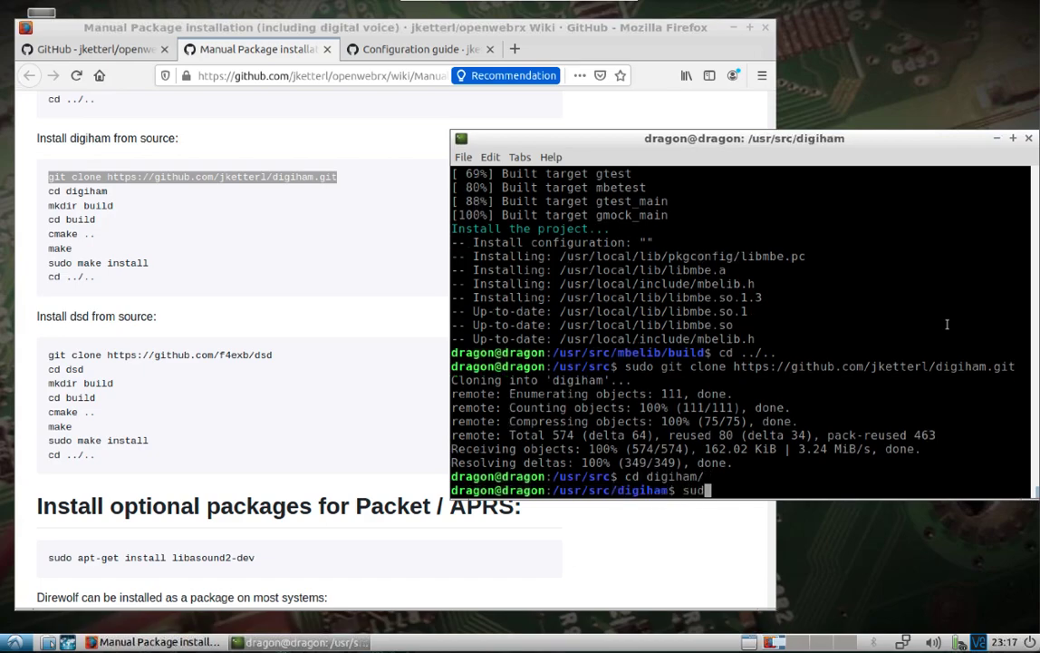
type("o mkdir build")
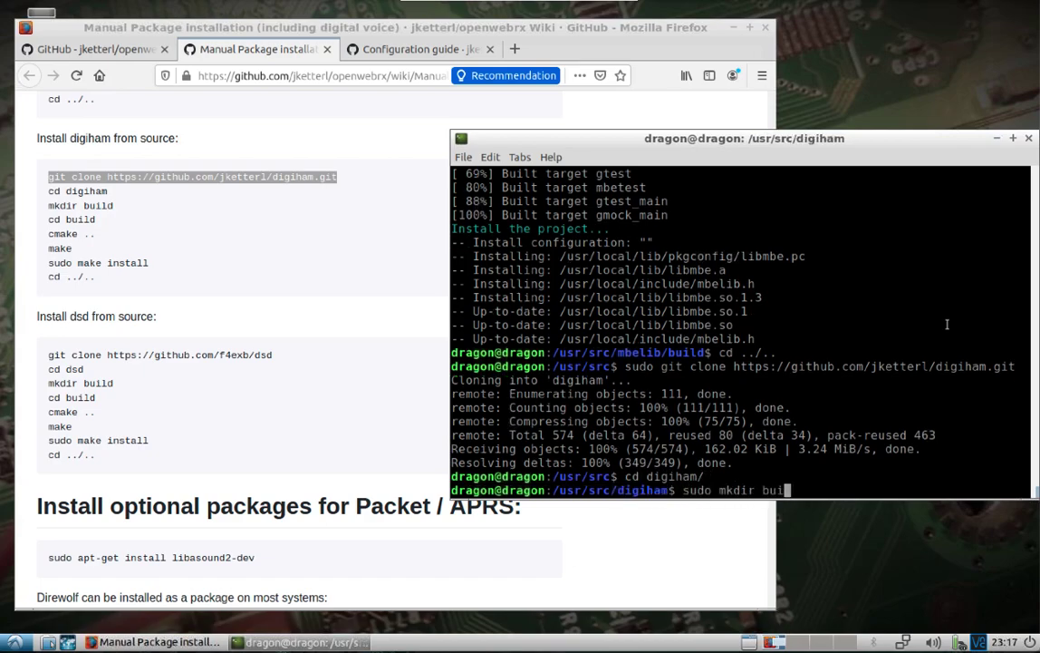
key("Return")
type("cd build/")
key("Return")
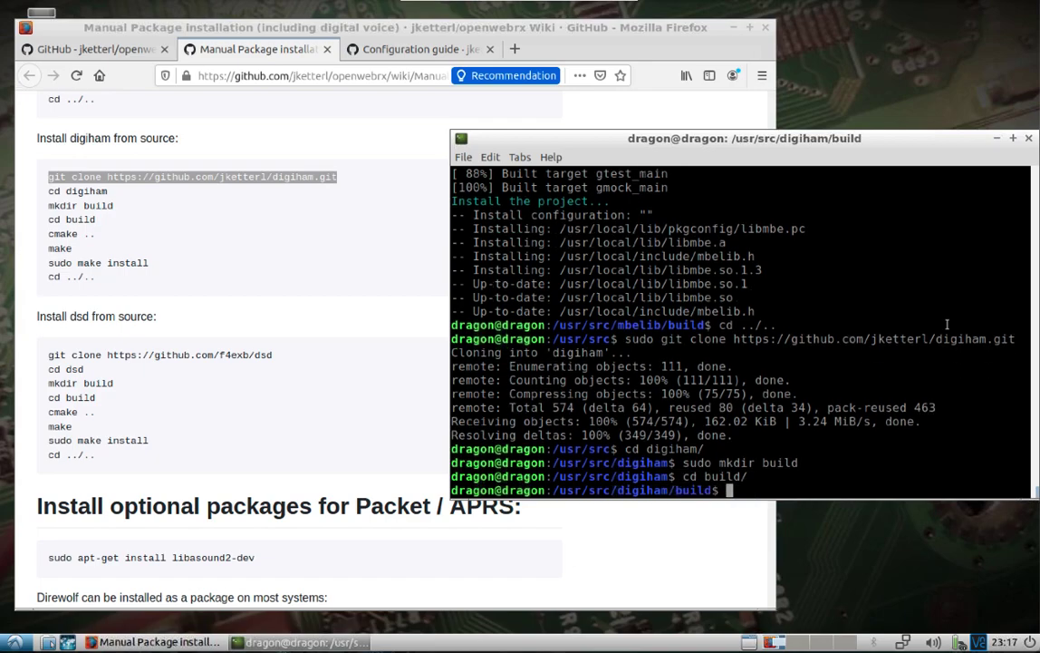
type("sudo cmake ..")
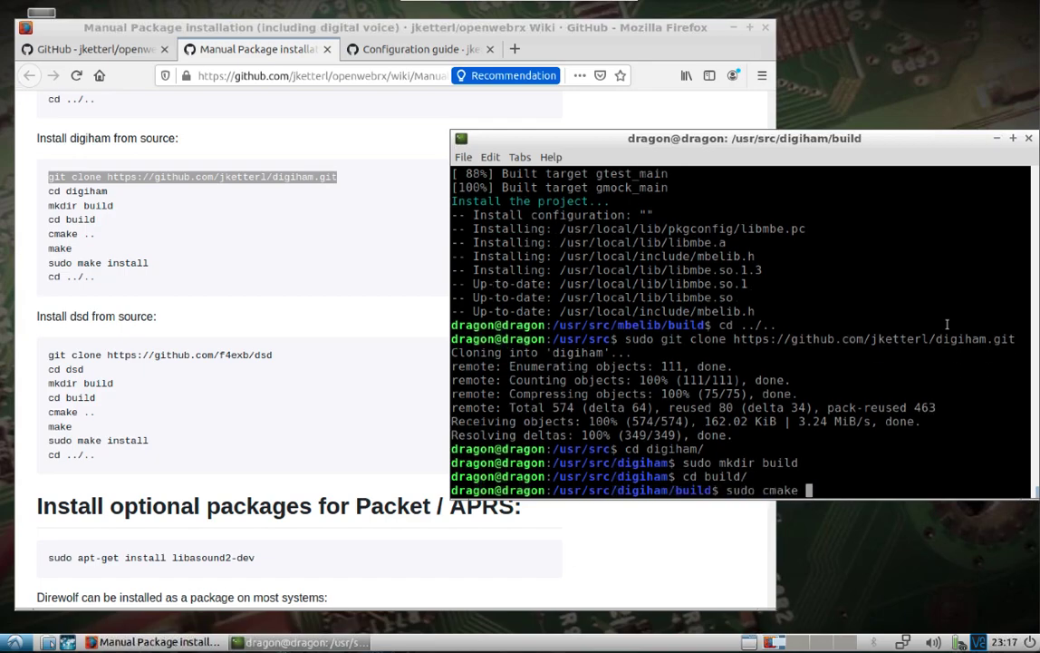
key("Return")
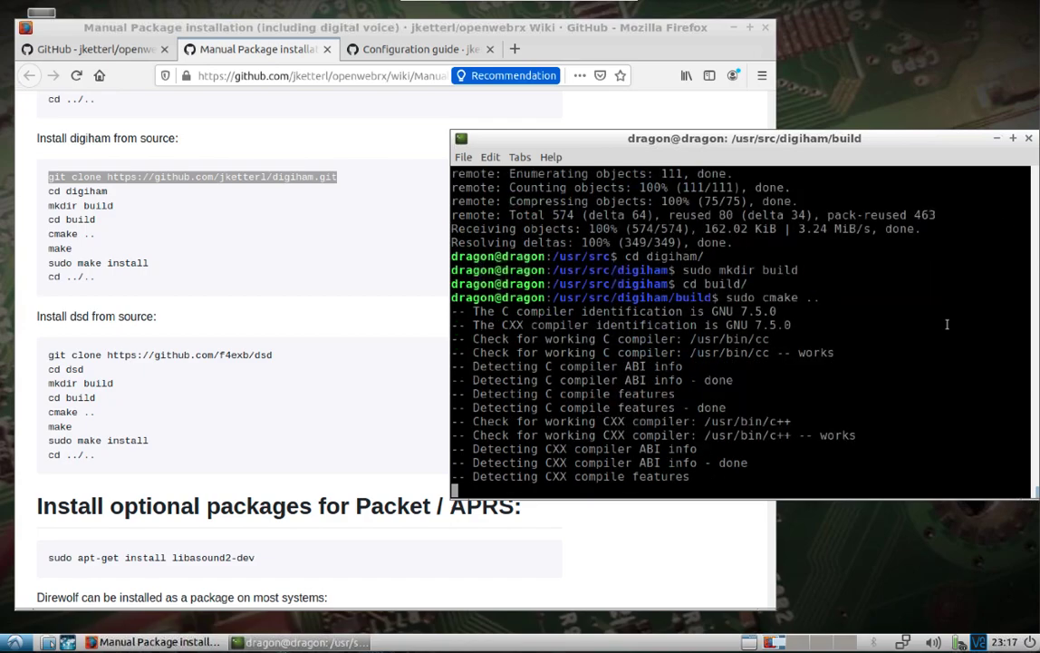
Compile digiham with sudo make and install it with sudo make install
type("su")
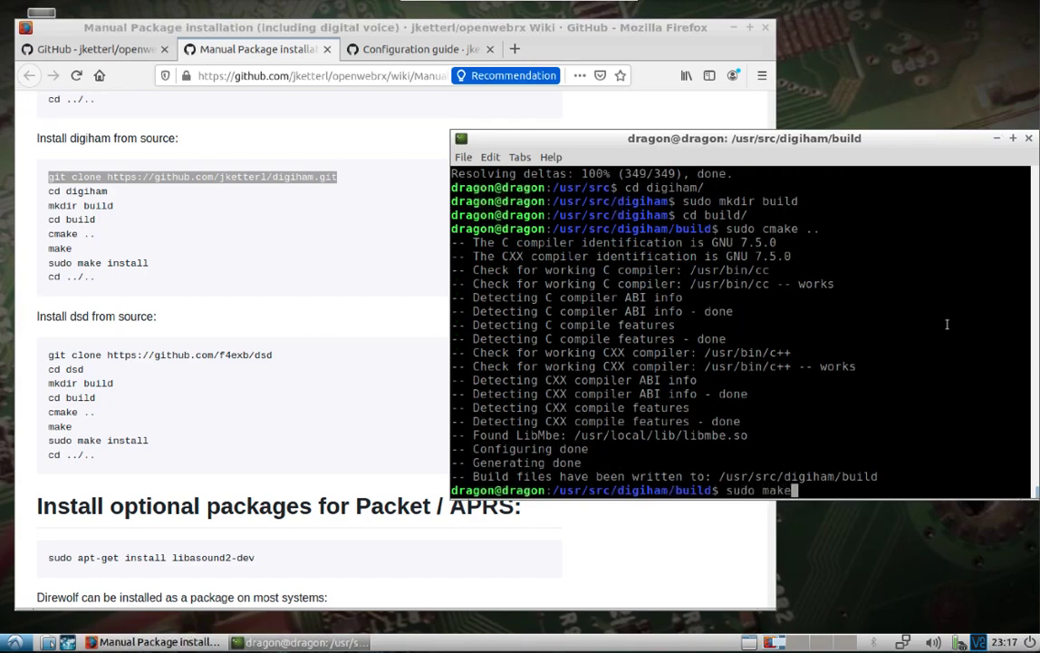
type("do make")
key("Return")
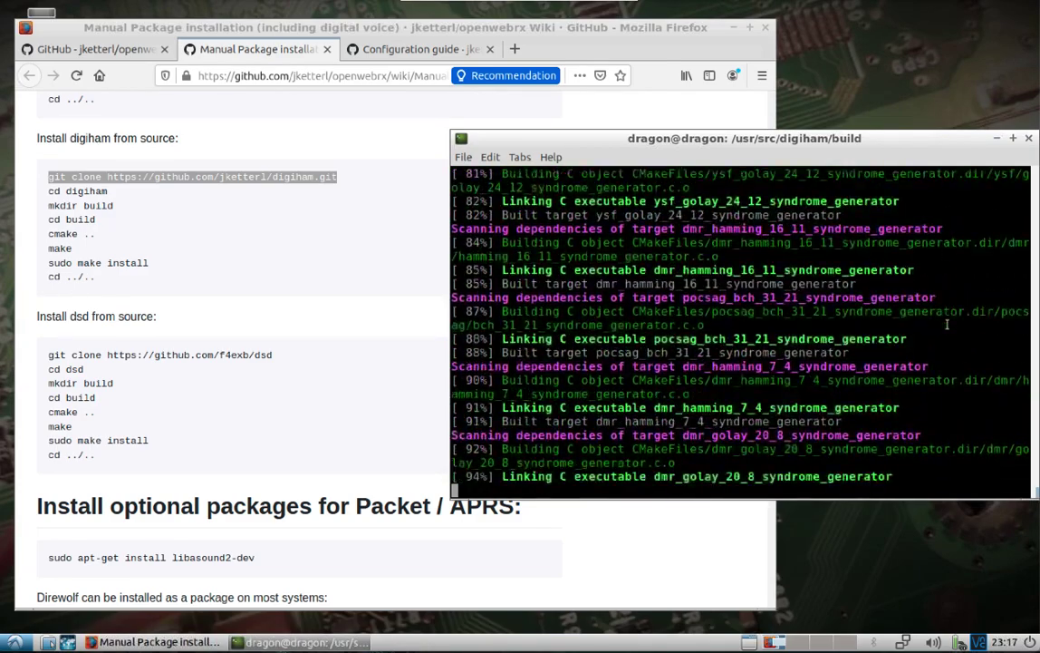
type("suo")
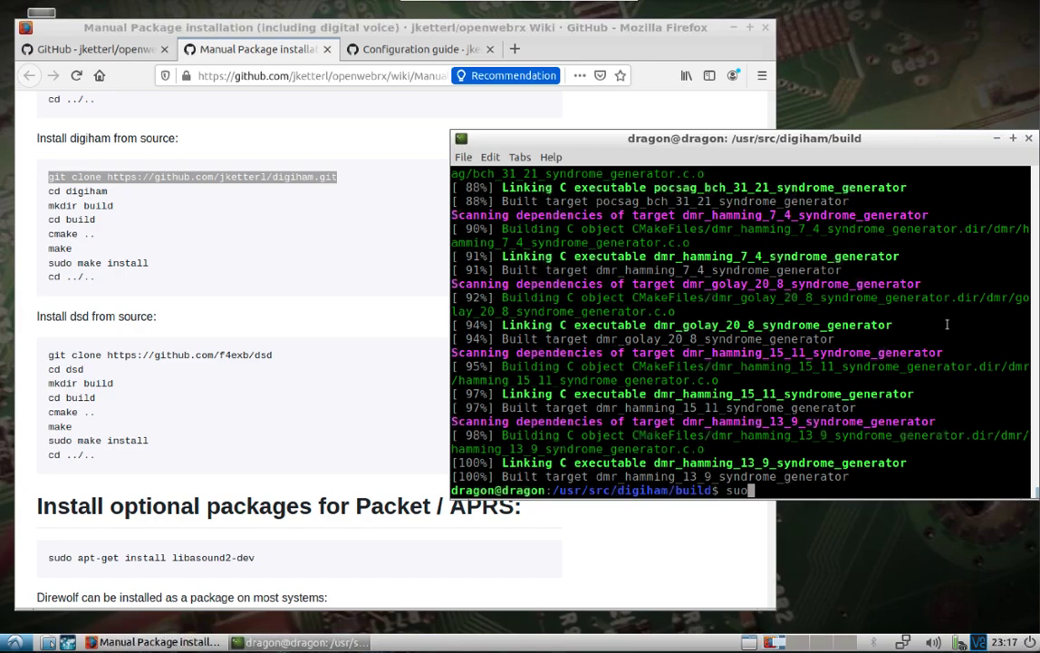
key("BackSpace")
type("do make inst")
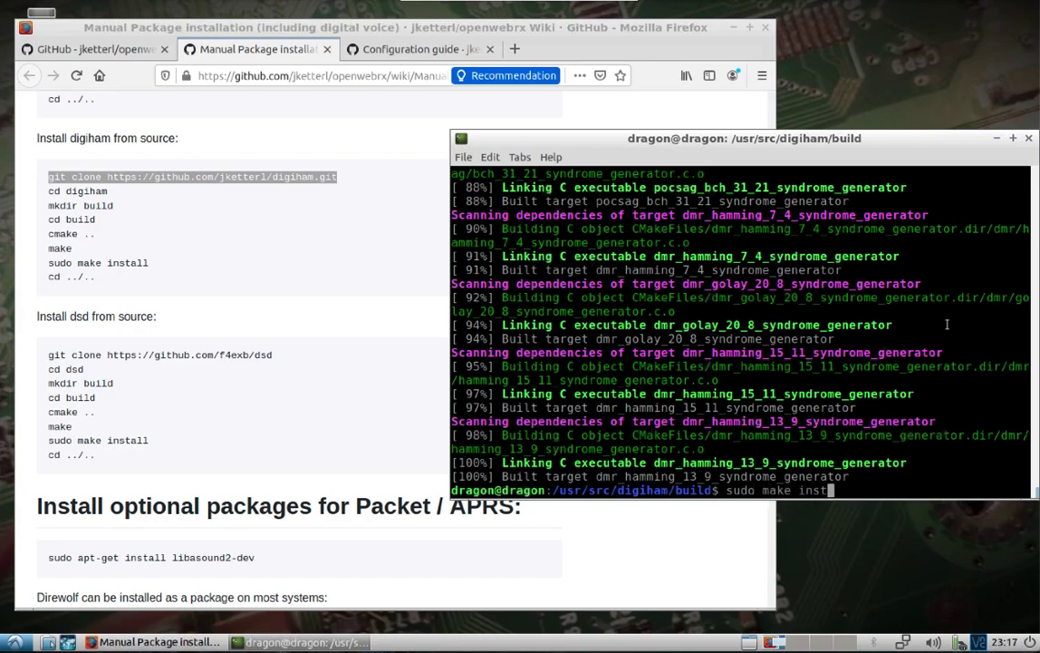
type("all")
key("Return")
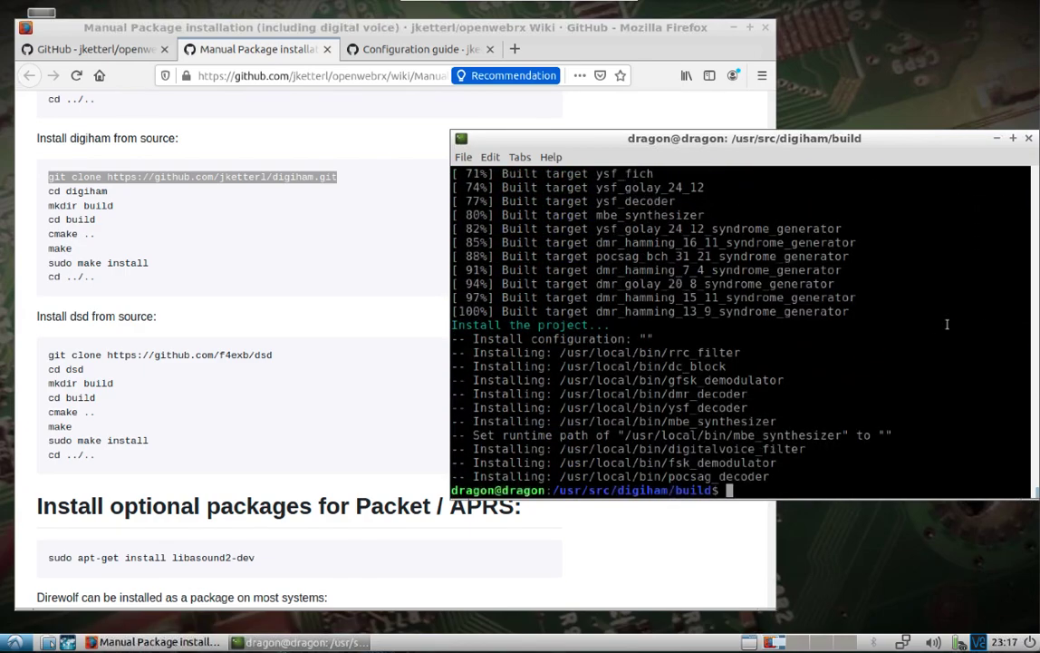
type("cd ../..")
Return to /usr/src and clone dsd using the wiki's git clone line with sudo
key("Return")
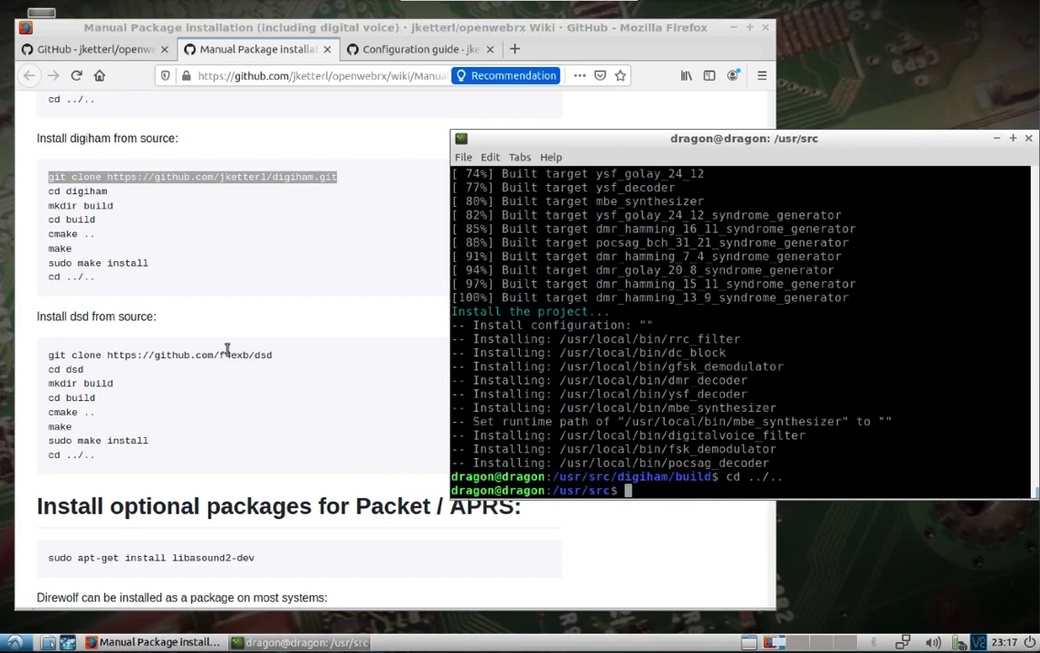
triple_click(217, 353)
right_click(220, 354)
left_click(258, 366)
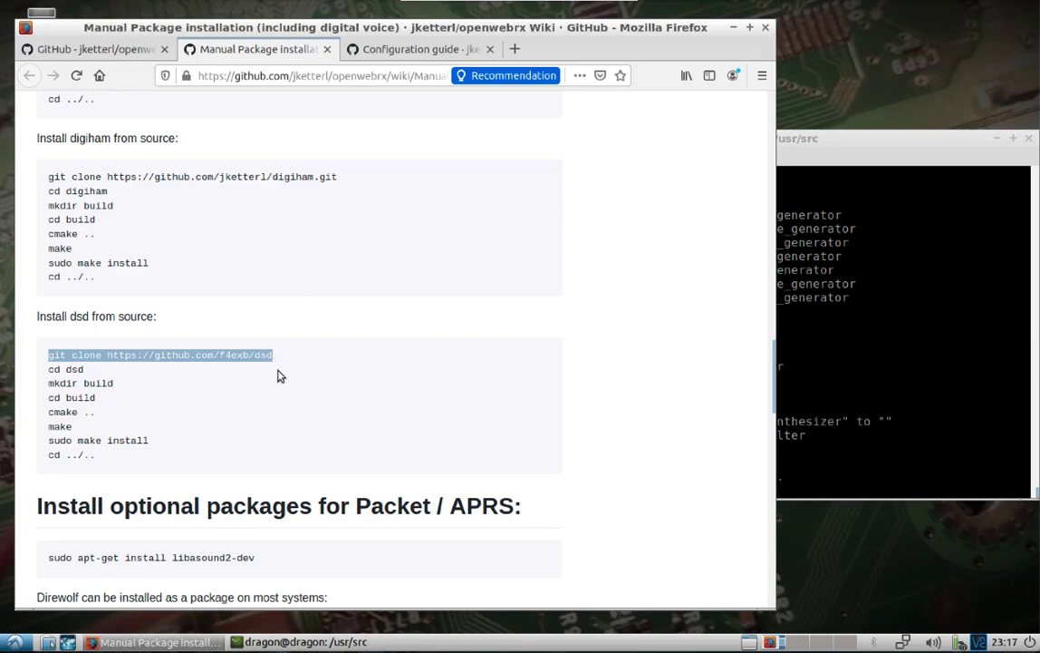
left_click(888, 463)
type("sudo")
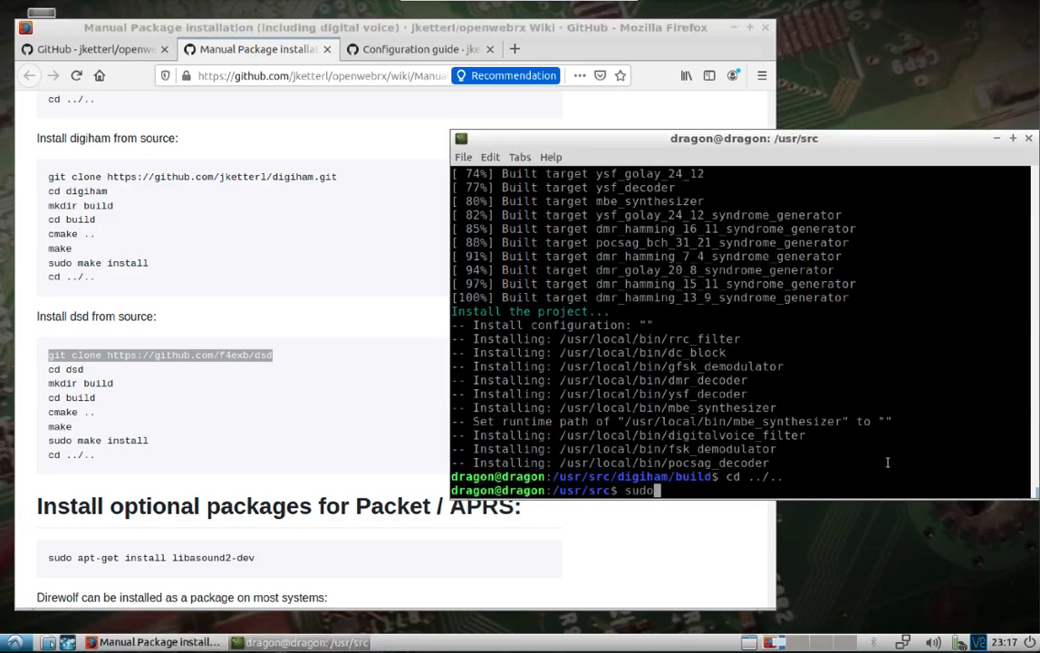
right_click(920, 462)
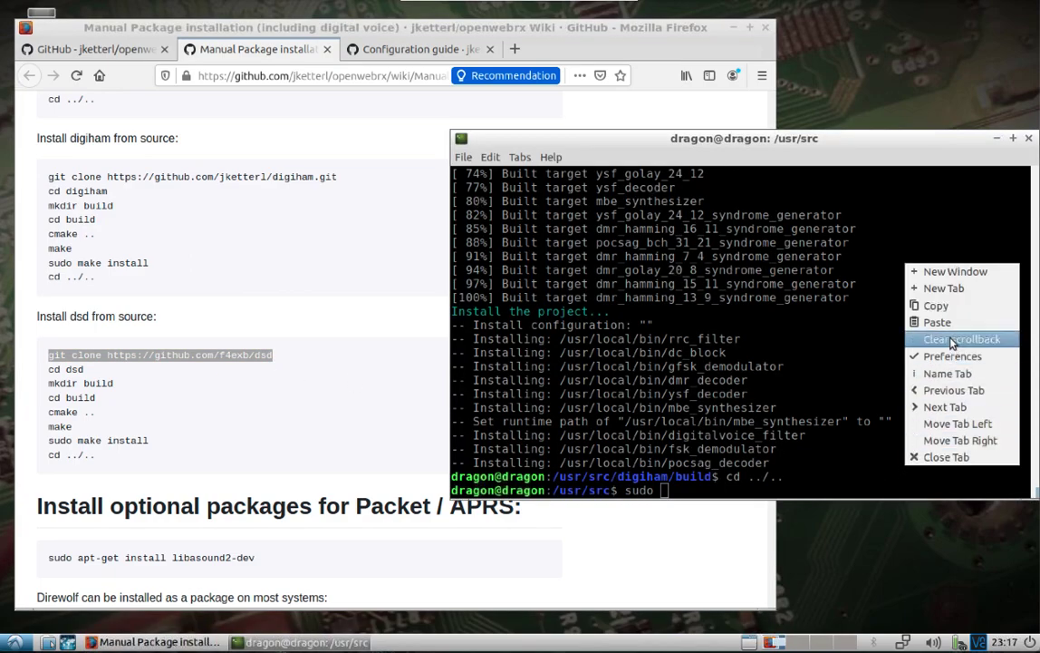
left_click(925, 256)
key("Return")
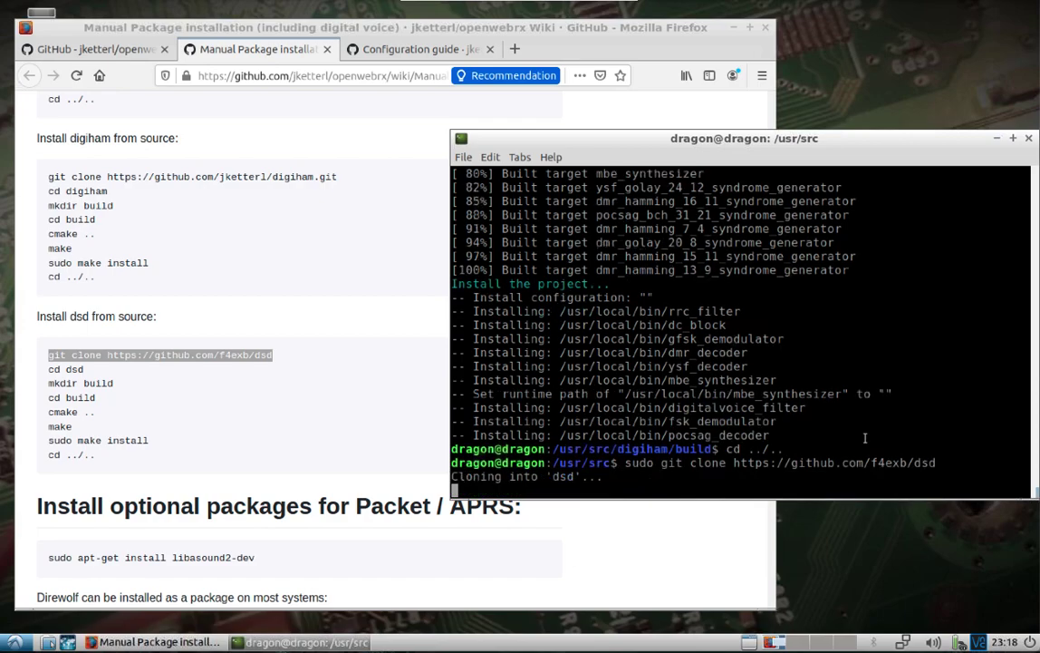
Enter the dsd folder and create a build directory with sudo mkdir build
type("cd d")
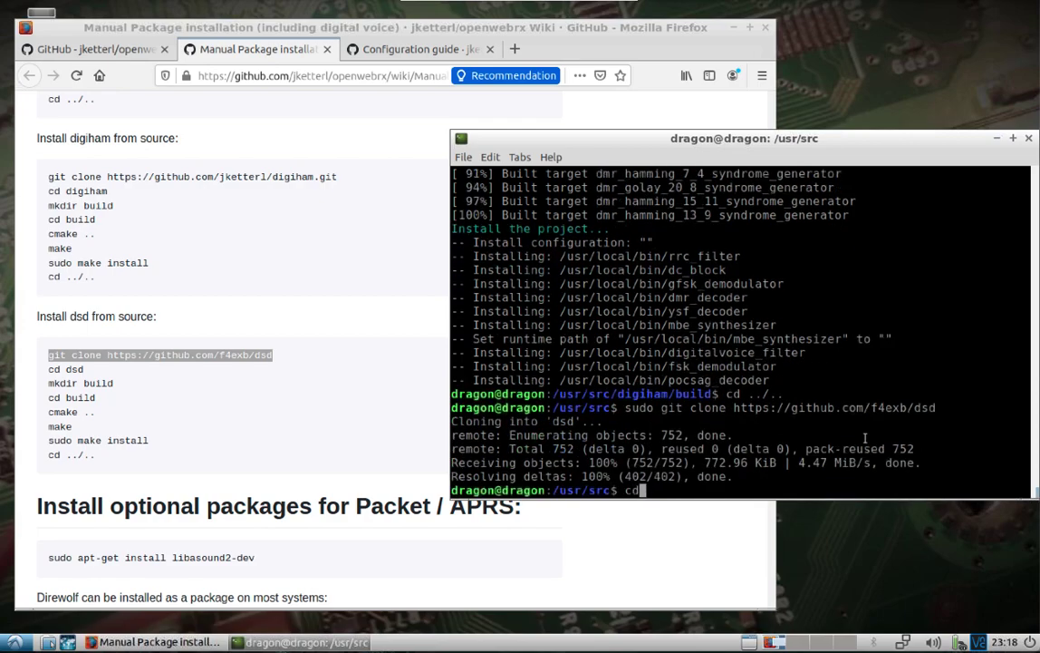
type("s")
key("Tab")
key("Return")
type("sudo mak")
key("BackSpace")
key("BackSpace")
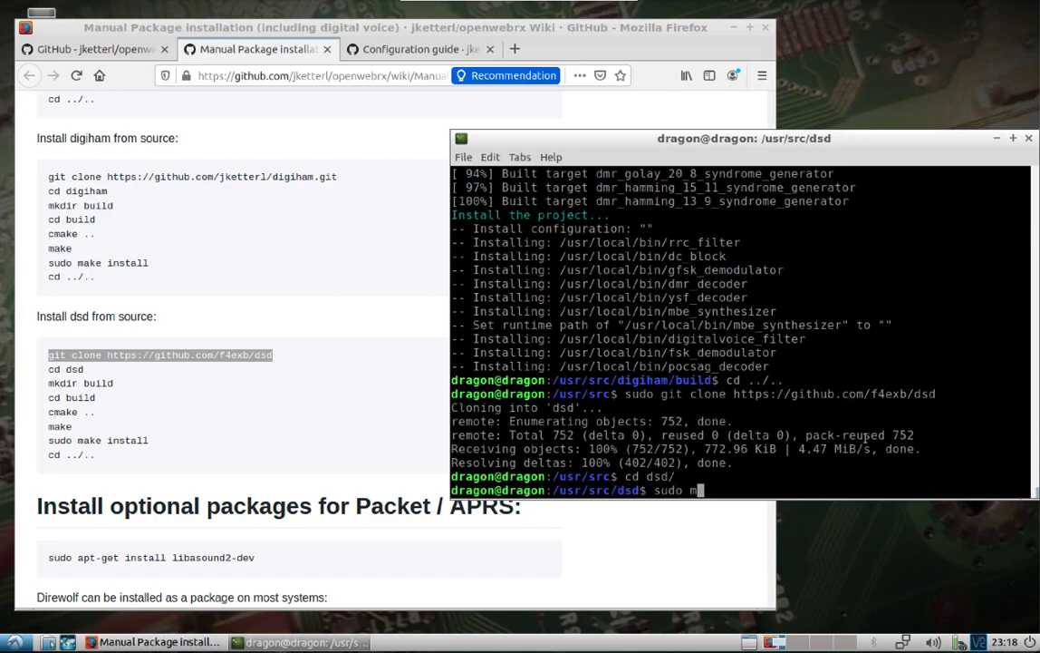
type("kdir build")
key("Return")
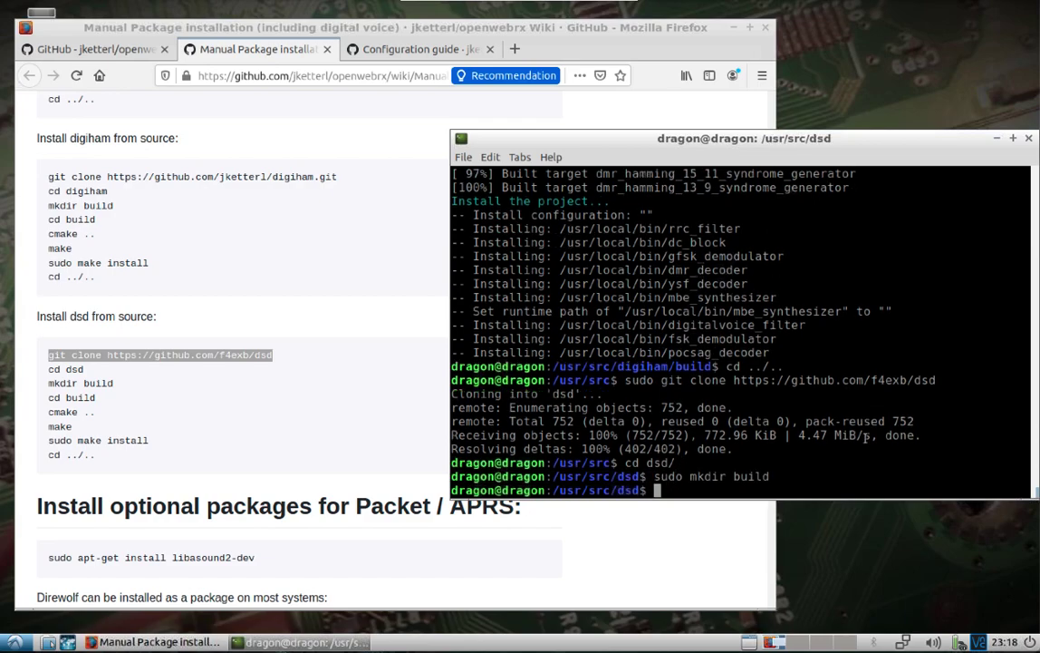
In dsd/build, configure with sudo cmake .. and start compiling with sudo make
type("cd build/")
key("Return")
type("sudo")
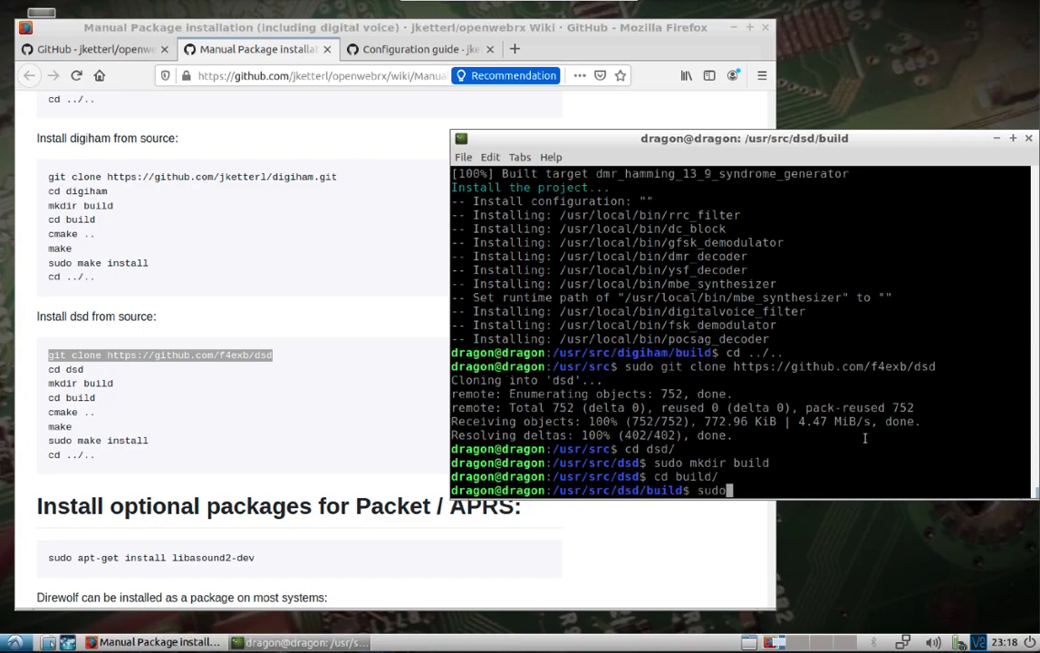
type(" cmake ..")
key("Return")
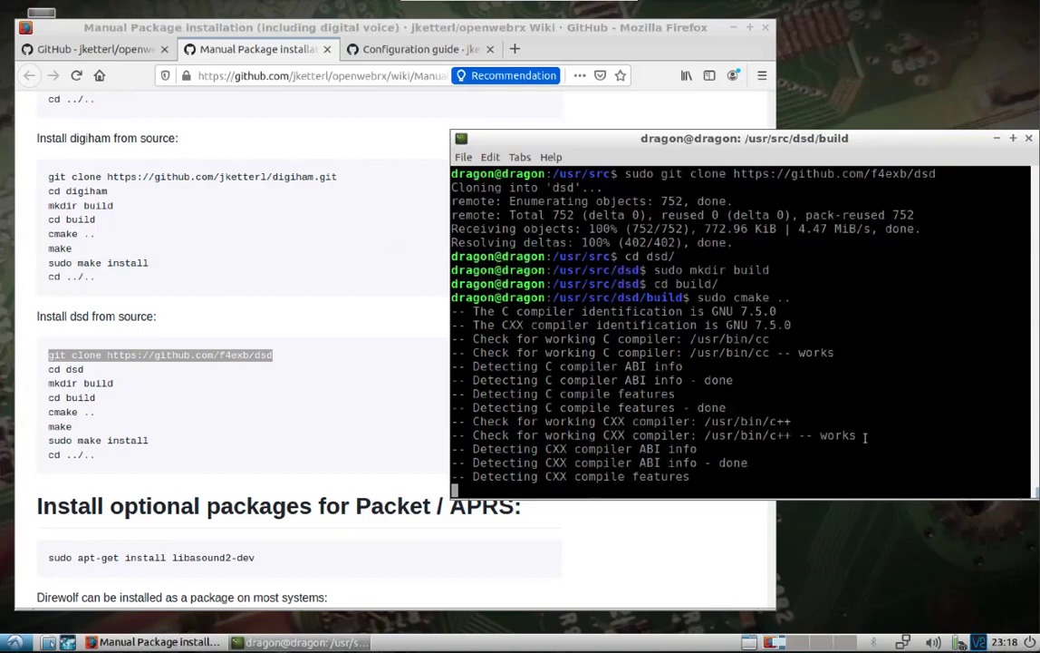
type("sudo make")
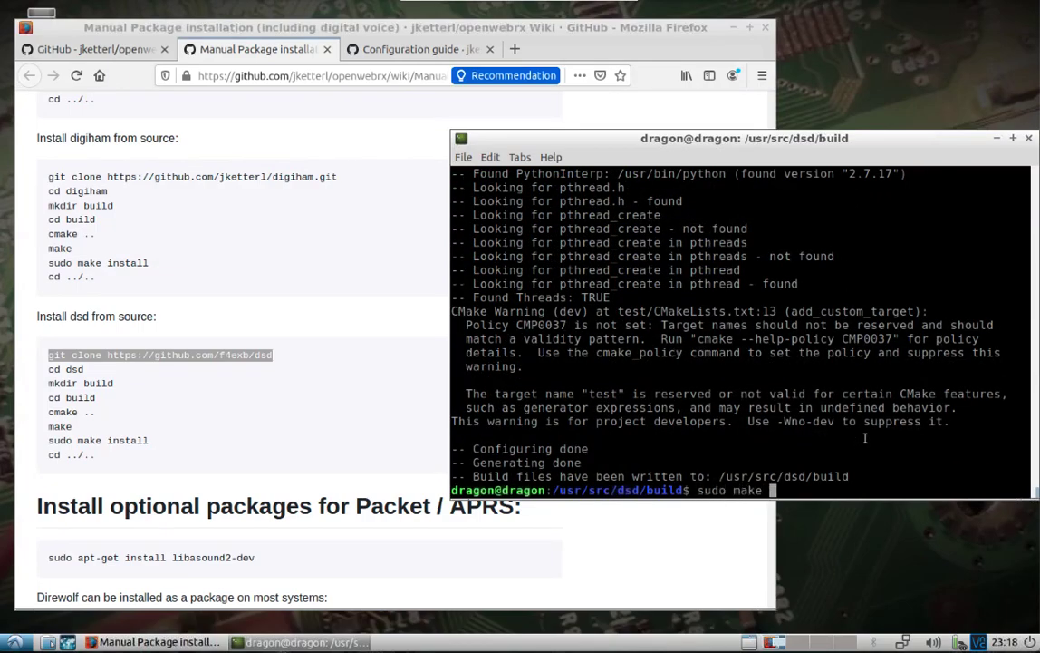
key("Return")
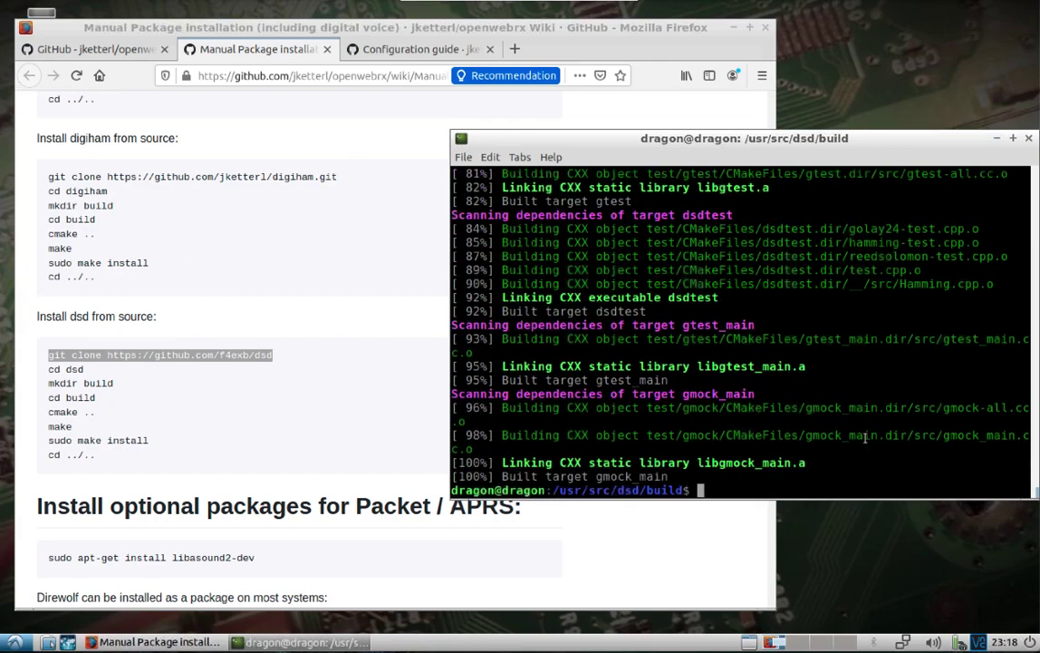
Run sudo make install for dsd, then cd ../.. back to /usr/src
type("sudo make install")
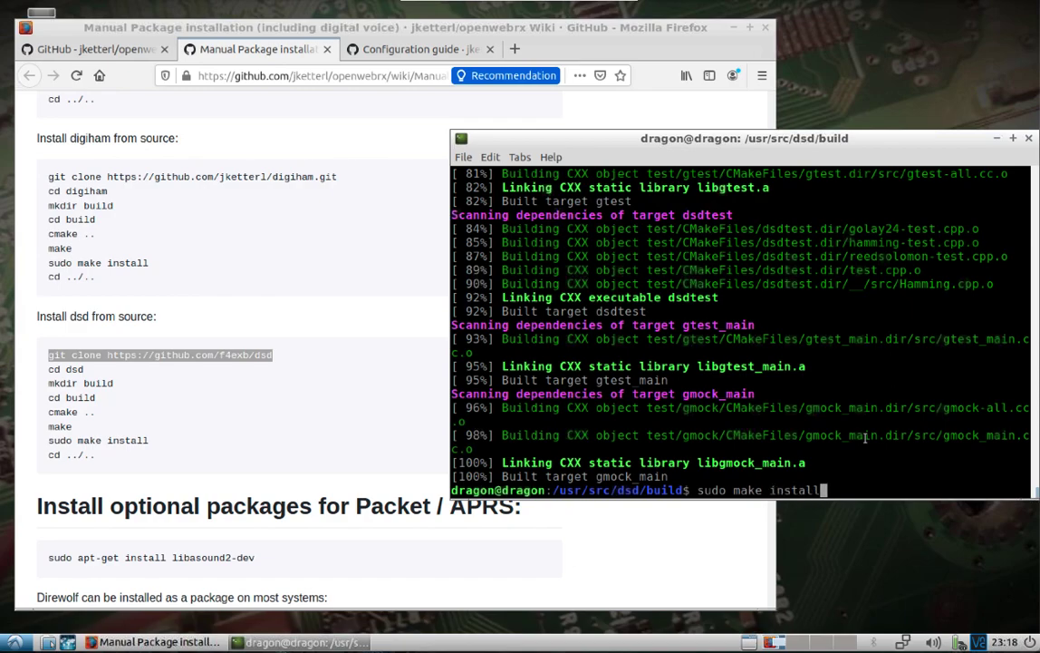
key("Return")
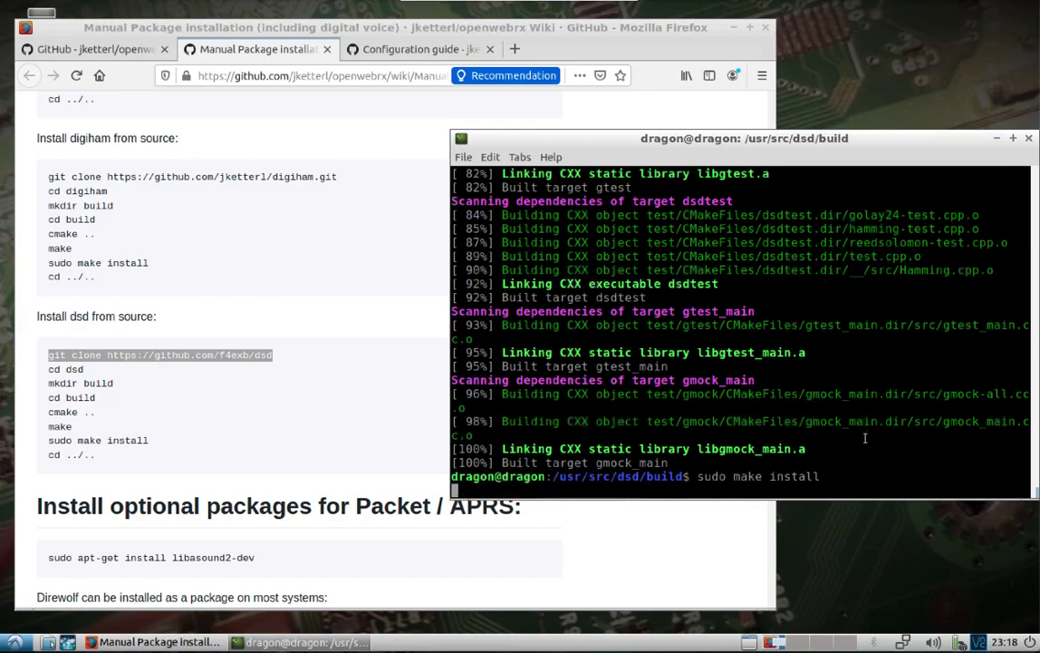
type("cd .")
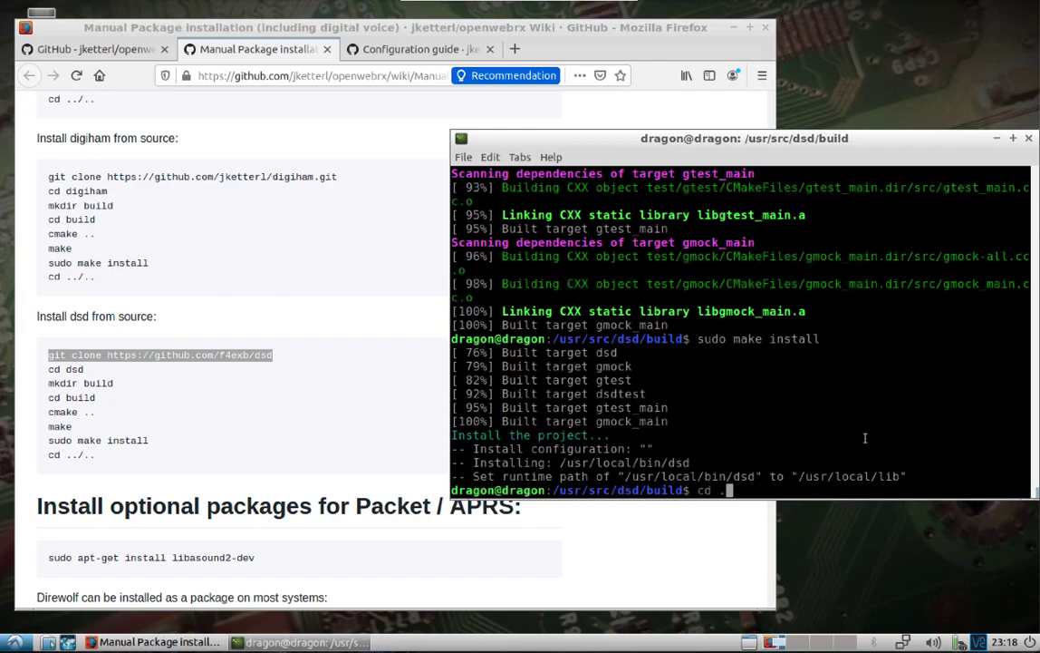
type("./..")
key("Return")
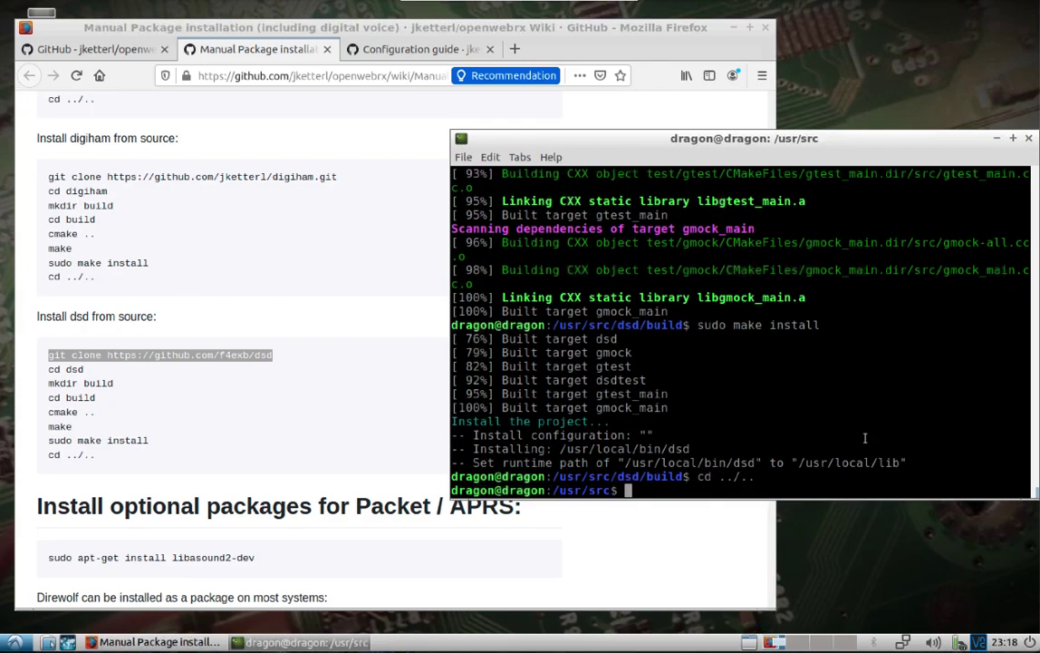
Scroll the Manual Package installation wiki page down to Running, then switch to the Configuration guide page
left_click(379, 495)
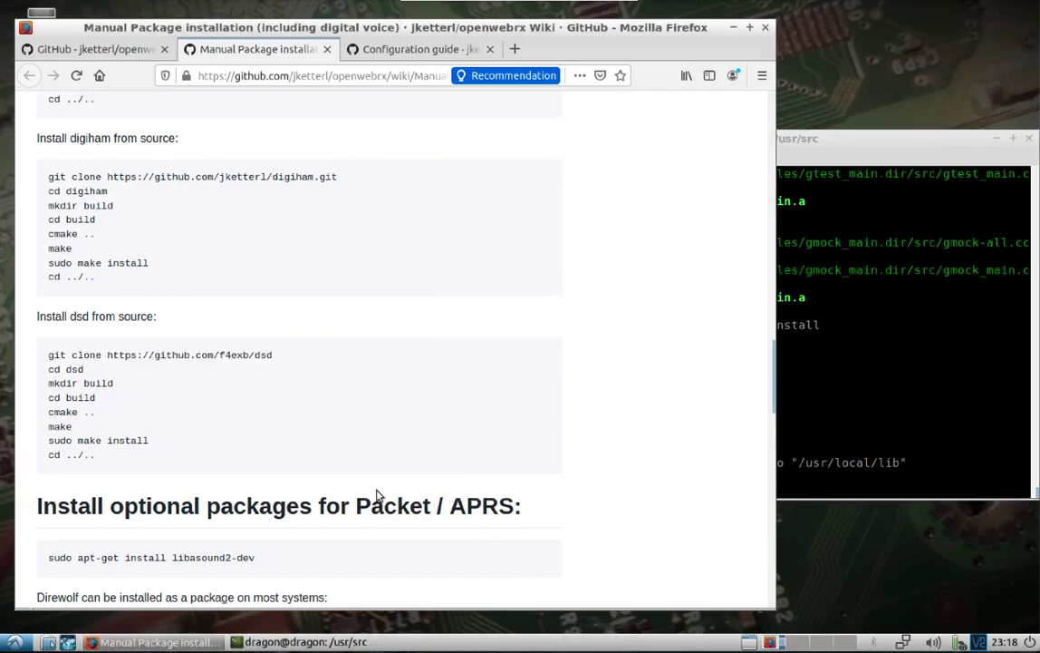
scroll(379, 495, "down", 2)
scroll(379, 495, "down", 2)
scroll(379, 494, "down", 1)
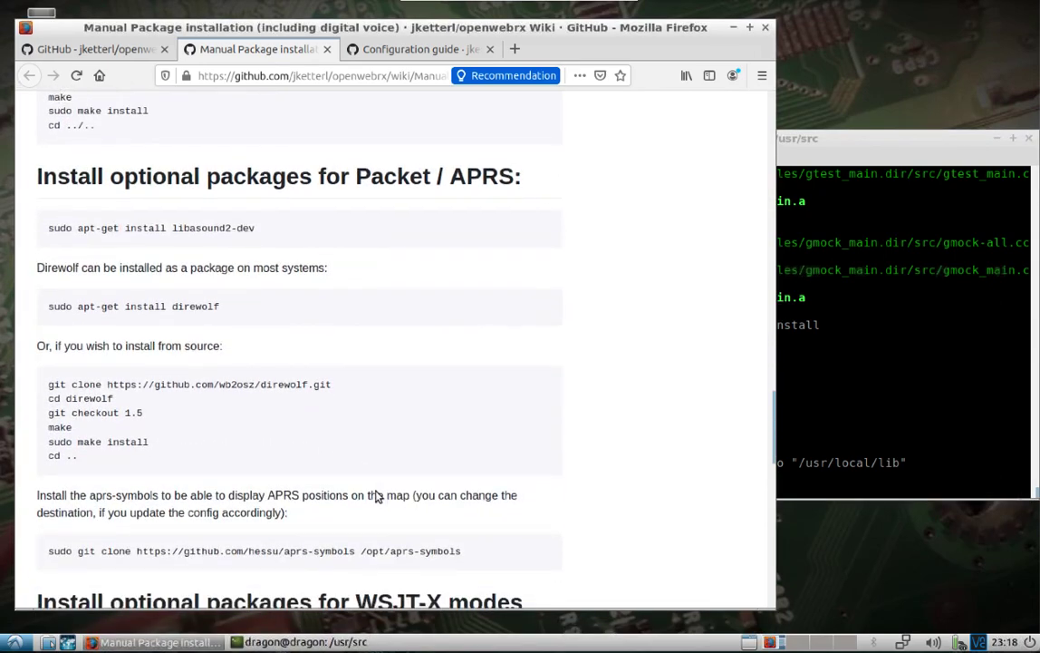
scroll(377, 492, "down", 1)
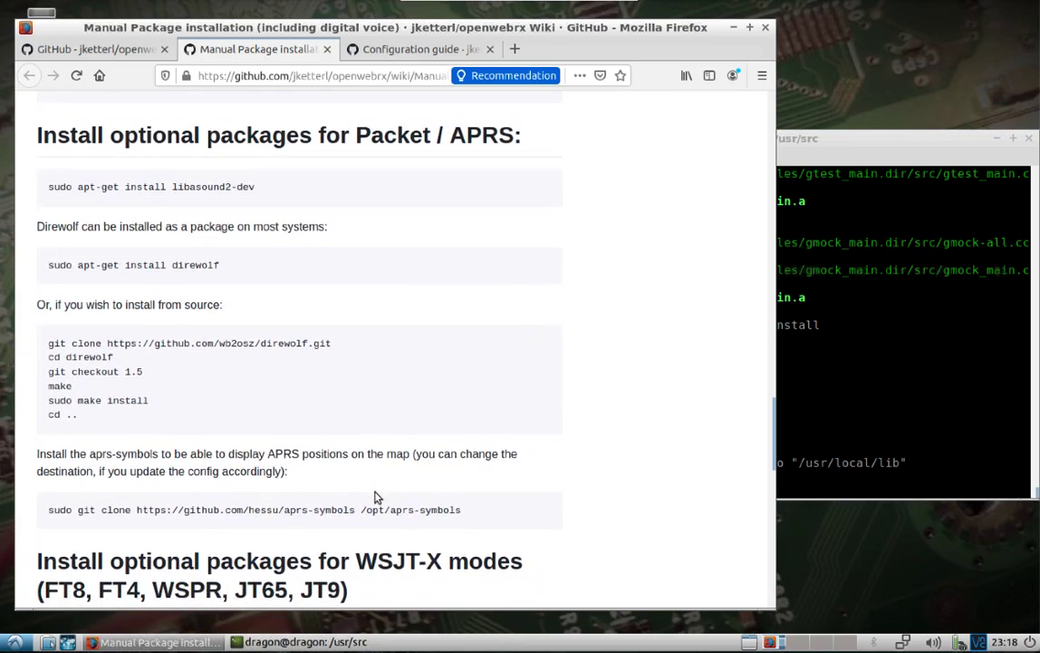
scroll(377, 497, "down", 2)
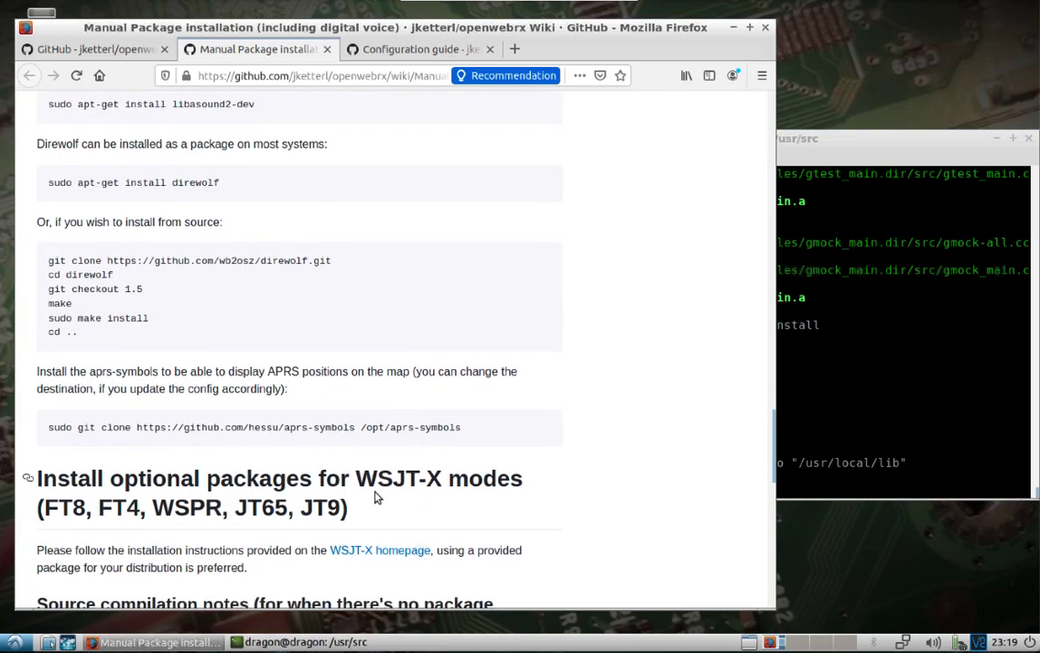
scroll(377, 496, "down", 3)
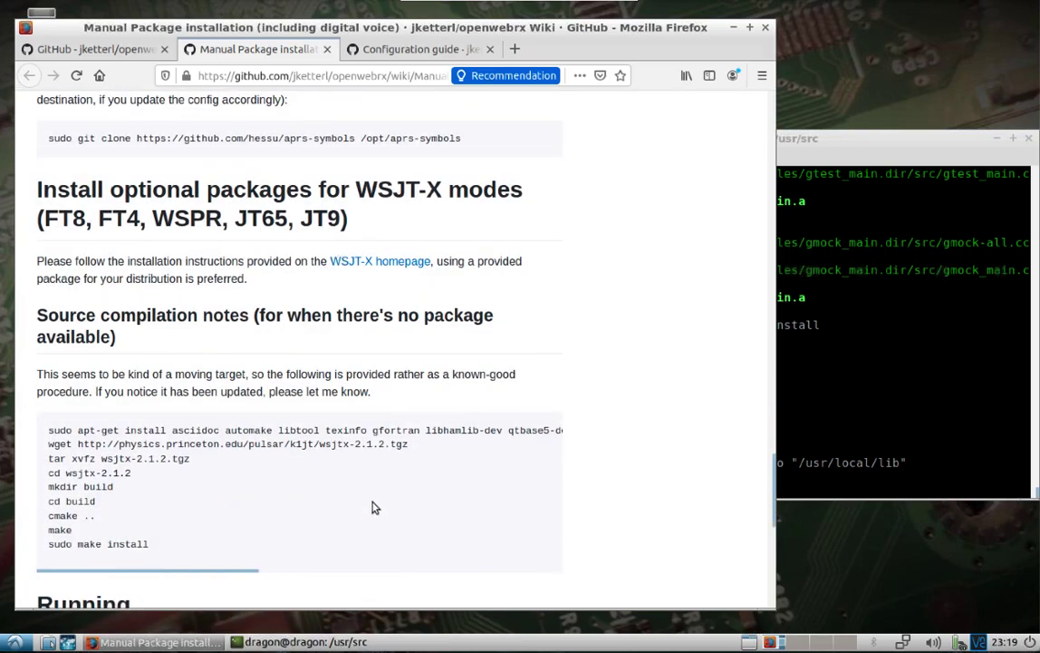
scroll(374, 498, "down", 1)
scroll(375, 505, "down", 3)
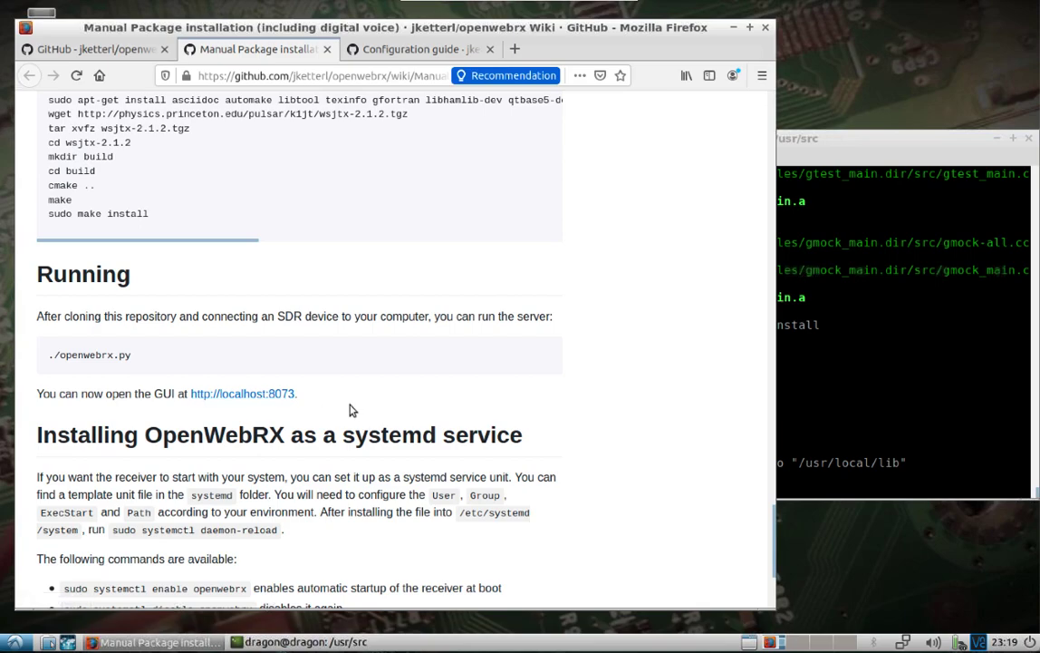
left_click(367, 45)
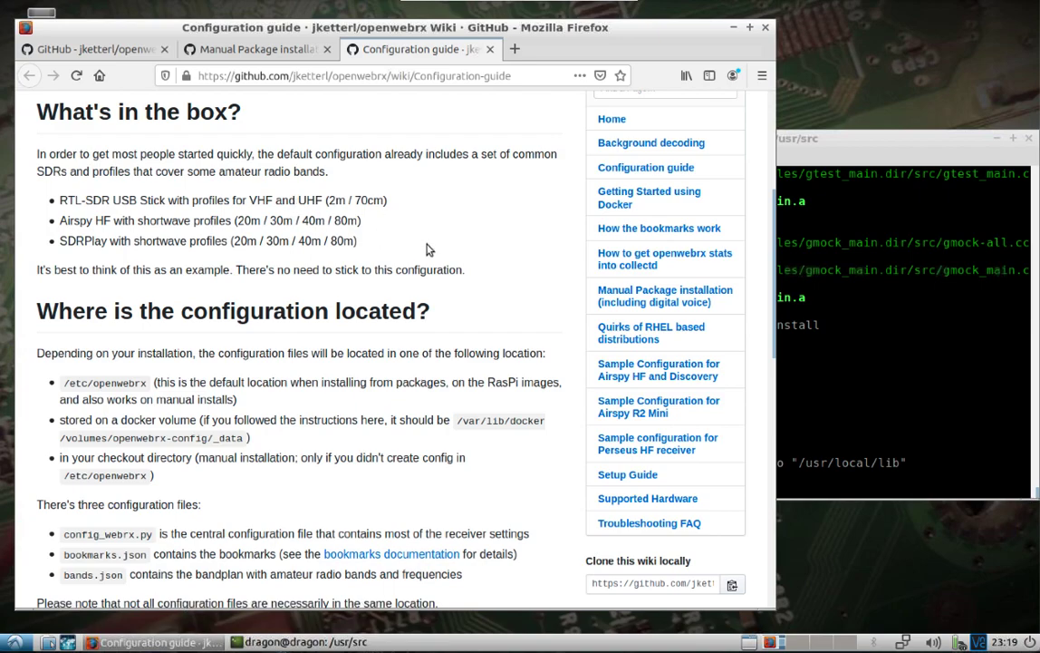
Enter the openwebrx folder, list its files, and open config_webrx.py with sudo vi
left_click(809, 361)
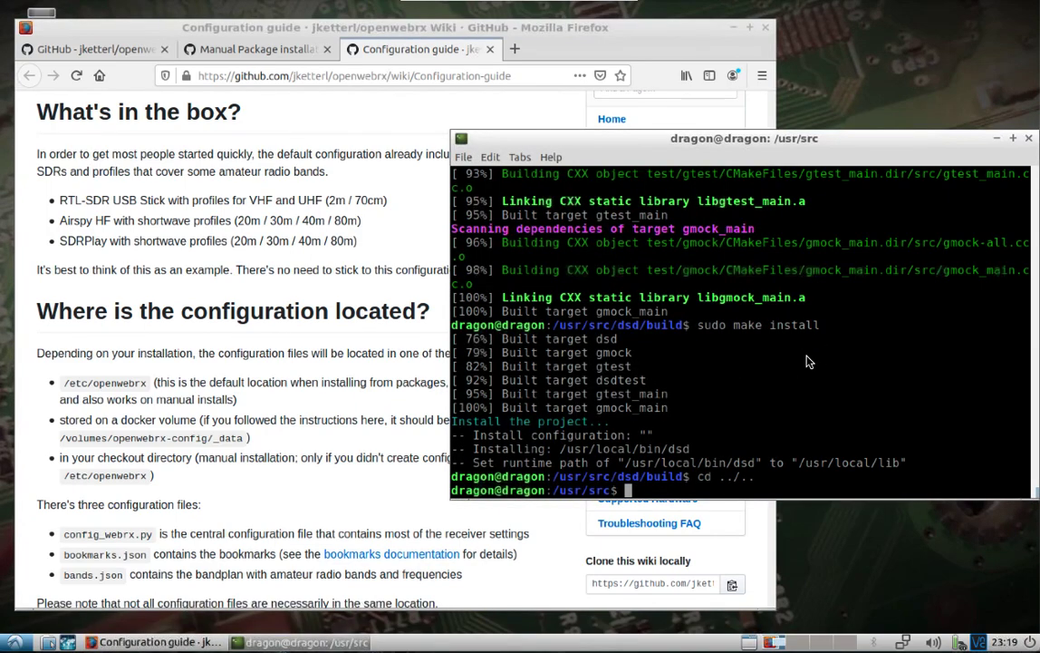
type("cd ope")
key("Tab")
key("Return")
type("l")
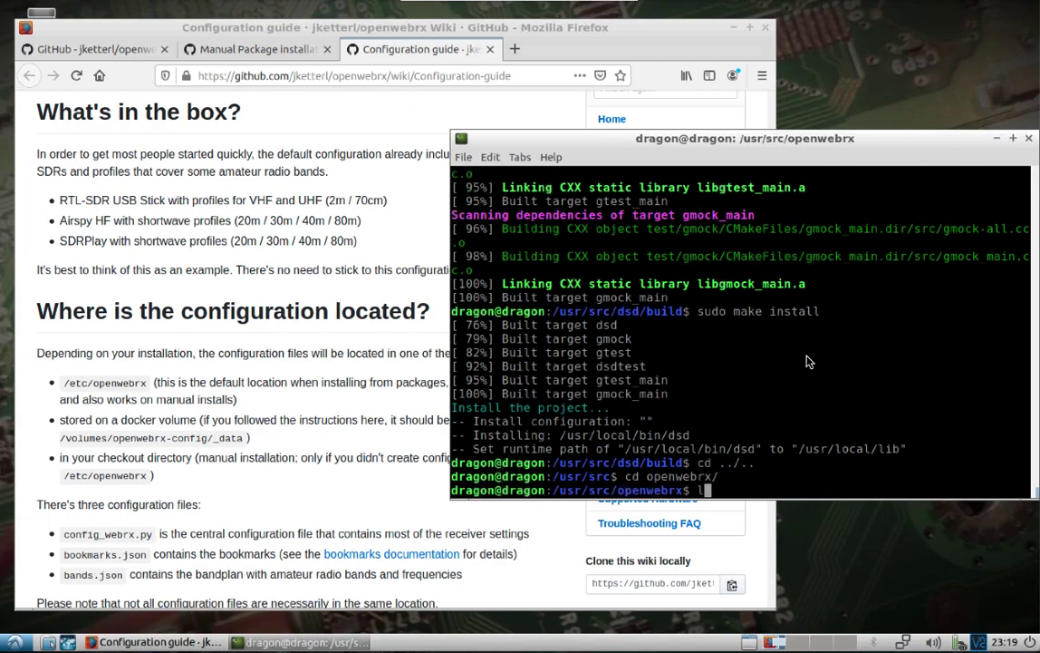
type("s")
key("Return")
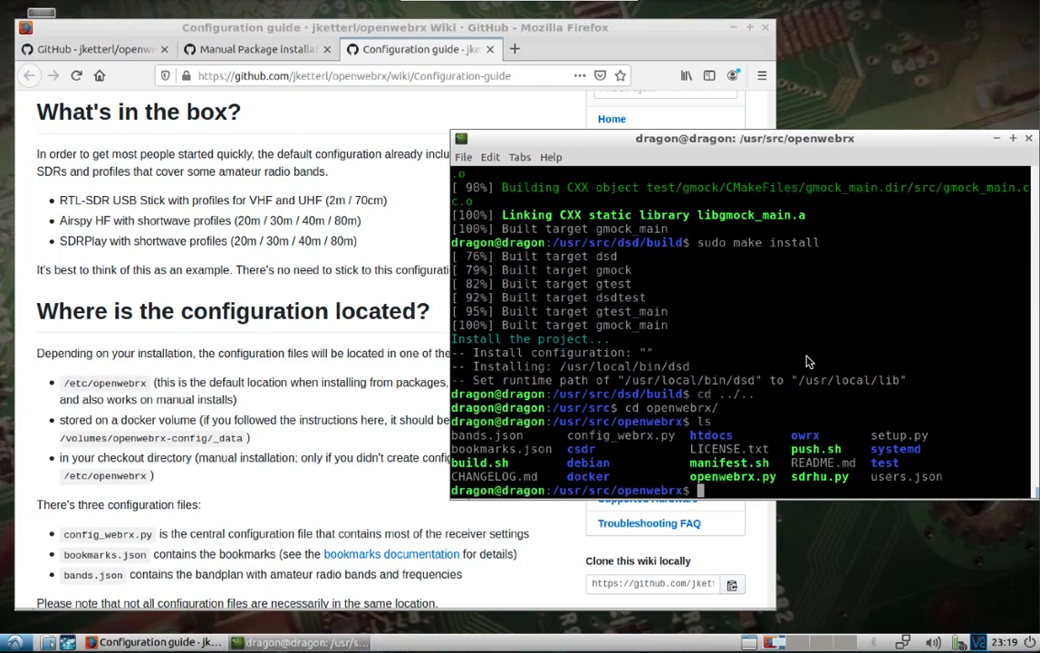
type("sudo vi config_webrx.py")
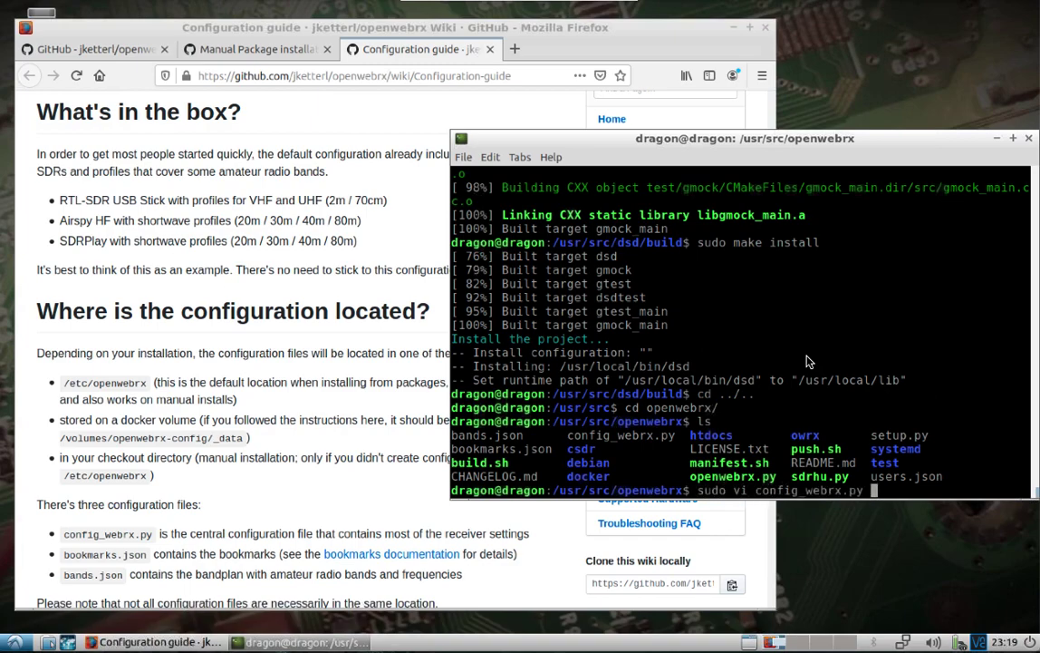
key("Return")
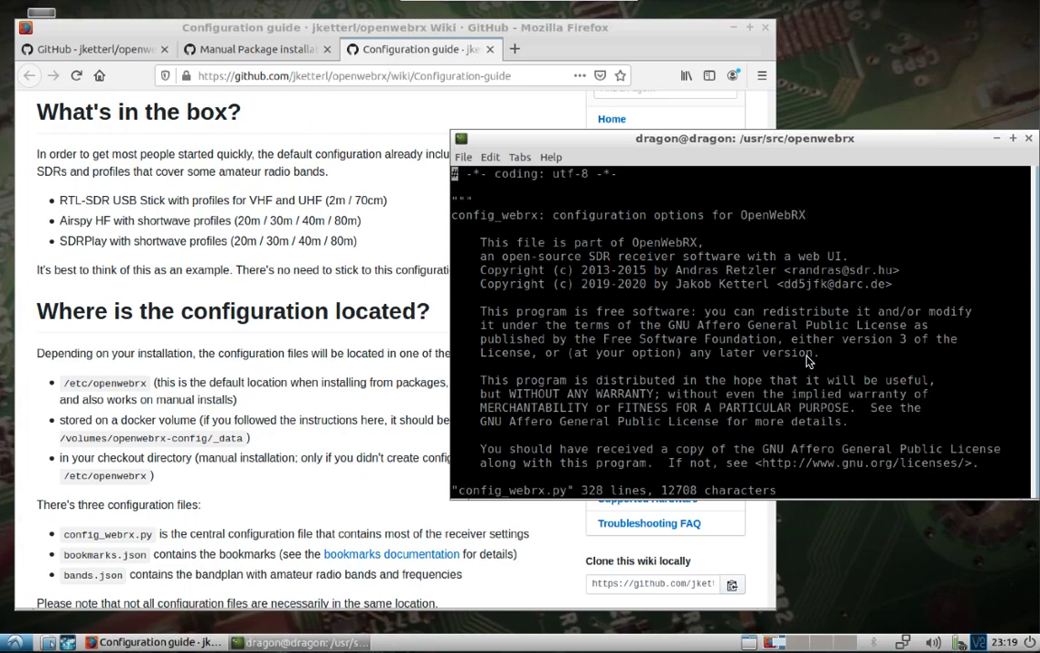
Move down through the config past server, DSP and SDR settings to the rtlsdr profiles
key("Down")
key("Down")
key("Down")
key("Down")
key("Down")
key("Down")
key("Down")
key("Down")
key("Down")
key("Down")
key("Down")
key("Down")
key("Down")
key("Down")
key("Down")
key("Down")
key("Down")
key("Down")
key("Down")
key("Down")
key("Down")
key("Down")
key("Down")
key("Down")
key("Down")
key("Down")
key("Down")
key("Down")
key("Down")
key("Down")
key("Down")
key("Down")
key("Down")
key("Down")
key("Down")
key("Down")
key("Down")
key("Down")
key("Down")
key("Down")
key("Down")
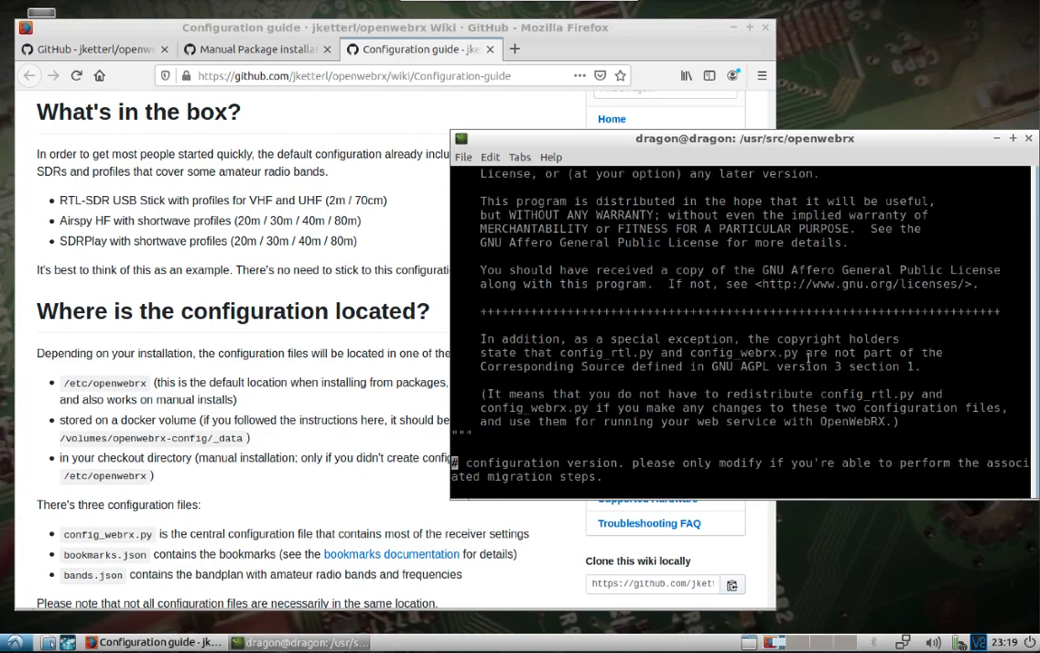
key("Down")
key("Down")
key("Up")
key("Up")
key("Up")
key("Up")
key("Up")
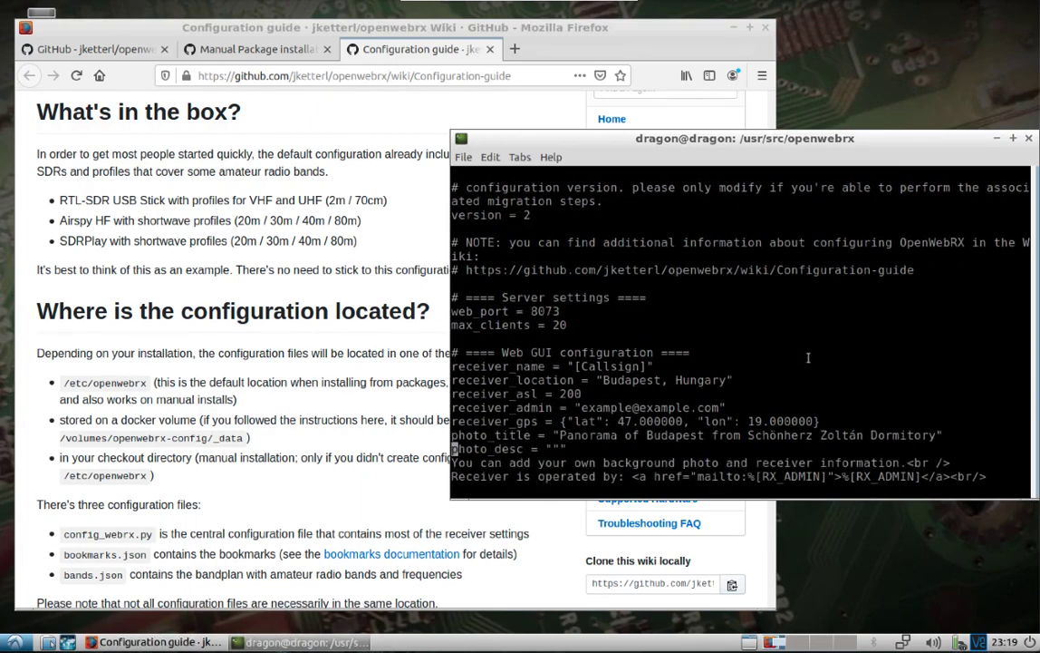
key("Down")
key("Down")
key("Down")
key("Down")
key("Down")
key("Down")
key("Down")
key("Down")
key("Down")
key("Down")
key("Down")
key("Down")
key("Down")
key("Down")
key("Down")
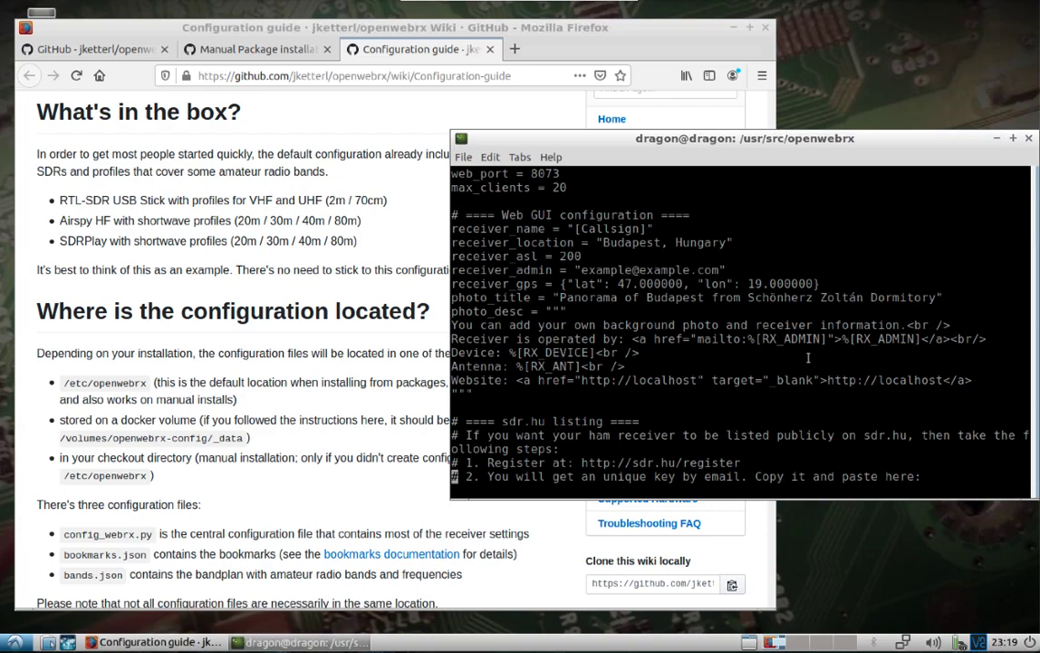
key("Down")
key("Down")
key("Down")
key("Down")
key("Down")
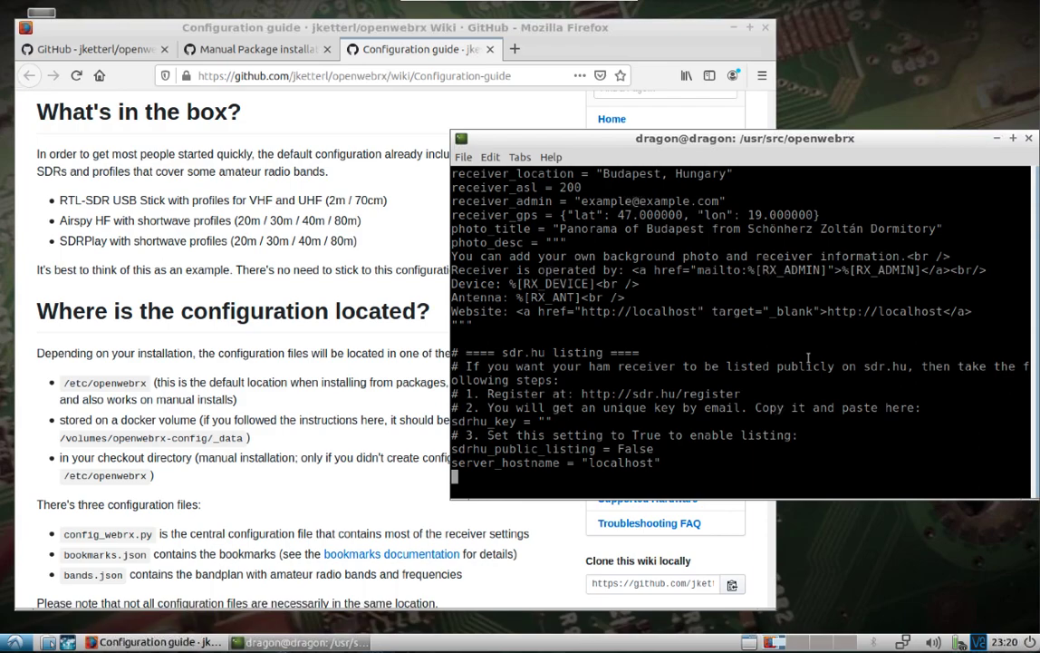
key("Down")
key("Down")
key("Down")
key("Down")
key("Down")
key("Down")
key("Down")
key("Down")
key("Down")
key("Down")
key("Down")
key("Down")
key("Down")
key("Down")
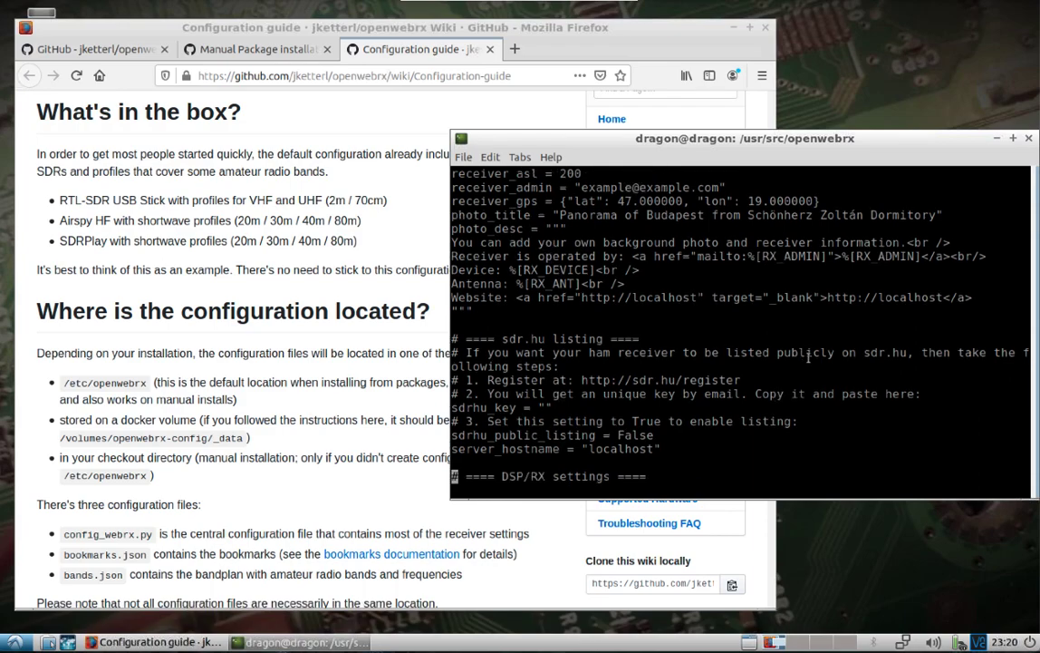
key("Down")
key("Down")
key("Down")
key("Down")
key("Down")
key("Down")
key("Down")
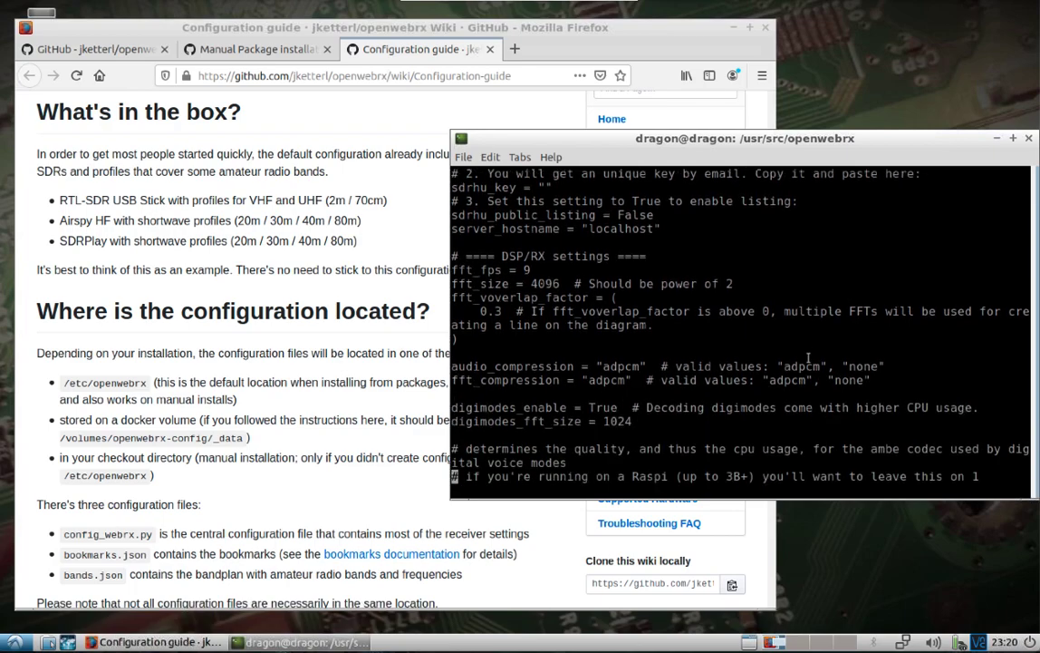
key("Down")
key("Down")
key("Down")
key("Down")
key("Down")
key("Down")
key("Down")
key("Down")
key("Down")
key("Down")
key("Down")
key("Down")
key("Down")
key("Down")
key("Down")
key("Down")
key("Down")
key("Down")
key("Down")
key("Down")
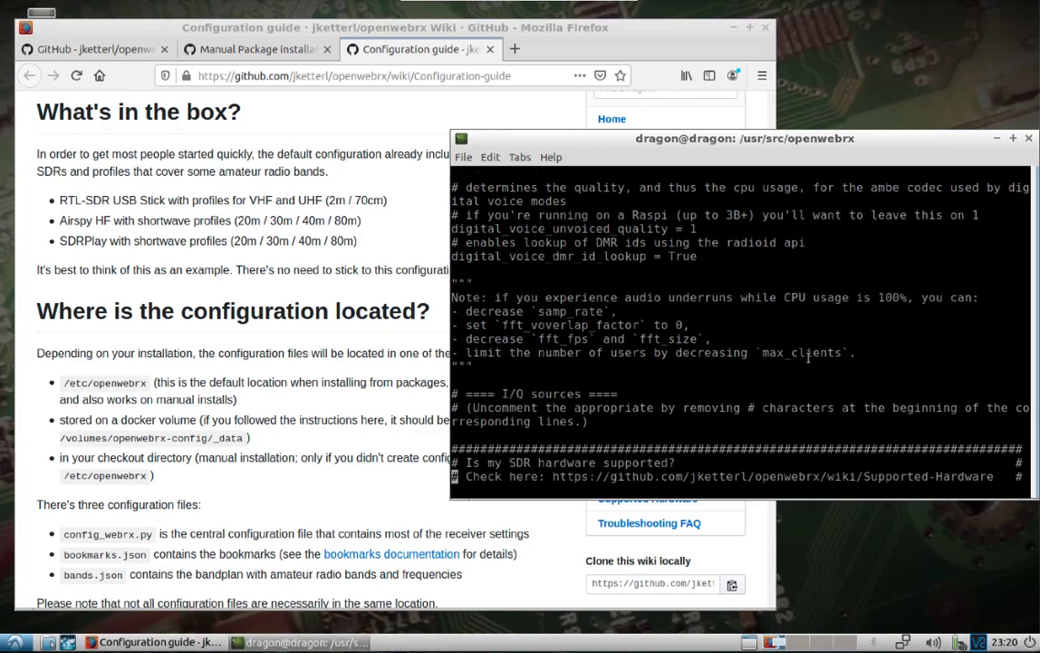
key("Down")
key("Down")
key("Down")
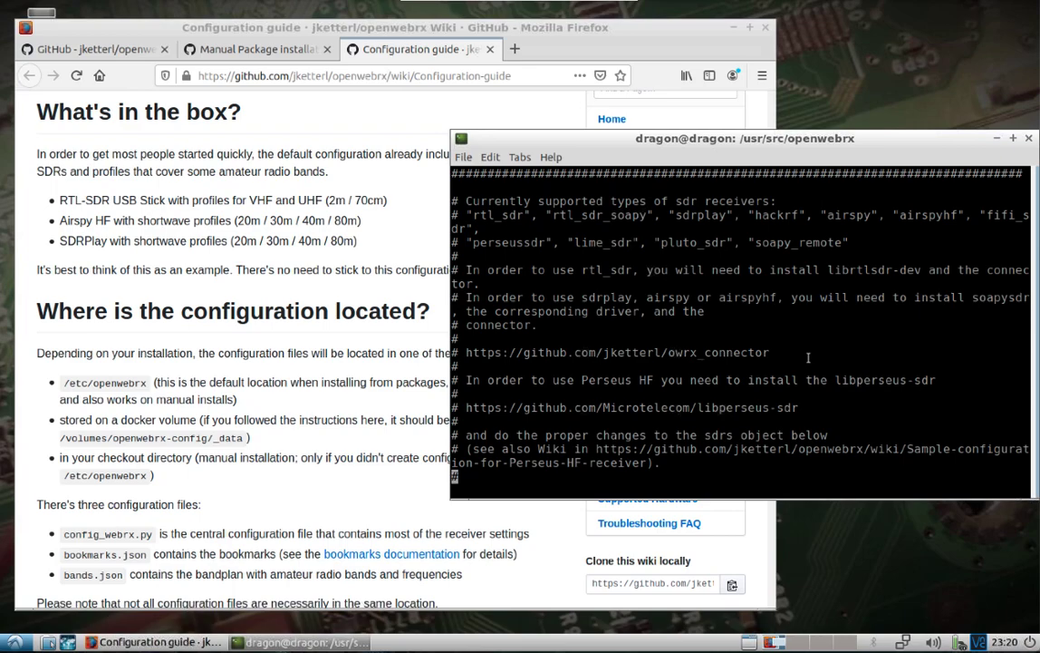
key("Down")
key("Down")
key("Down")
key("Down")
key("Down")
key("Down")
key("Down")
key("Down")
key("Down")
key("Down")
key("Down")
key("Down")
key("Down")
key("Down")
key("Down")
key("Down")
key("Down")
key("Down")
key("Down")
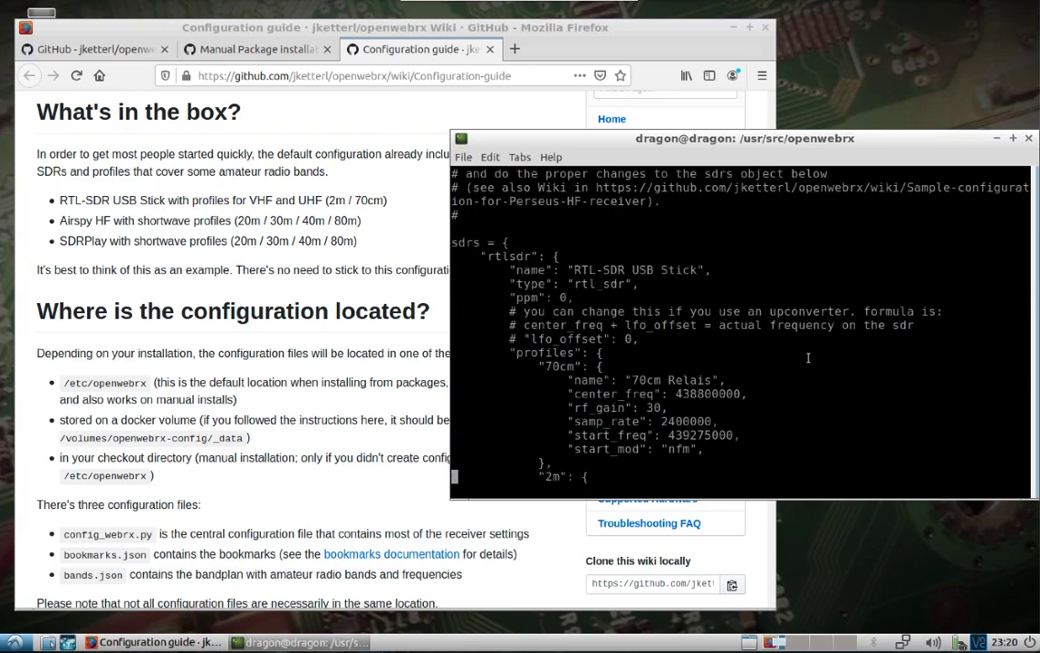
Change the 2m profile's center_freq from 145000000 to 146900000
key("Down")
key("Down")
key("Down")
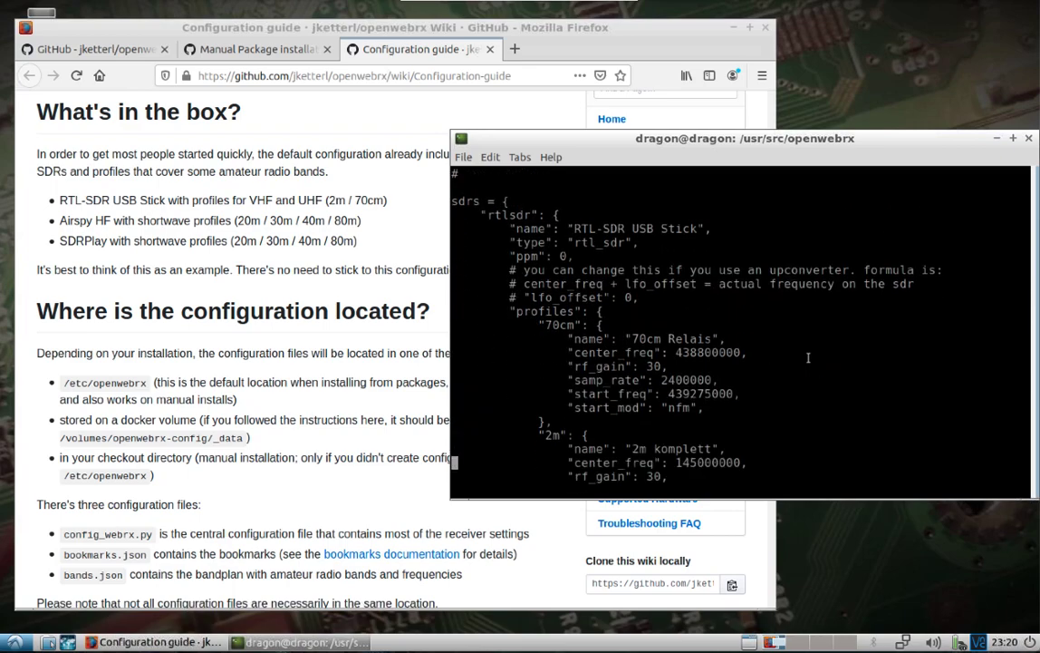
key("Down")
key("Down")
key("Down")
key("Down")
key("Down")
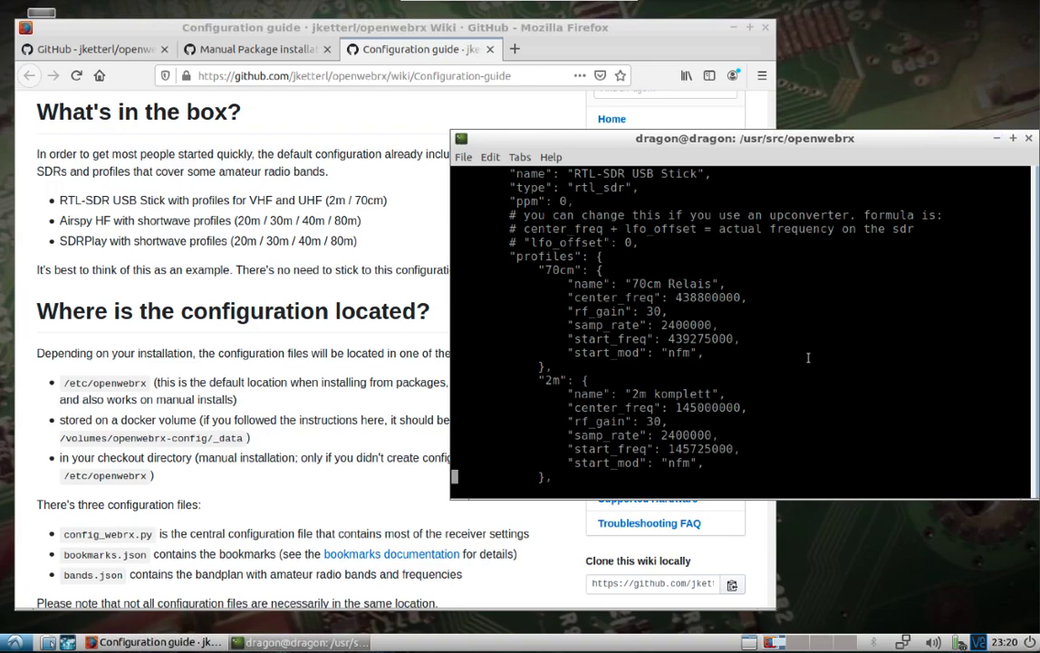
key("Up")
key("Up")
key("Up")
key("Up")
key("Up")
key("Right")
key("Right")
key("Right")
key("Right")
key("Right")
key("Right")
key("Right")
key("Right")
key("Right")
key("Right")
key("Right")
key("Right")
key("Right")
key("Right")
key("Right")
key("Right")
key("Right")
key("Right")
key("Right")
key("Right")
key("Right")
key("Right")
key("Right")
key("Right")
key("Left")
key("Delete")
type("69")
key("Left")
Change the 2m profile's start_freq from 145725000 to 146900000
key("Down")
key("Down")
key("Down")
key("Down")
key("Up")
key("Delete")
key("Delete")
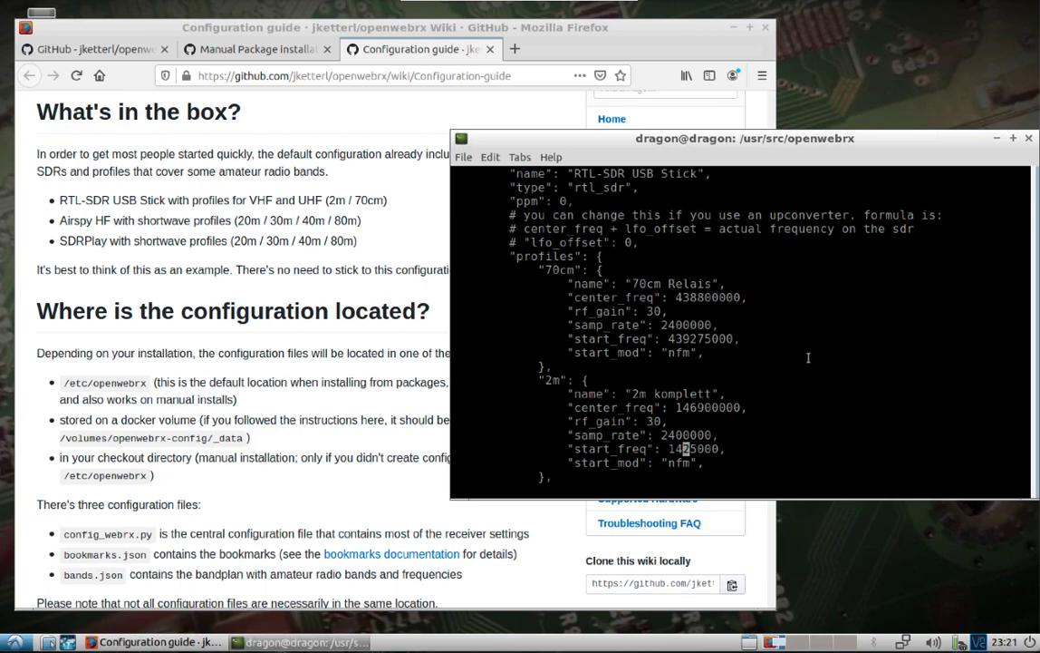
type("69")
key("Delete")
key("Delete")
type("0")
key("Right")
Save config_webrx.py with :wq and reopen it in vi
type(":wq")
key("Return")
key("Up")
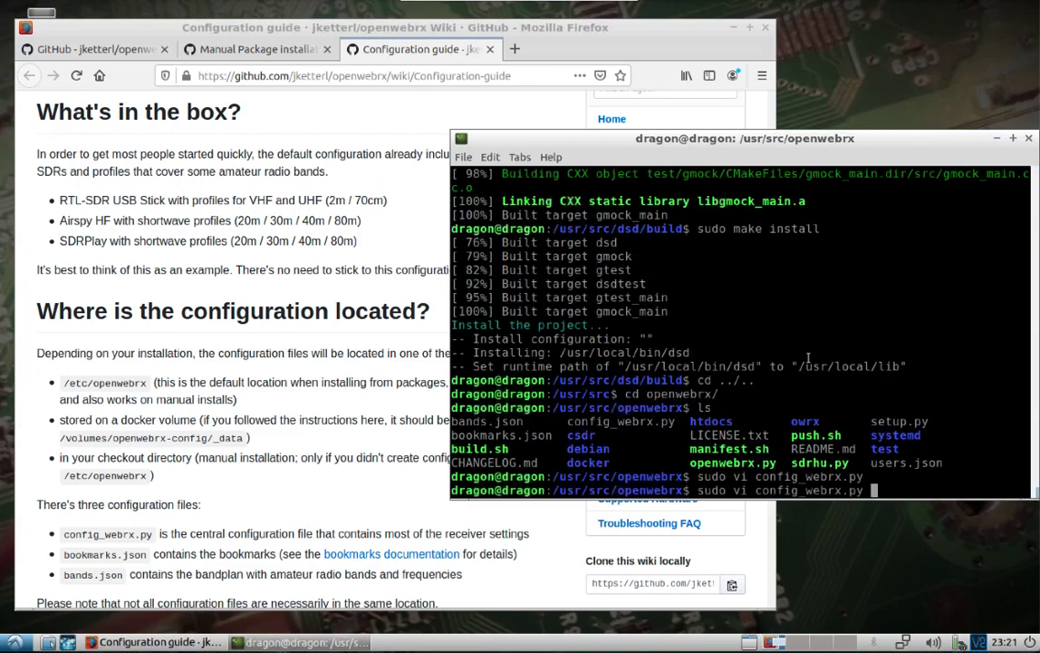
key("Return")
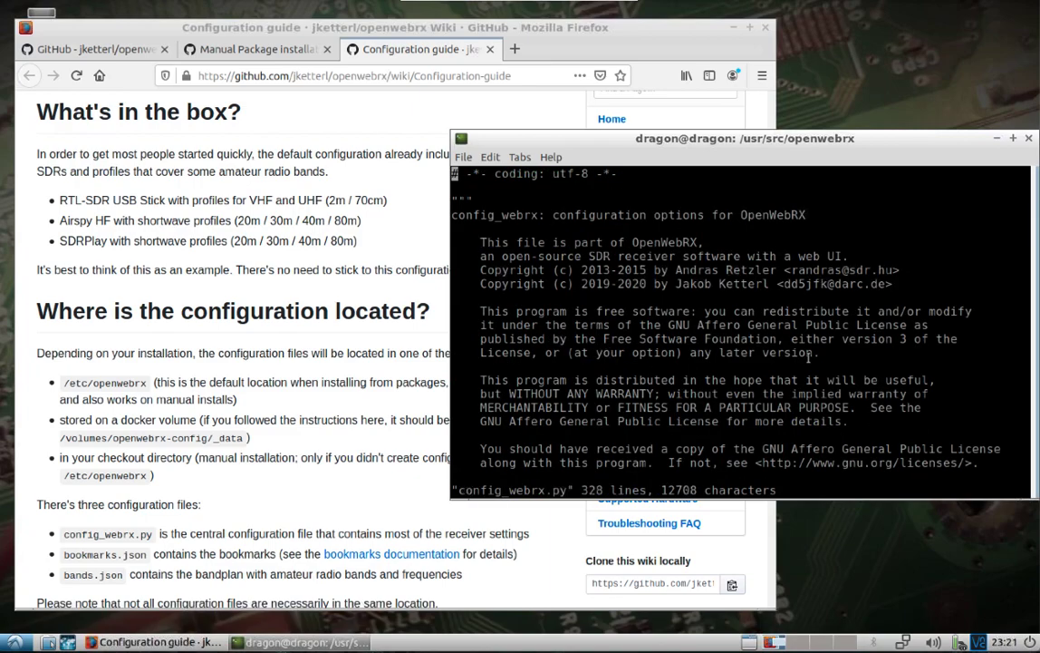
Change webadmin_enabled from False to True and save the file with :wq
key("Down")
key("Down")
key("Down")
key("Down")
key("Down")
key("Down")
key("Down")
key("Down")
key("Down")
key("Down")
key("Down")
key("Down")
key("Down")
key("Down")
key("Down")
key("Down")
key("Down")
key("Down")
key("Down")
key("Down")
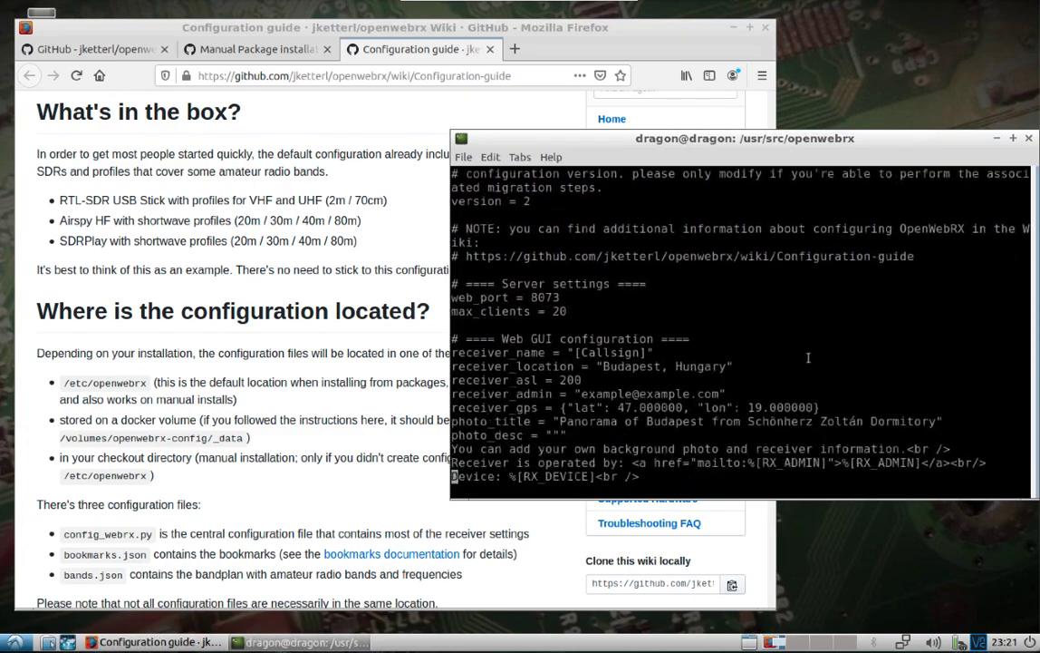
key("Down")
key("Down")
key("Down")
key("Down")
key("Down")
key("Down")
key("Down")
key("Down")
key("Down")
key("Down")
key("Down")
key("Down")
key("Down")
key("Down")
key("Down")
key("Down")
key("Down")
key("Down")
key("Down")
key("Down")
key("Down")
key("Down")
key("Down")
key("Down")
key("Down")
key("Down")
key("Down")
key("Down")
key("Down")
key("Down")
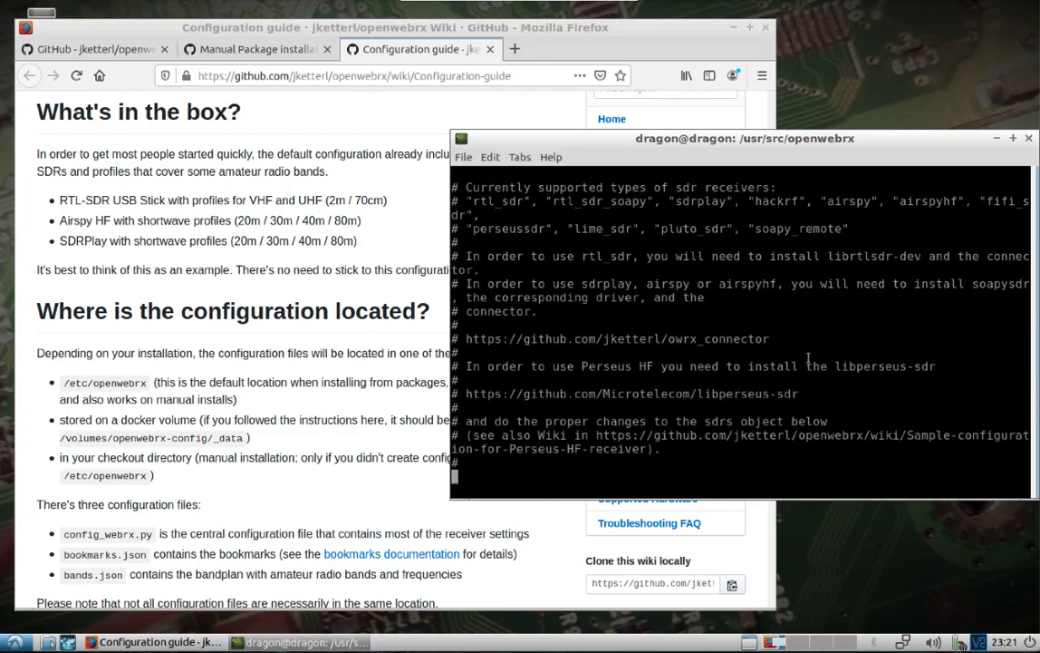
key("Down")
key("Down")
key("Down")
key("Down")
key("Down")
key("Down")
key("Down")
key("Down")
key("Down")
key("Down")
key("Down")
key("Down")
key("Down")
key("Down")
key("Down")
key("Down")
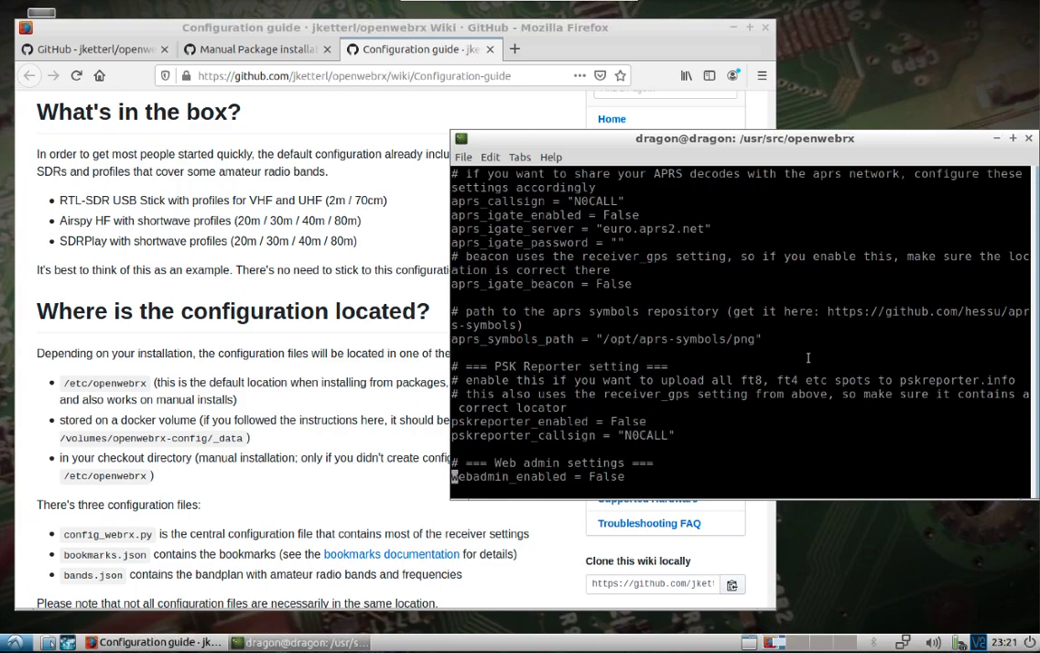
key("Right")
key("Right")
key("Right")
key("Right")
key("Right")
key("Right")
key("Right")
key("Right")
key("Right")
key("Right")
key("Right")
key("Right")
key("Right")
key("Right")
key("Right")
key("Right")
key("Right")
key("Right")
key("Right")
key("Delete")
key("Delete")
key("Delete")
key("Delete")
key("Delete")
type("aTrue")
key("Escape")
type(":wq")
key("Return")
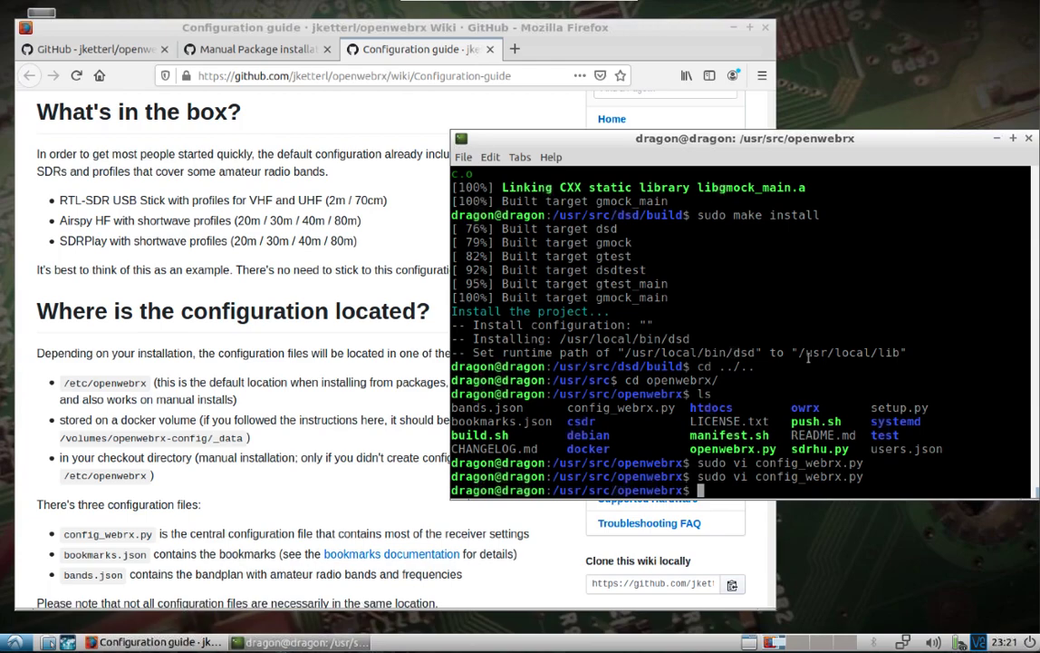
List the openwebrx folder and print users.json with cat
type("ls")
key("Return")
type("cat u")
key("Tab")
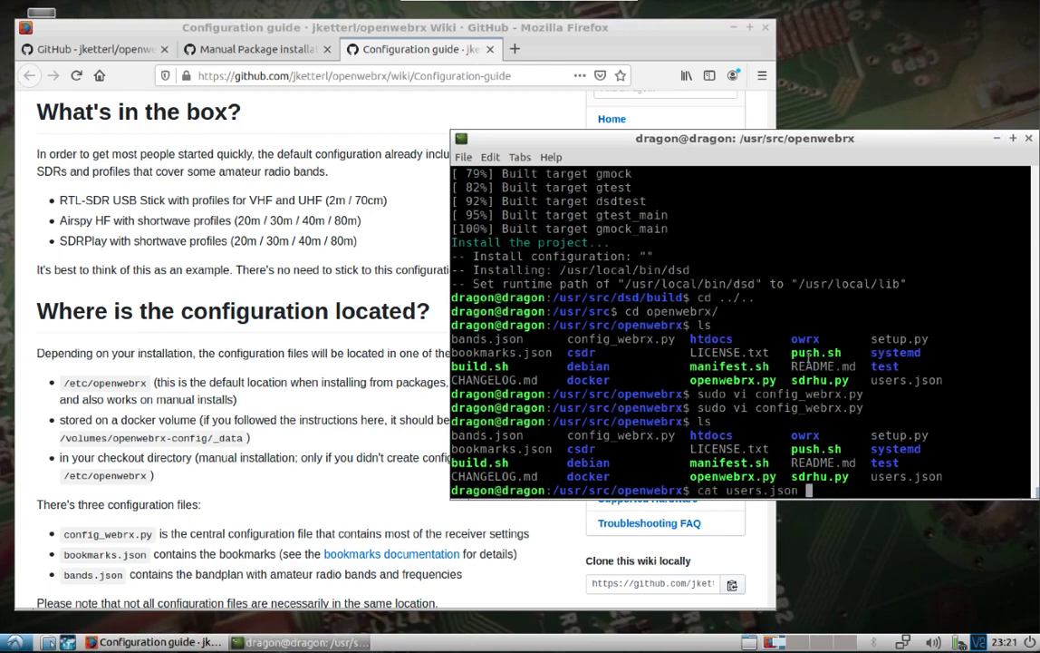
key("Return")
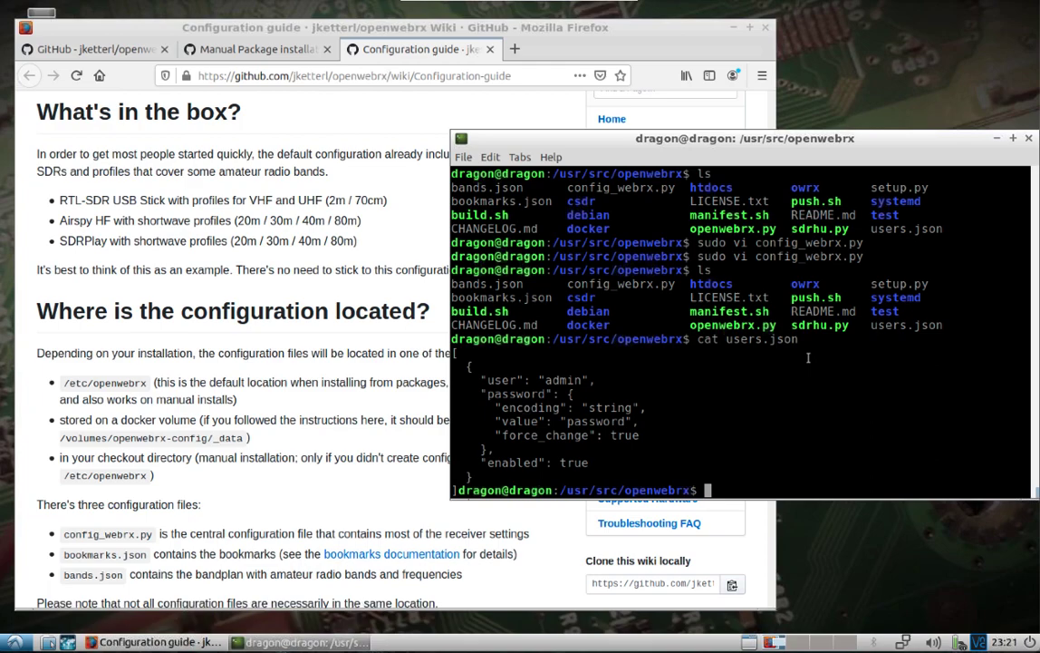
Start typing the sudo vi command for editing bookmarks.json
type("vi")
key("BackSpace")
key("BackSpace")
key("BackSpace")
type("sudo bi")
key("BackSpace")
key("BackSpace")
Open bookmarks.json in vi, set DB0ZU's frequency to 146910000, and save with :wq
type("vi bo")
key("Tab")
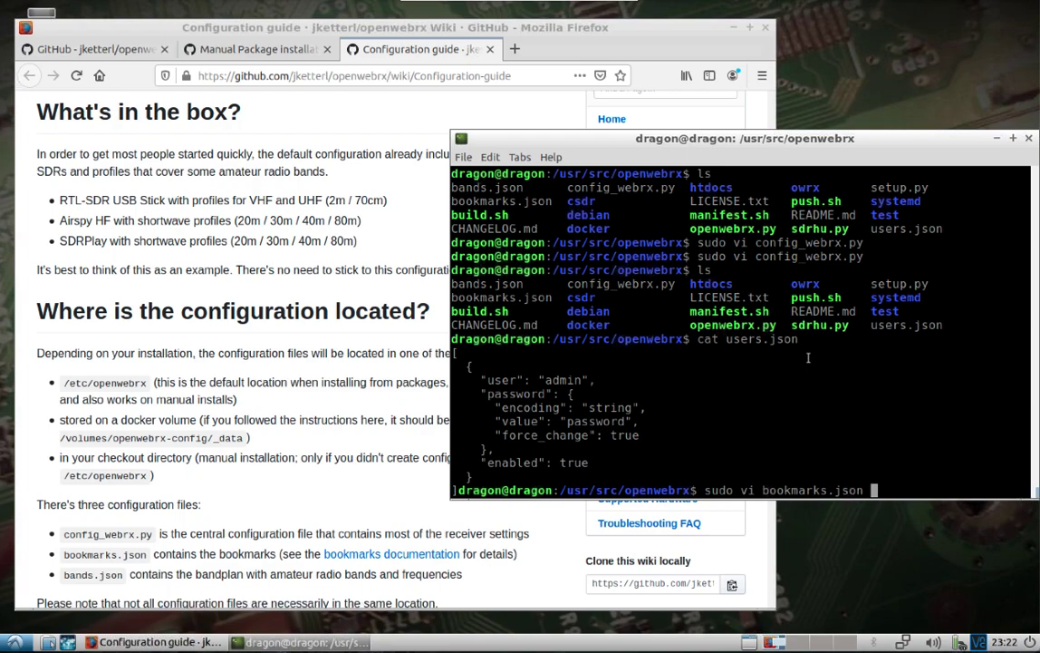
key("Return")
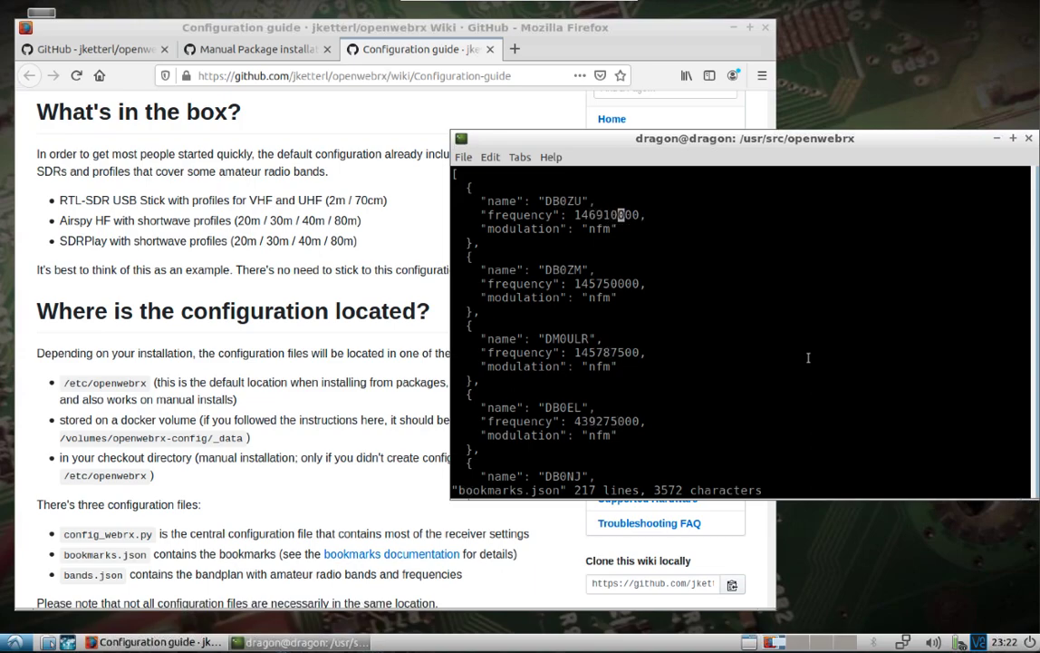
key("colon")
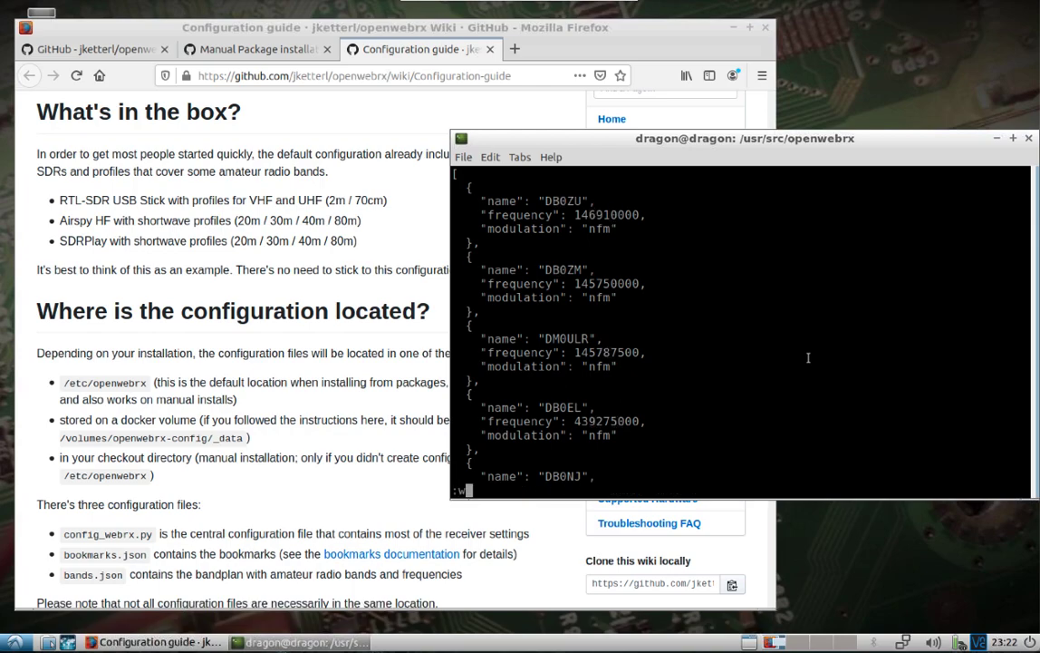
key("Return")
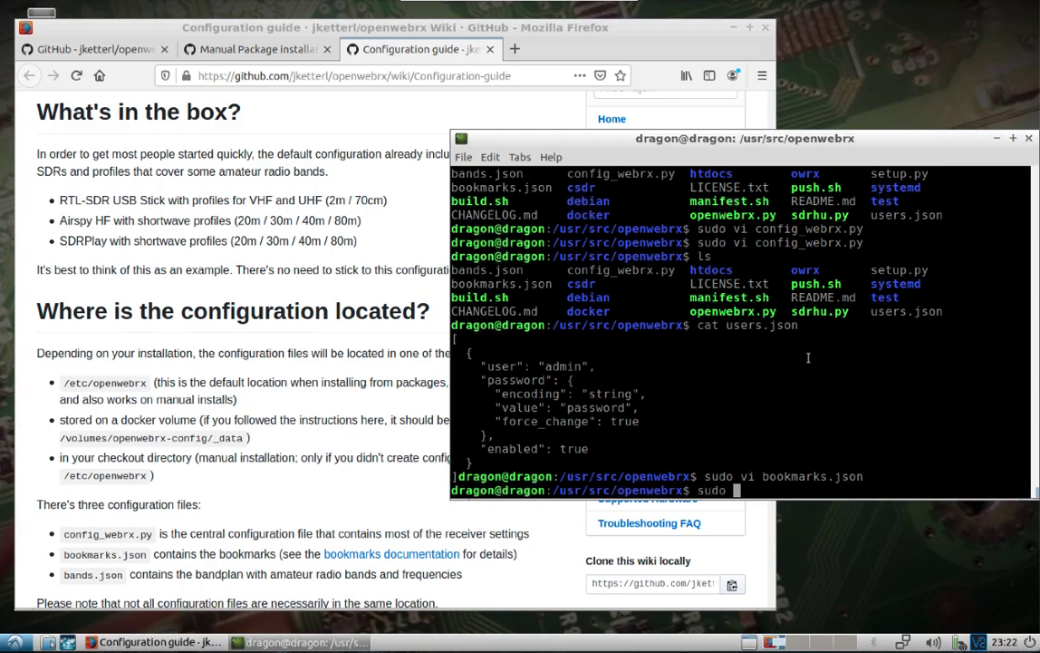
Launch OpenWebRX with sudo ./openwebrx.py and return to the Manual Package installation wiki page
type("sudo ./op")
key("Tab")
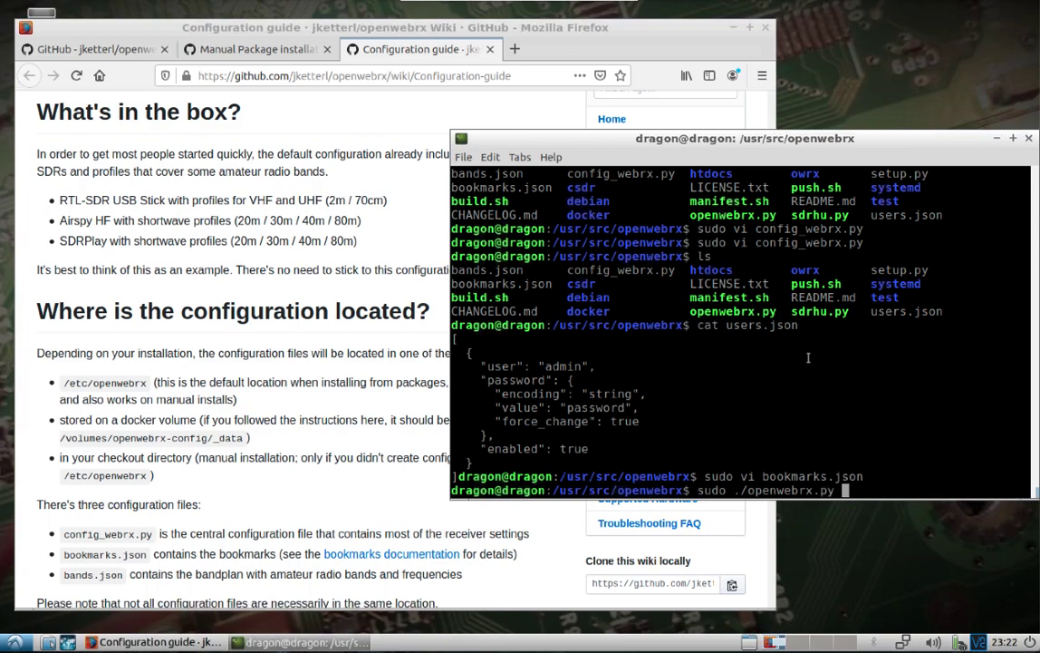
key("Return")
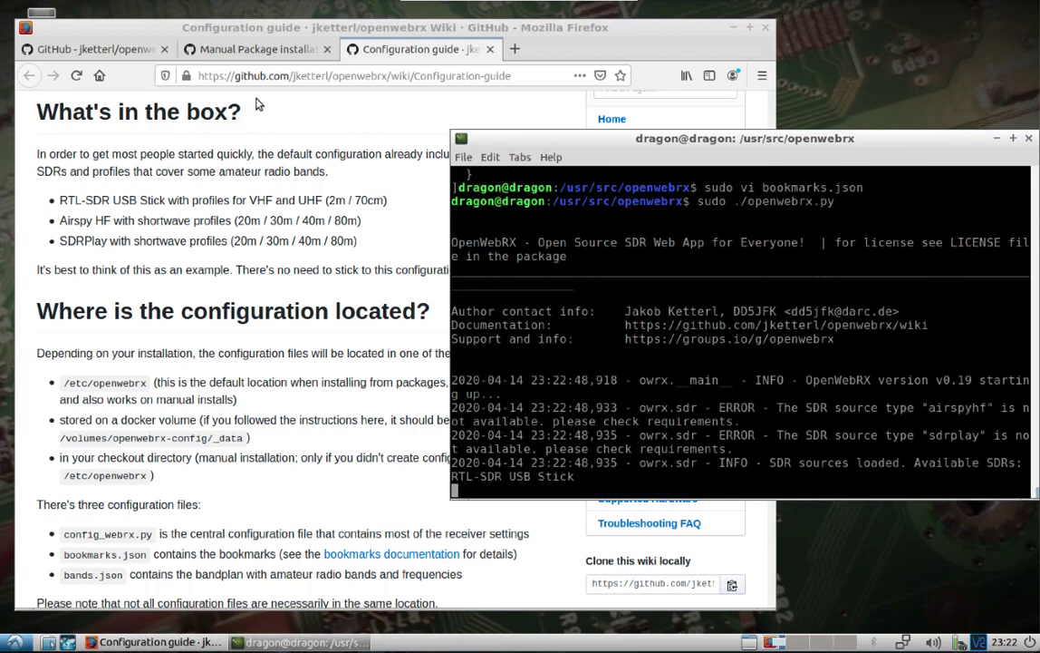
left_click(259, 51)
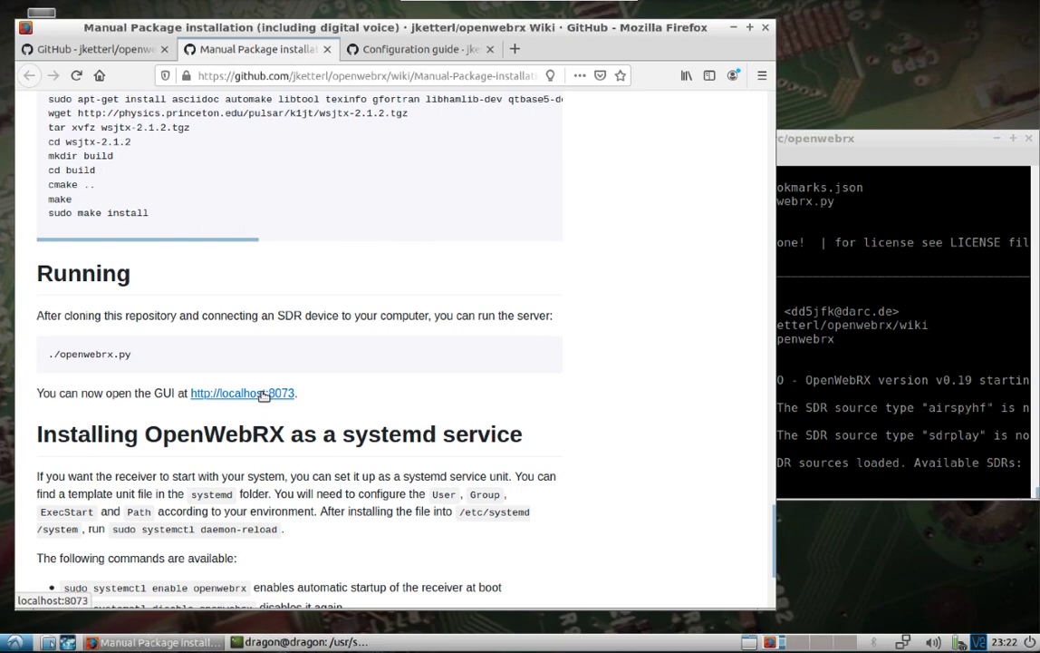
Start the OpenWebRX receiver in a maximized Firefox and switch to the RTL-SDR 2m komplett profile
left_click(261, 393)
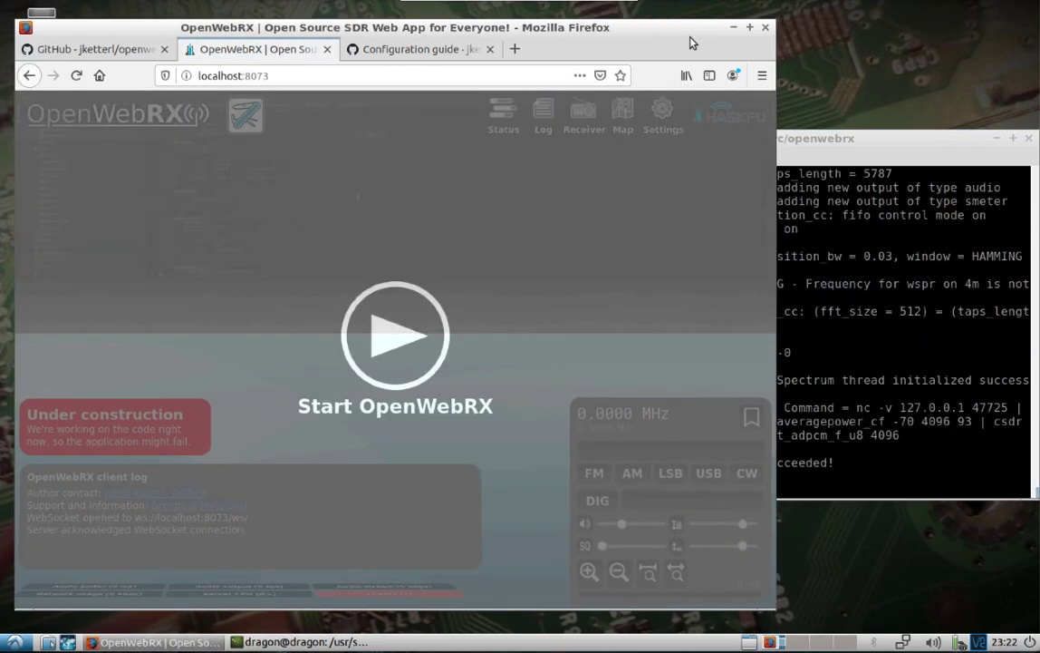
double_click(673, 33)
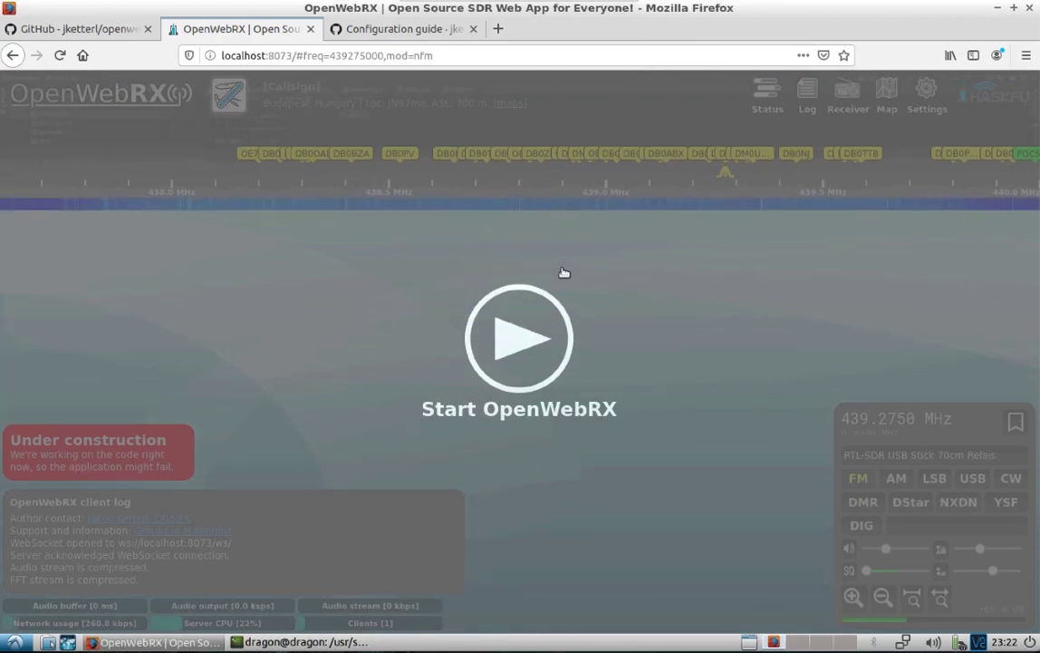
left_click(519, 346)
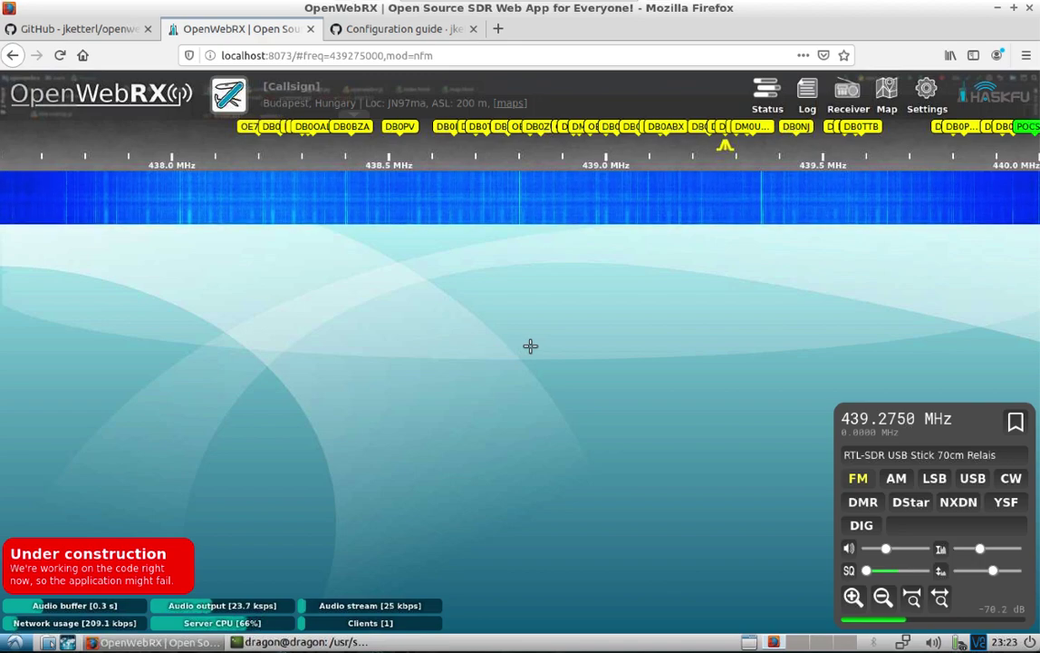
left_click(902, 456)
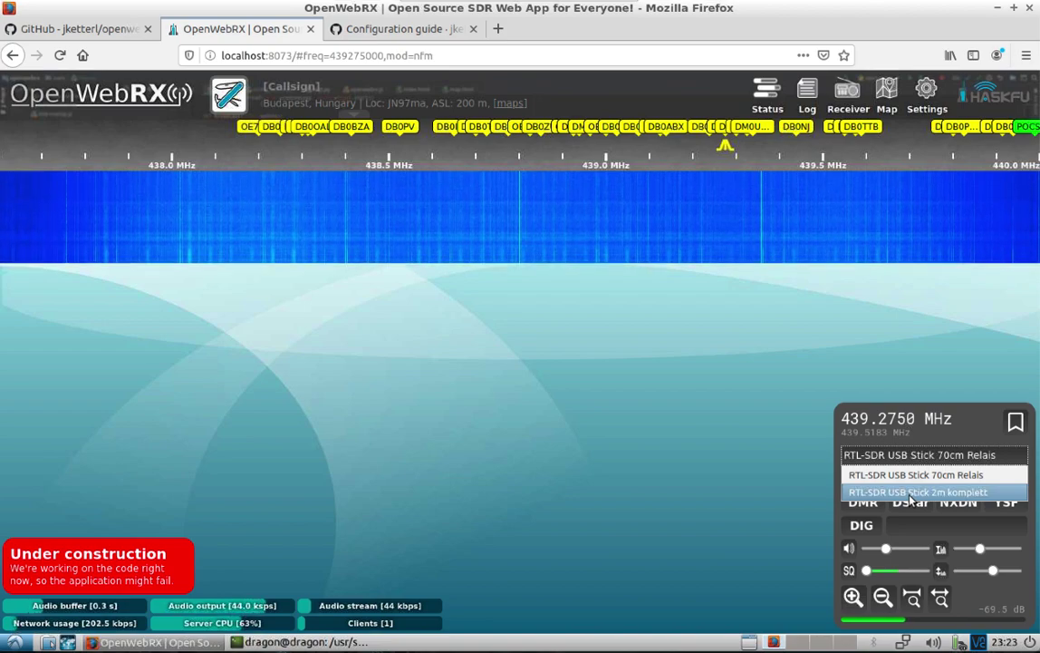
left_click(910, 493)
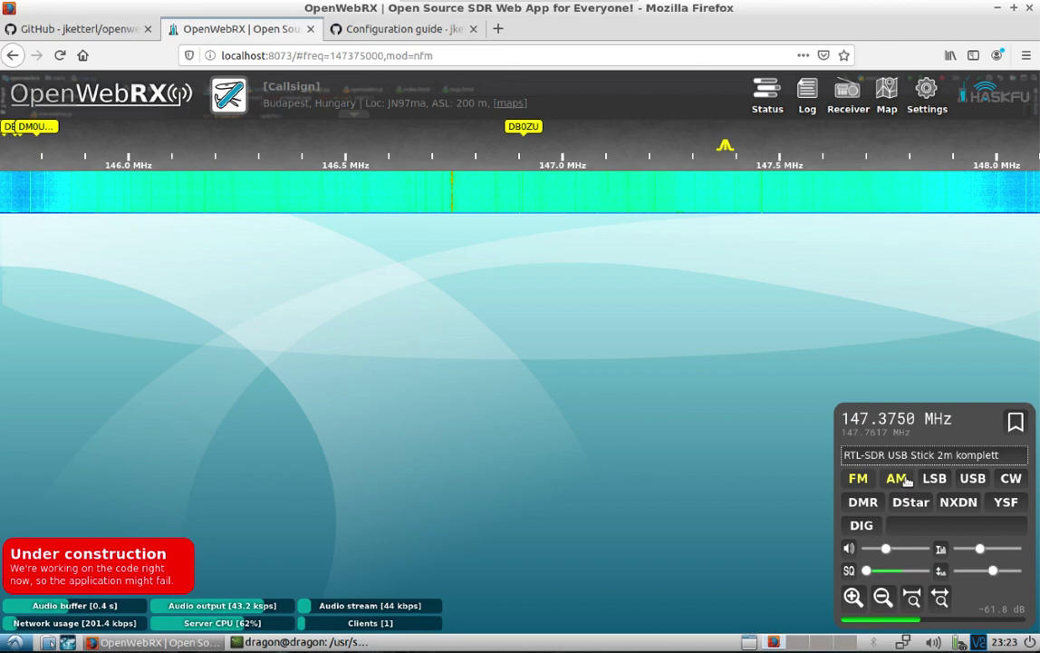
Tune the waterfall to 146.7467 MHz FM and raise the receiver volume
left_click(452, 148)
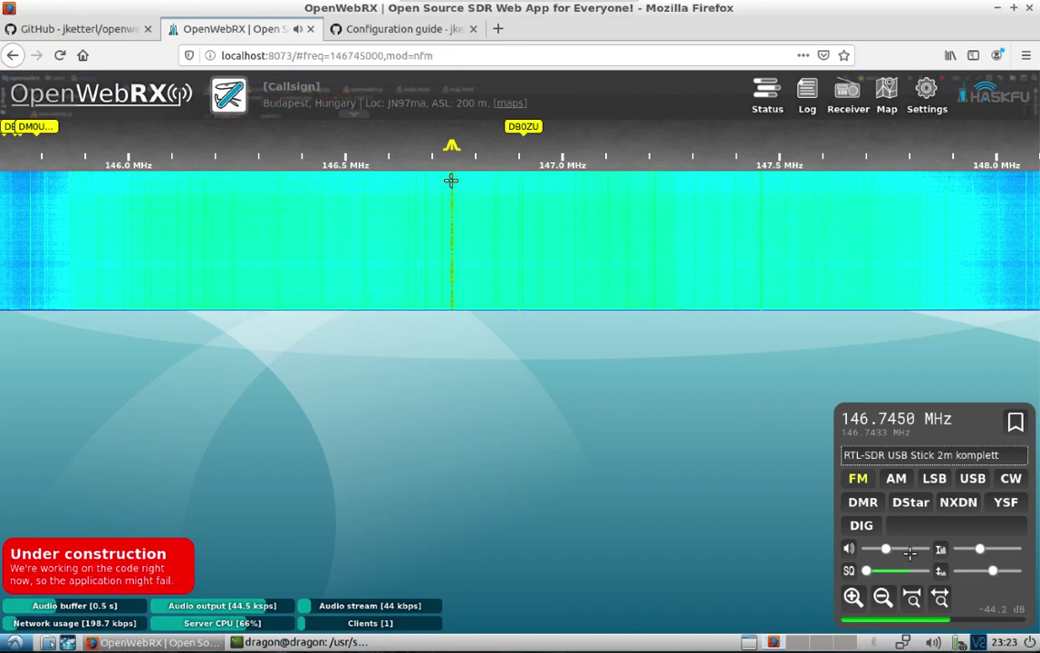
left_click(455, 188)
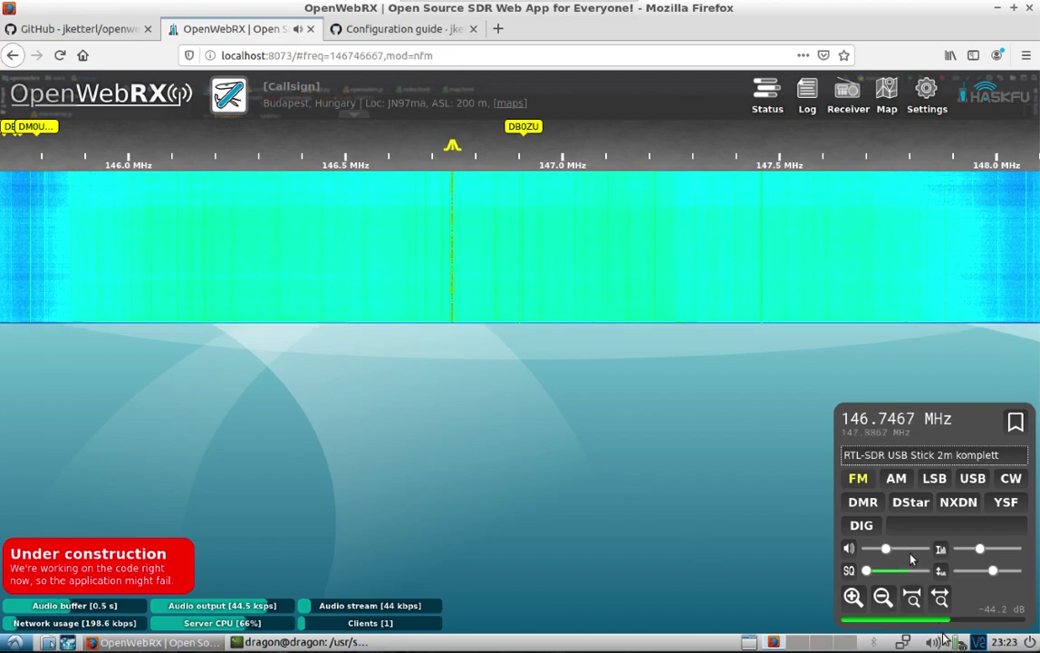
left_click(909, 555)
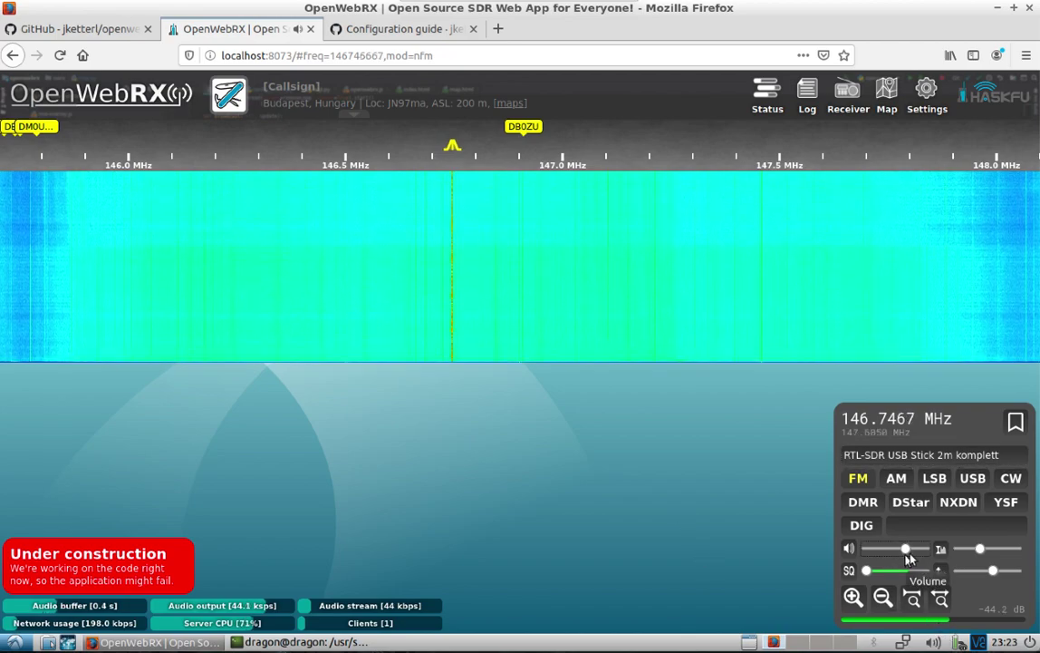
scroll(909, 555, "down", 3)
scroll(912, 557, "up", 1)
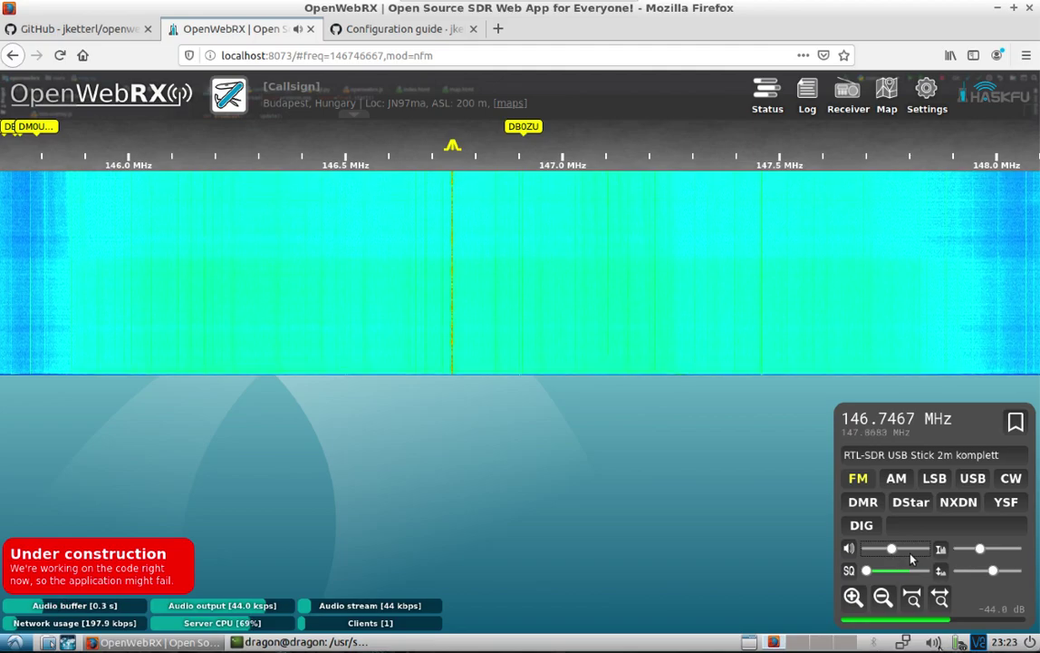
scroll(912, 558, "up", 5)
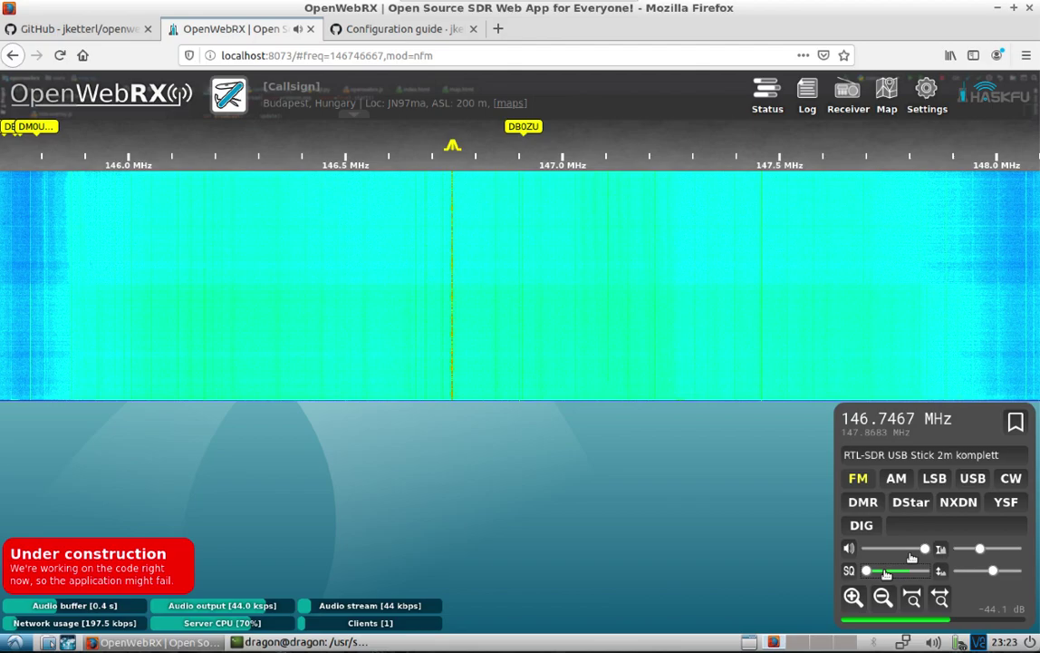
scroll(906, 569, "up", 1)
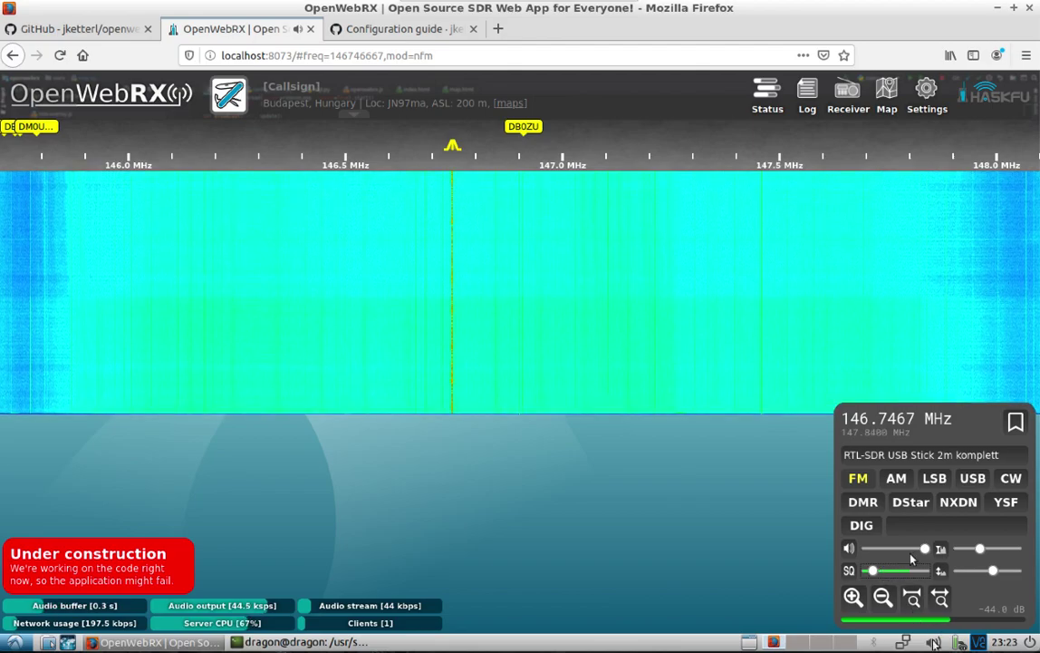
Raise the built-in Speakers output to 135% (7.80 dB) in Volume Control, then close the mixer
left_click(933, 641)
left_click(175, 41)
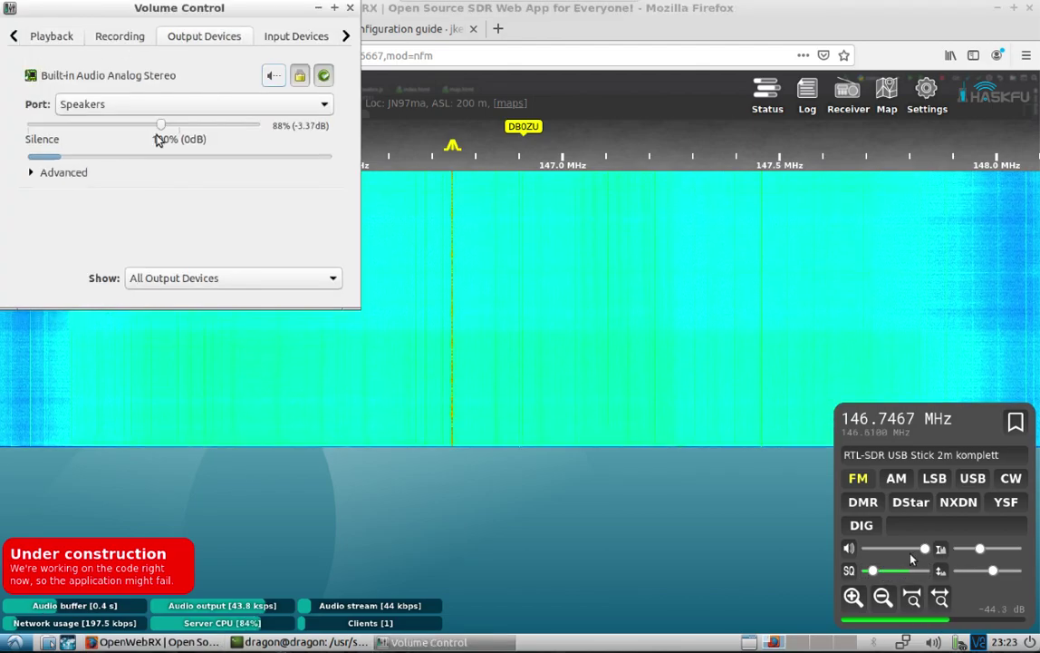
left_click_drag(162, 124, 228, 138)
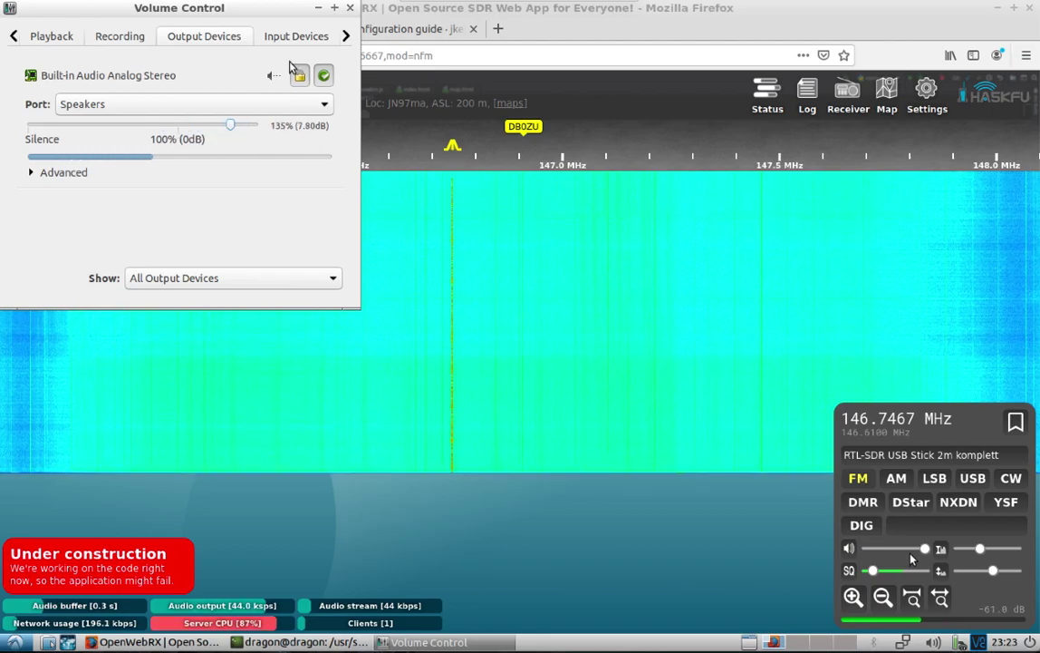
left_click(352, 8)
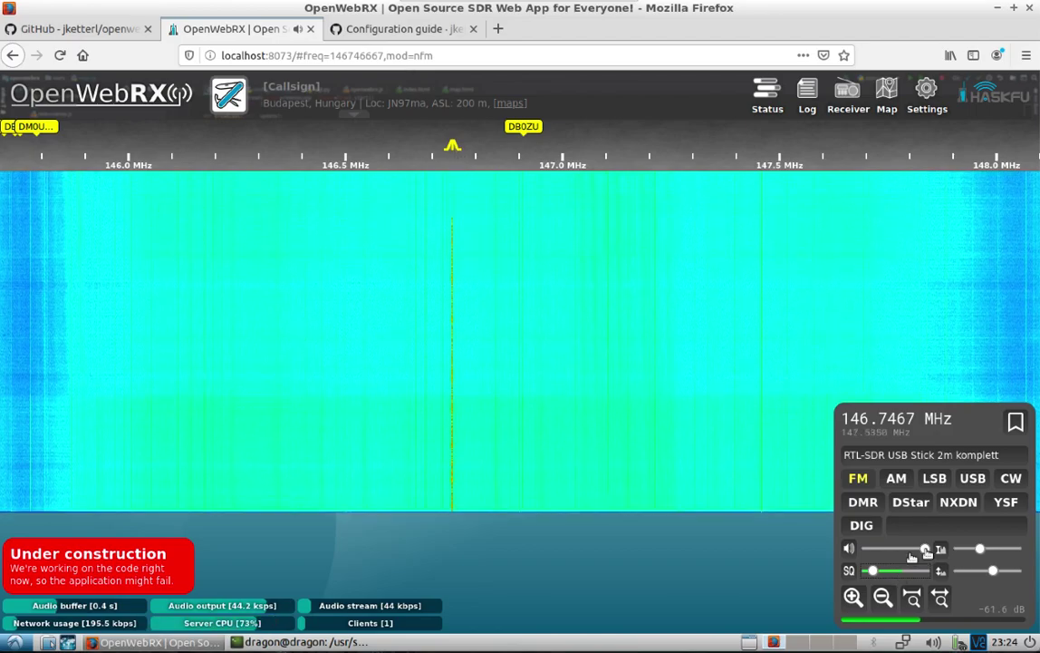
Nudge the OpenWebRX volume slider slightly lower
mouse_move(924, 549)
left_mouse_down()
mouse_move(910, 550)
mouse_move(925, 550)
left_mouse_up()
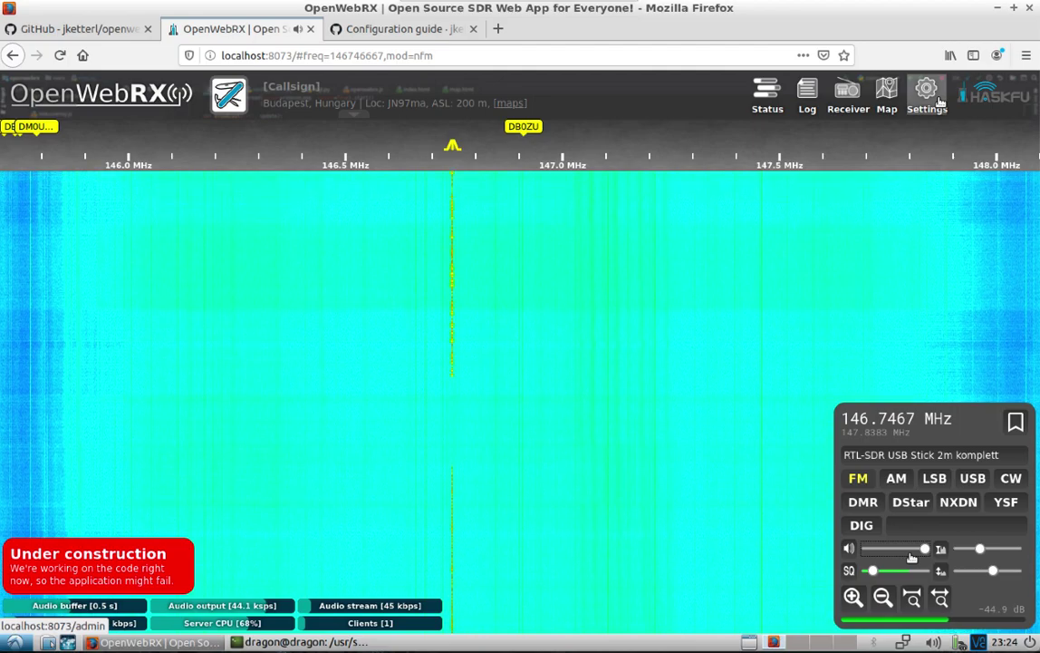
Log in to OpenWebRX Settings with the admin credentials, declining to save the login in Firefox
left_click(927, 103)
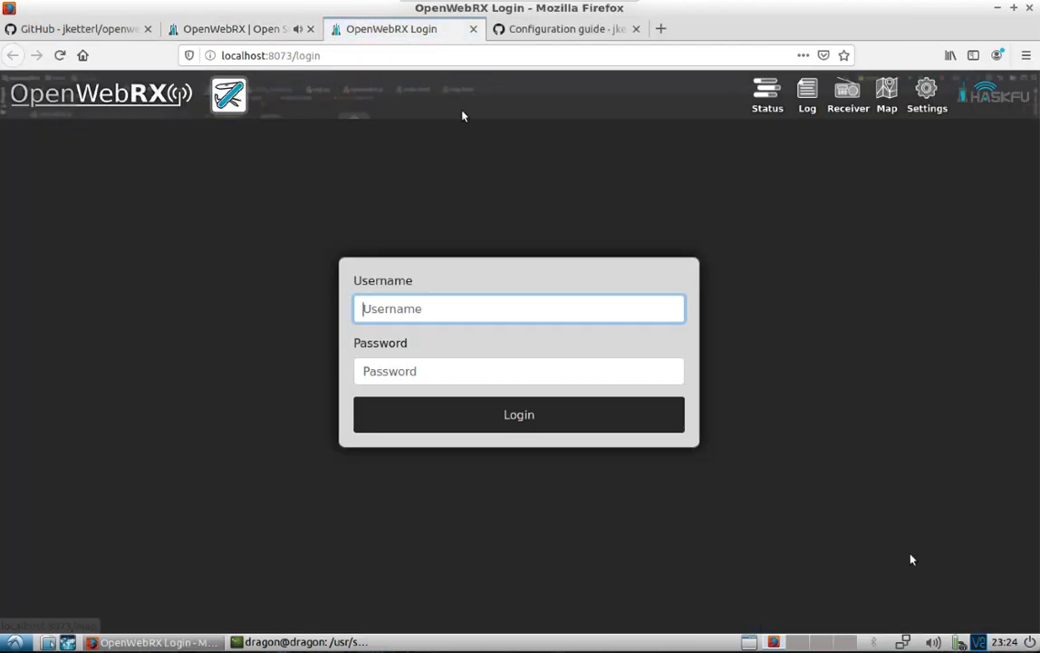
type("admin")
key("Tab")
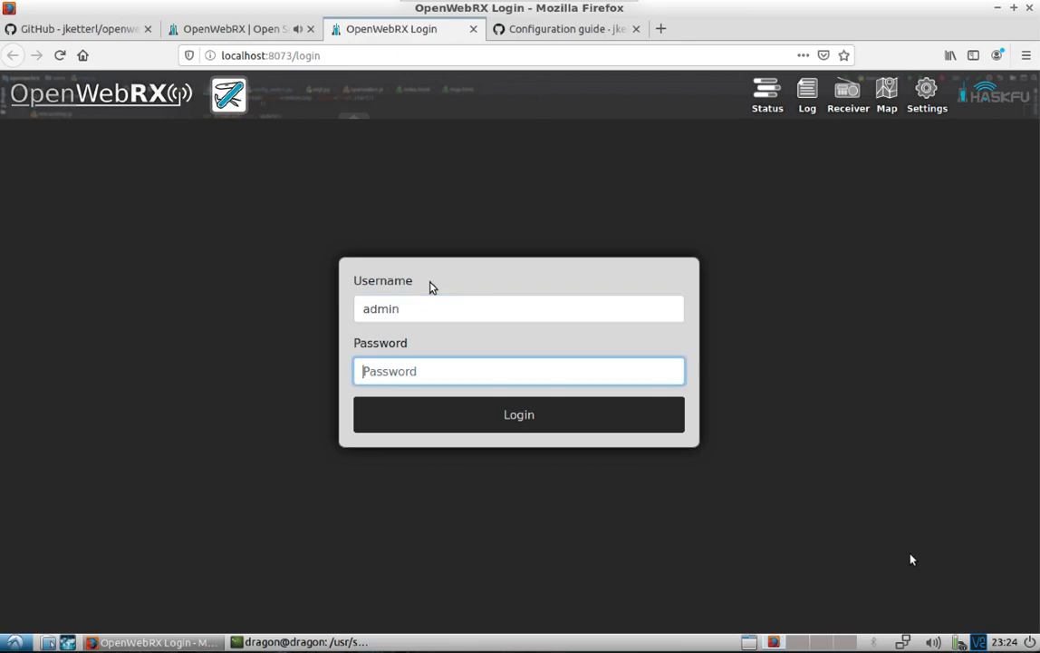
key("Return")
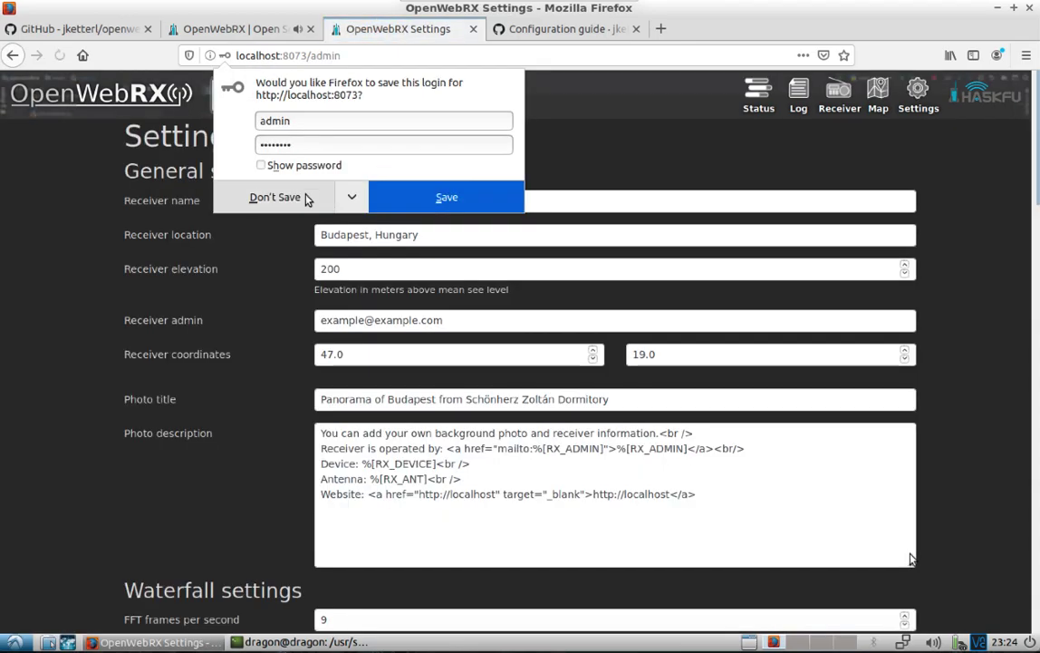
left_click(306, 201)
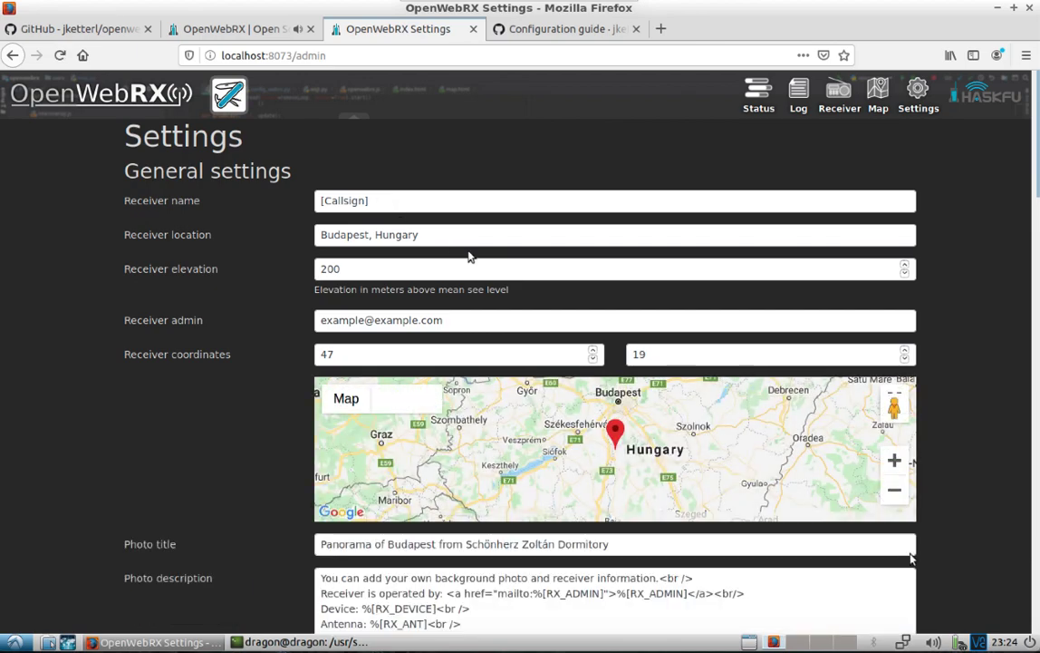
Scroll through the Settings page from General down to APRS, pskreporter and sdr.hu, then back up
left_click_drag(1037, 189, 1036, 216)
left_click_drag(1035, 295, 1038, 428)
scroll(911, 557, "down", 10)
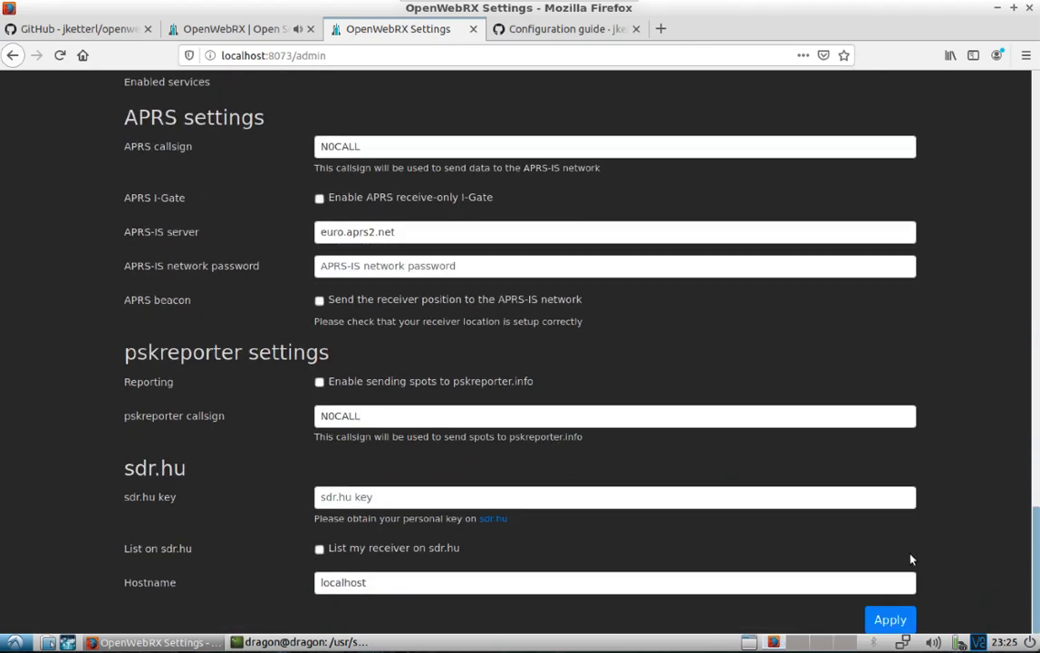
scroll(911, 558, "up", 20)
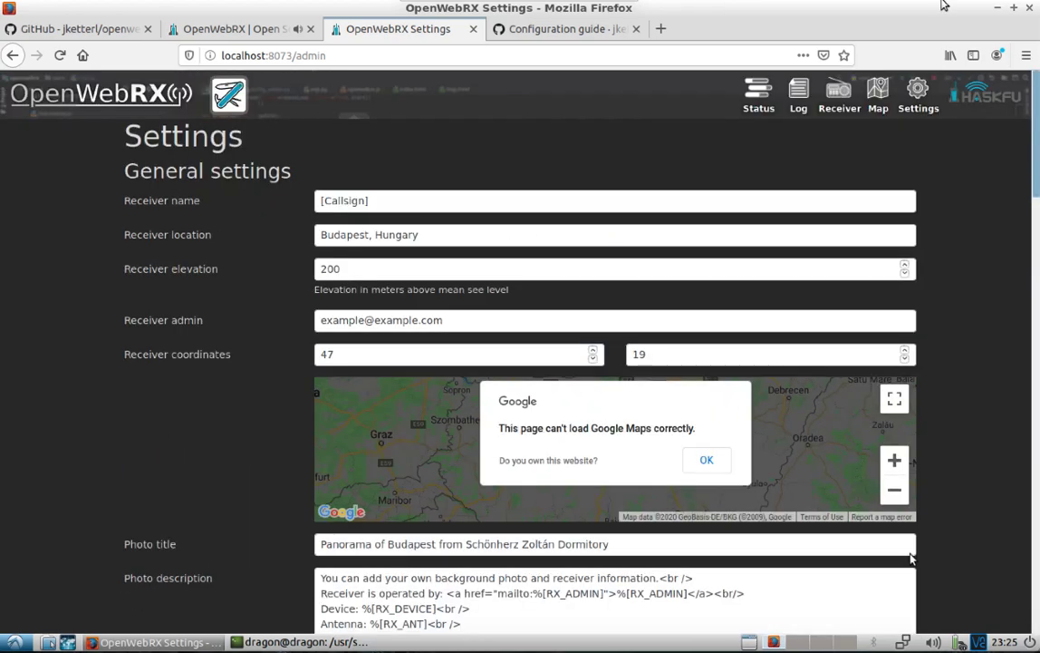
Close the Settings tab, open the receiver Map, then close the map tab
key("ctrl+w")
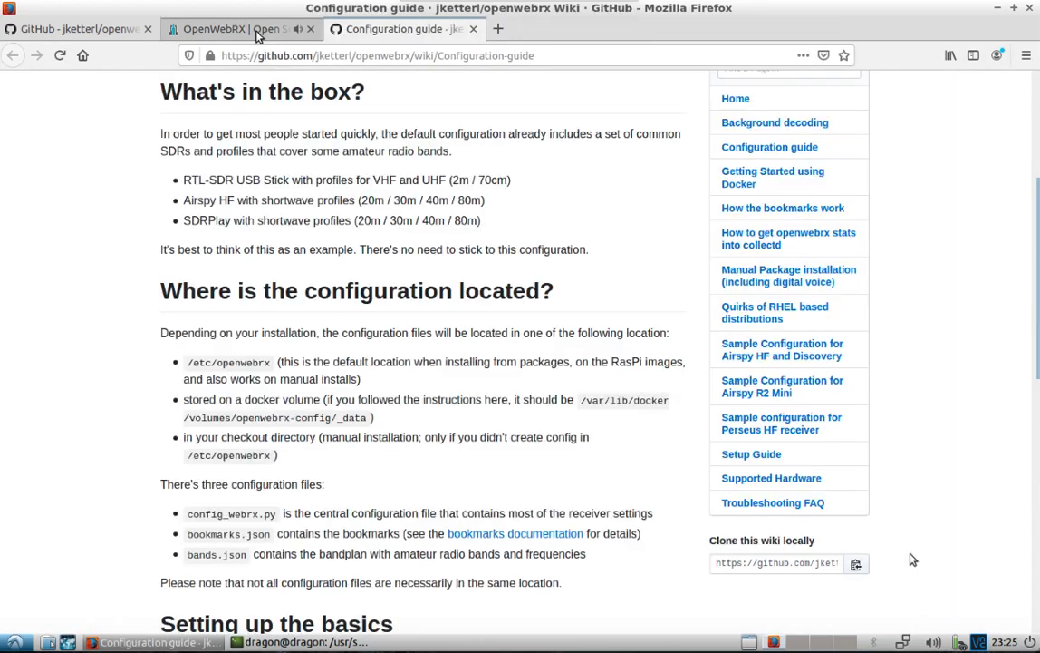
key("ctrl+Page_Up")
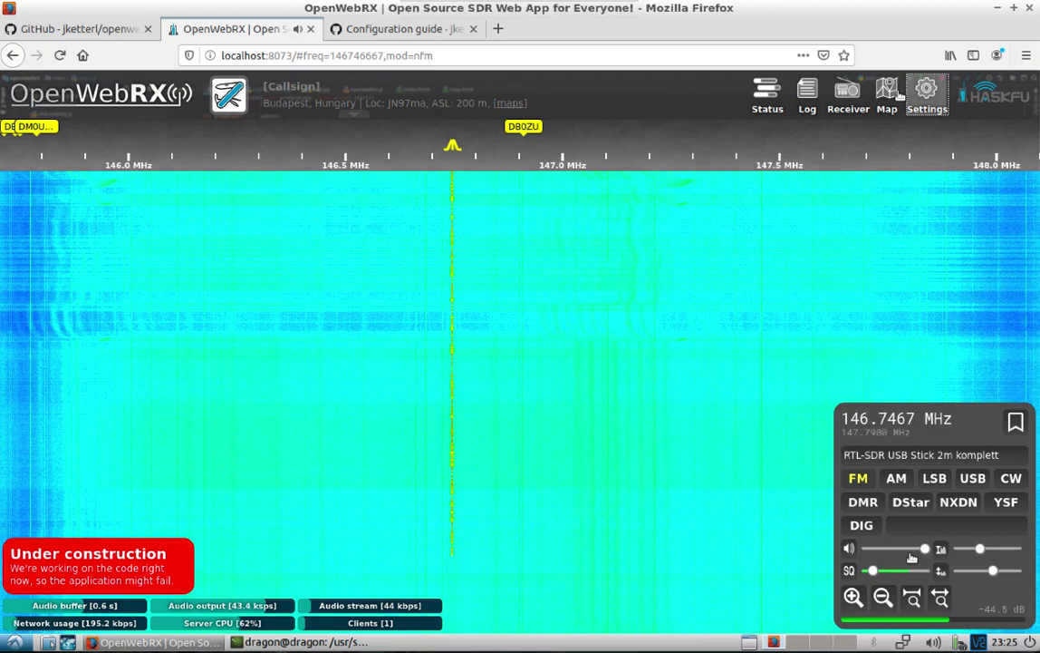
left_click(891, 94)
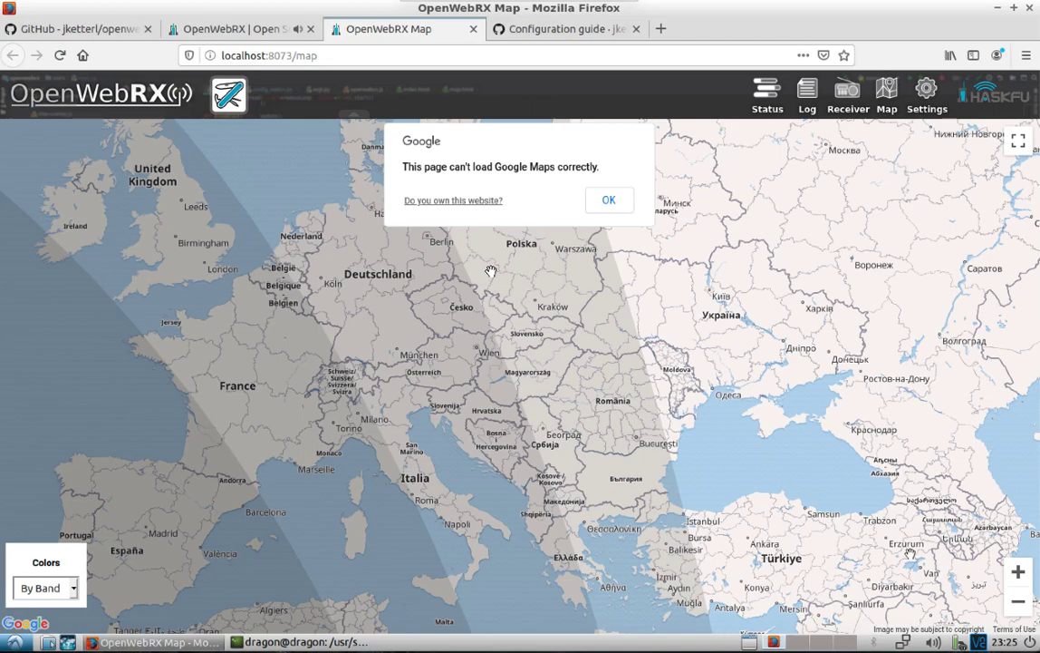
middle_click(379, 28)
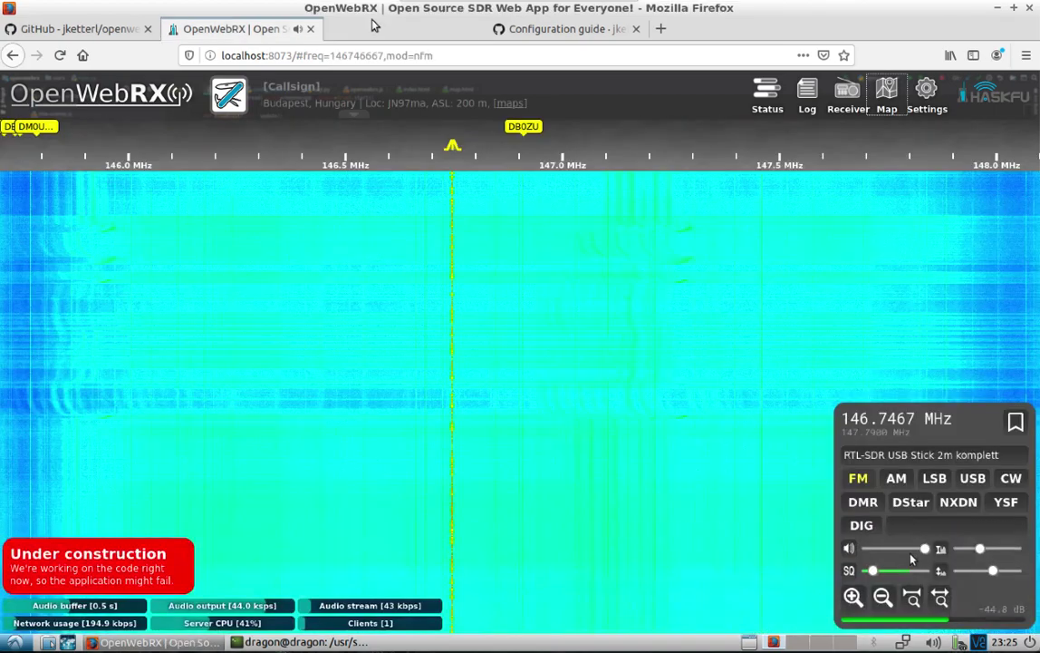
Fold away the receiver control panel and toggle the client Log open and closed
left_click(847, 94)
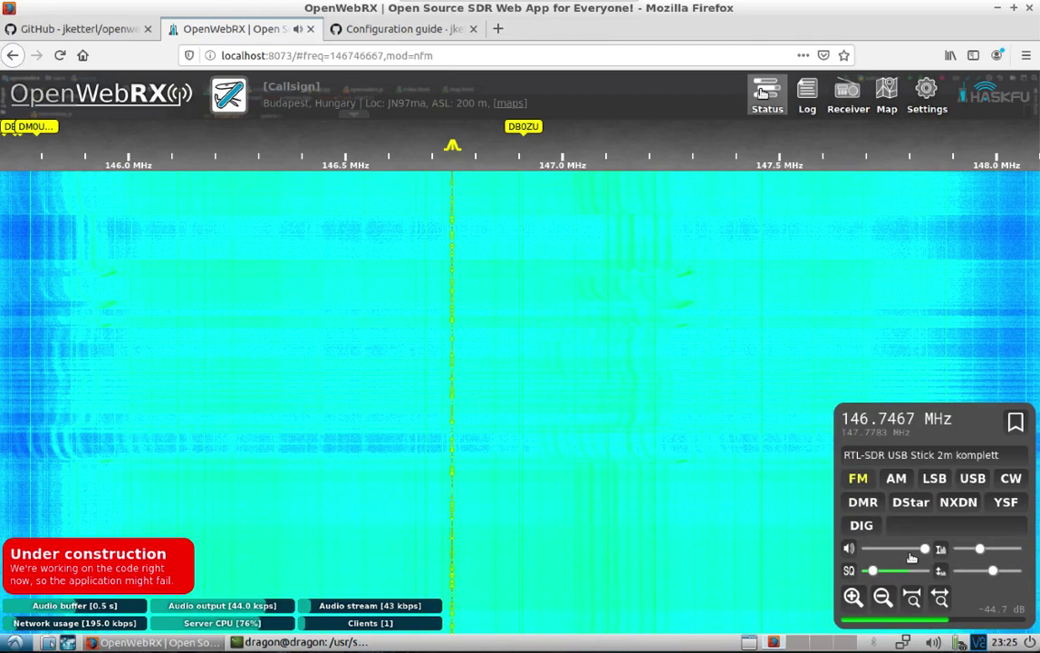
left_click(806, 92)
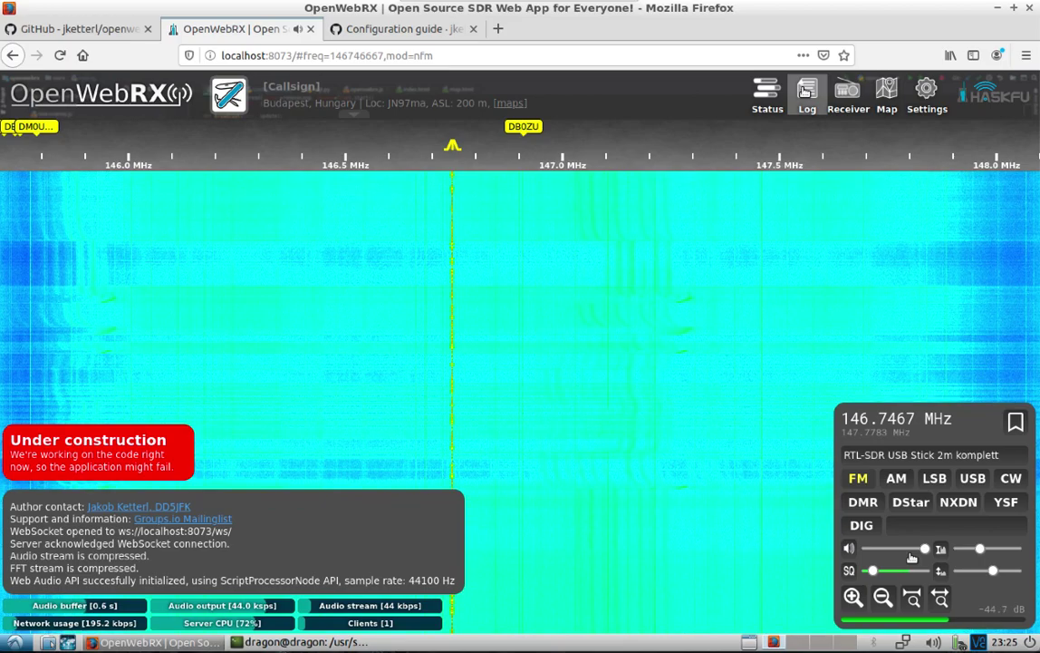
left_click(805, 93)
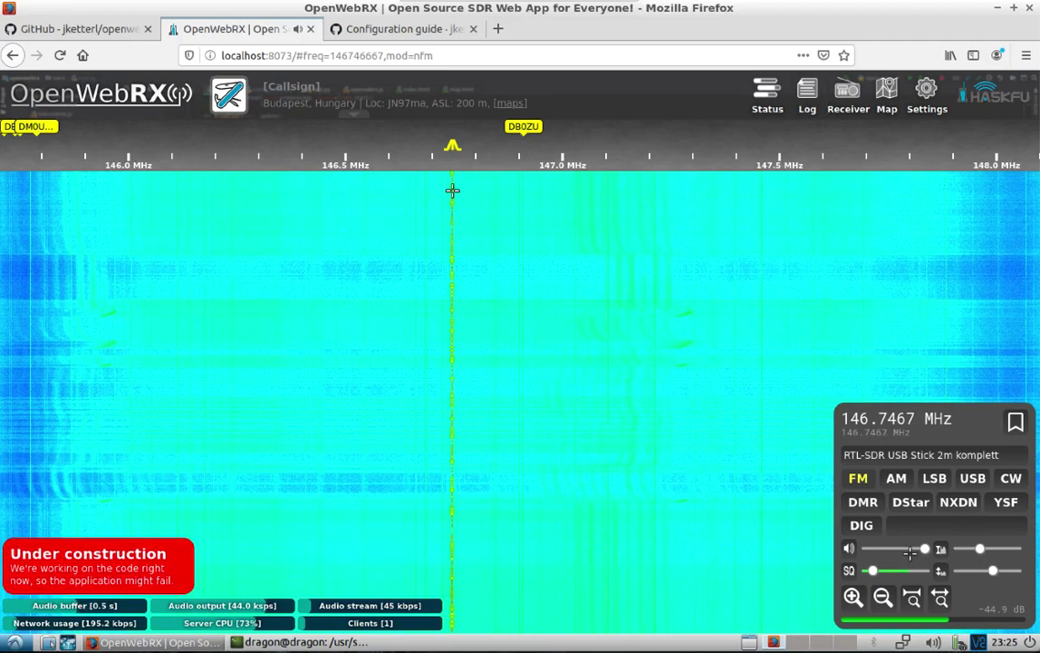